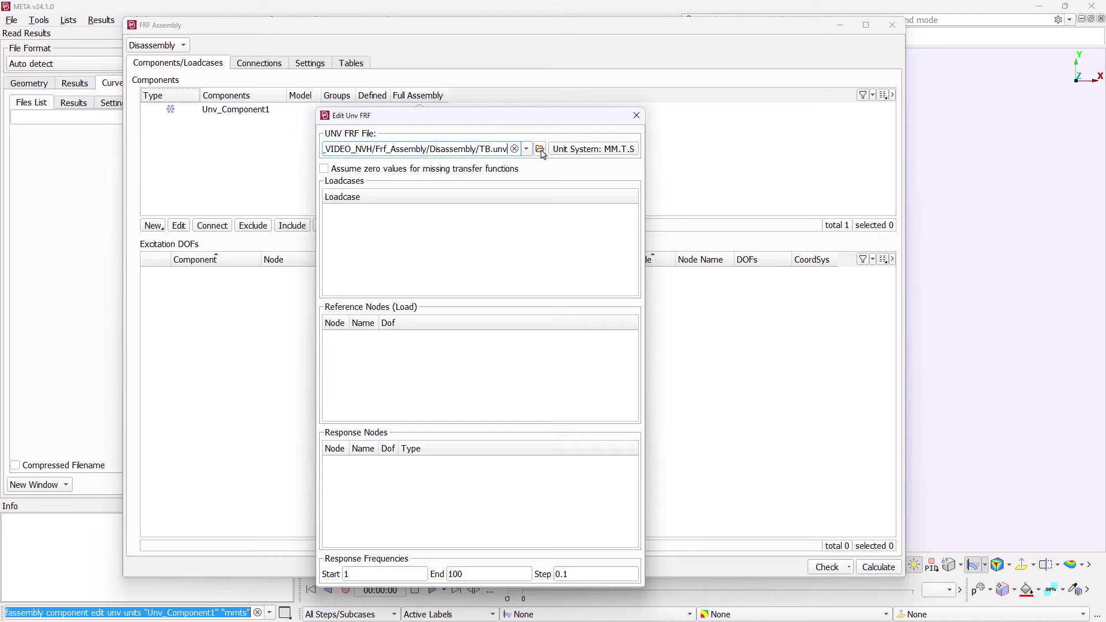
- Load Full_assembly.unv as the FRF file of the first UNV component
left_click(540, 150)
double_click(521, 185)
left_click(636, 115)
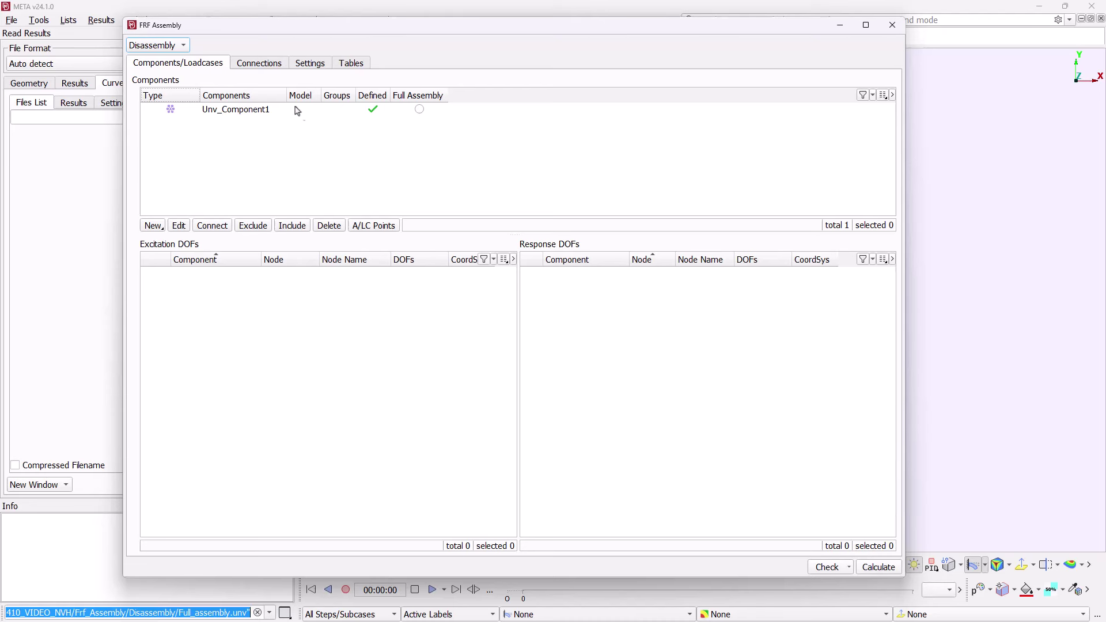
- Rename the first UNV component to Full_assembly and mark it as the full assembly
left_click(274, 112)
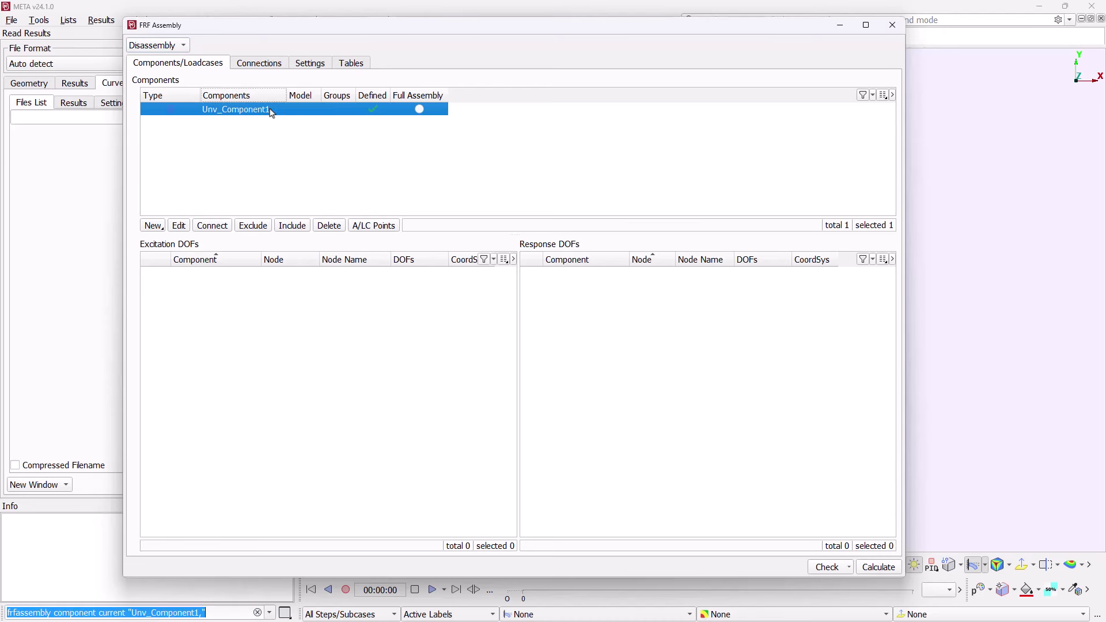
left_click(273, 113)
type("Ful")
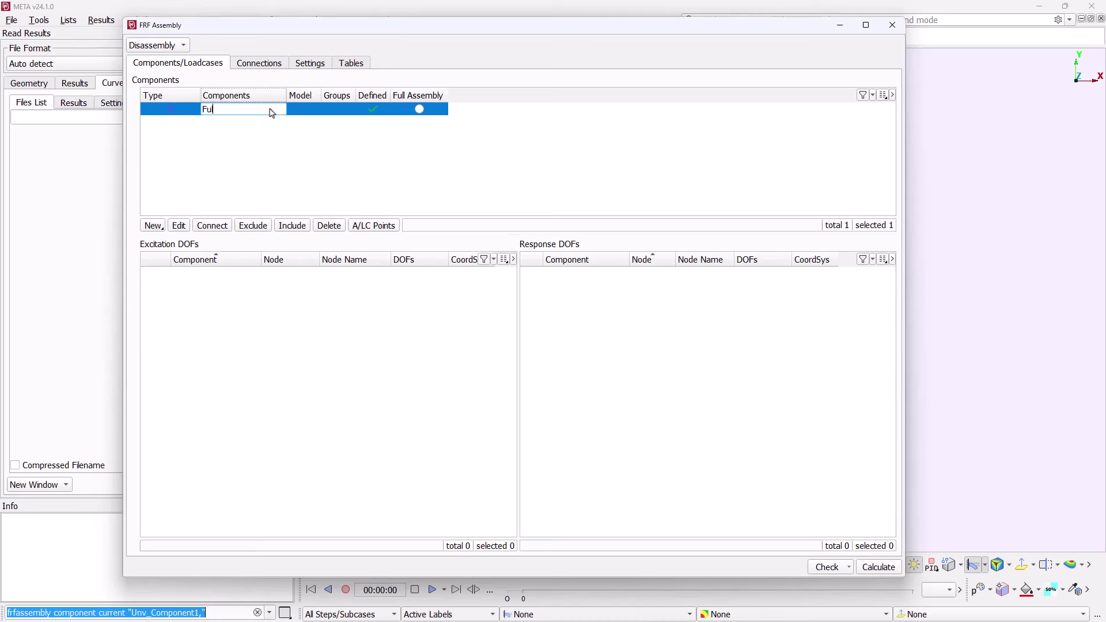
type("l_assembly")
key("Return")
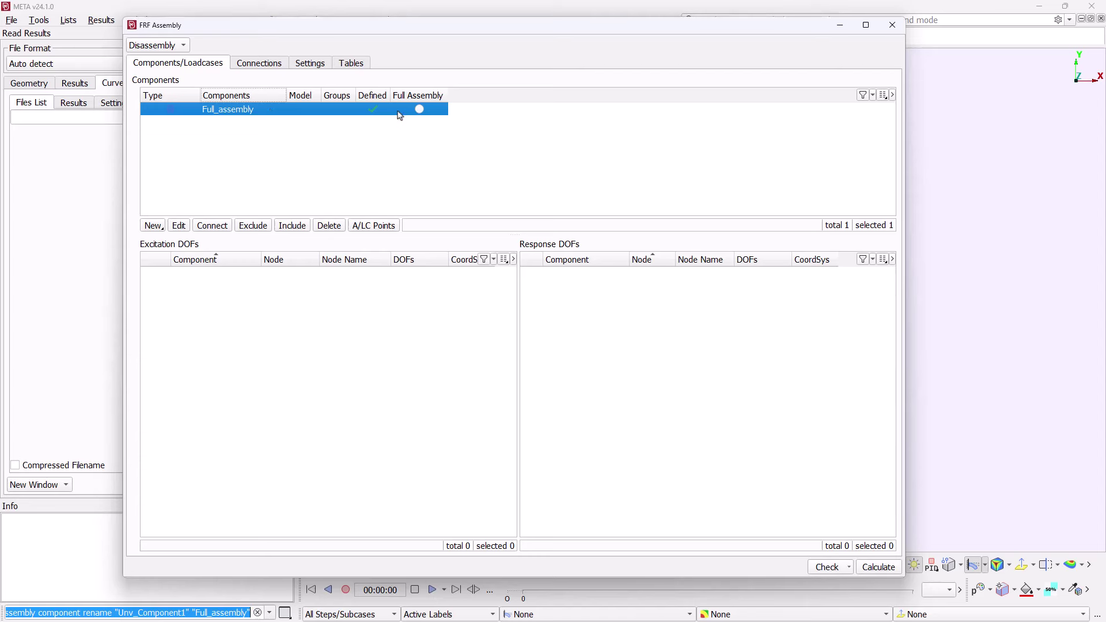
left_click(421, 109)
- Add a second UNV58 FRF component with the MM.T.S unit system and load TB.unv into it
left_click(161, 226)
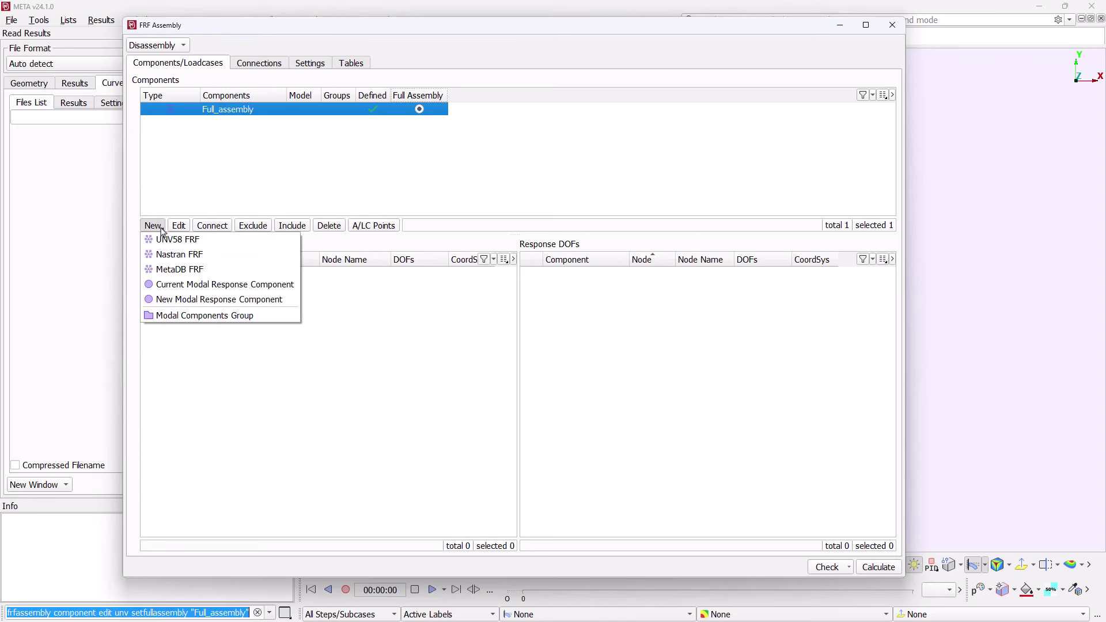
left_click(171, 237)
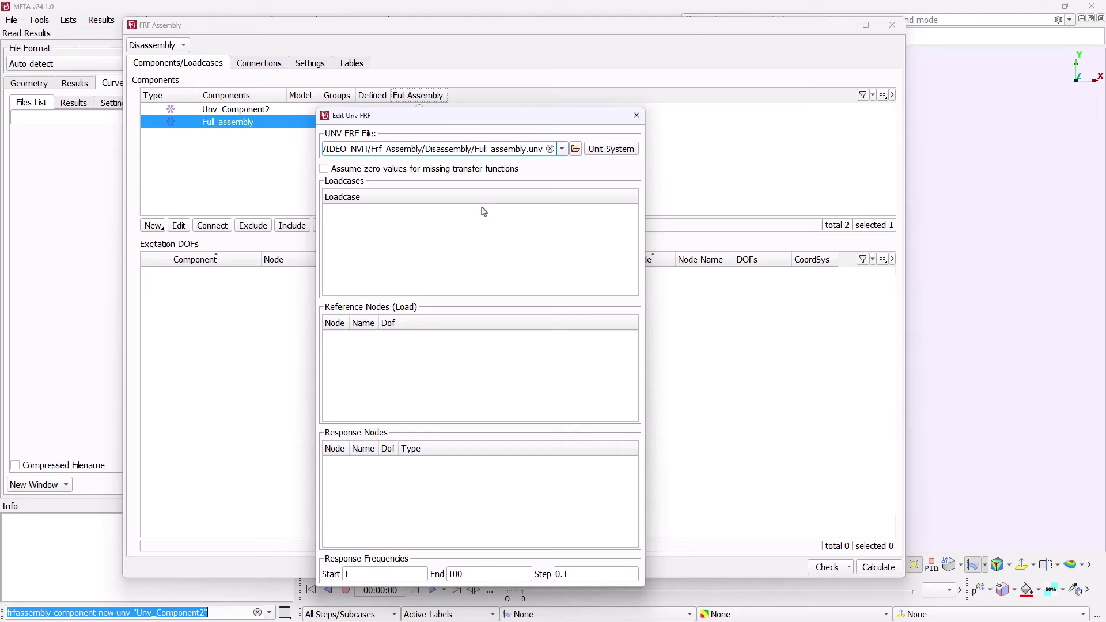
left_click(599, 150)
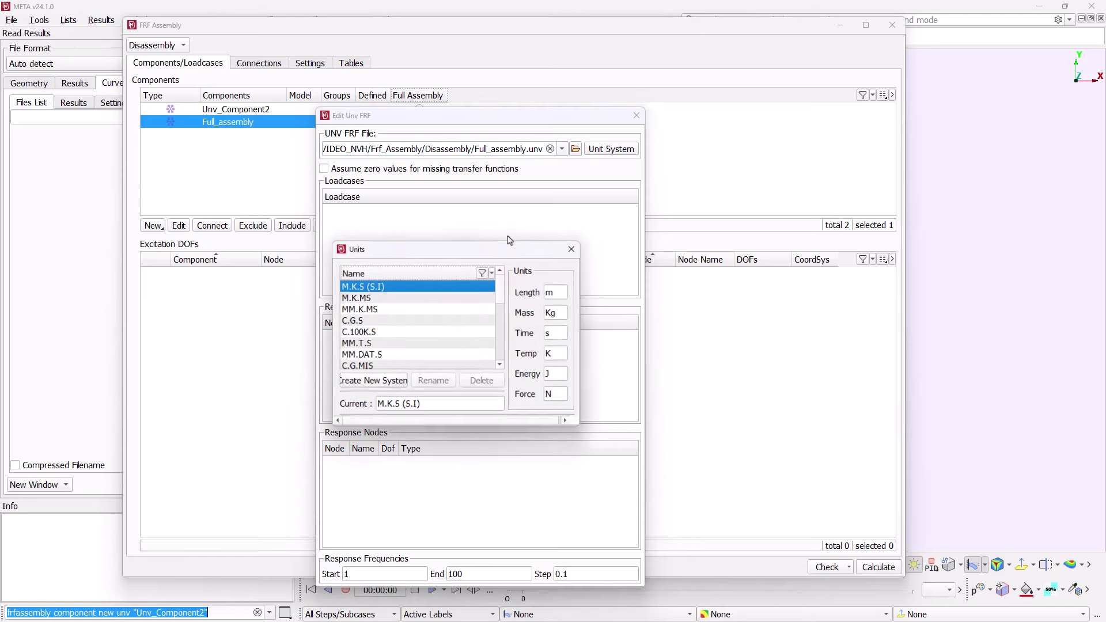
double_click(369, 344)
left_click(541, 153)
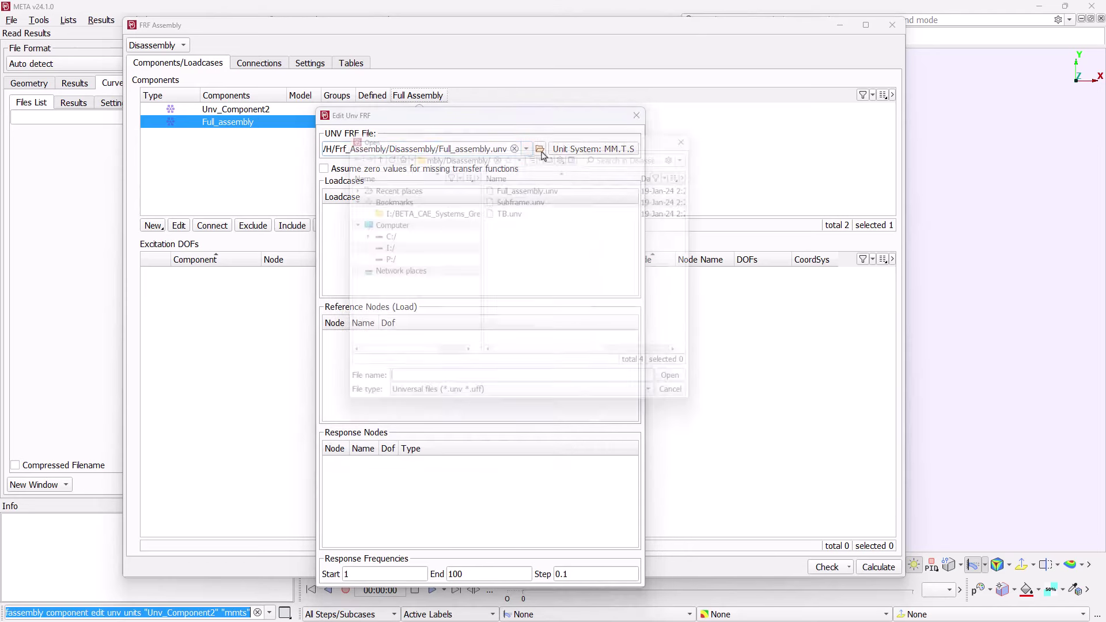
double_click(505, 211)
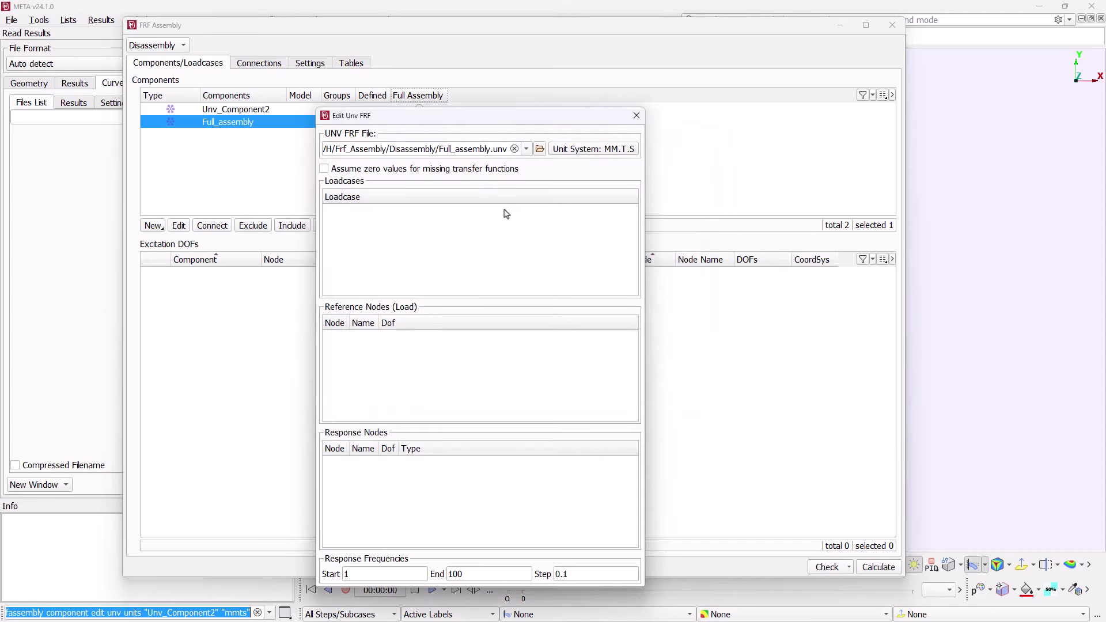
key("Escape")
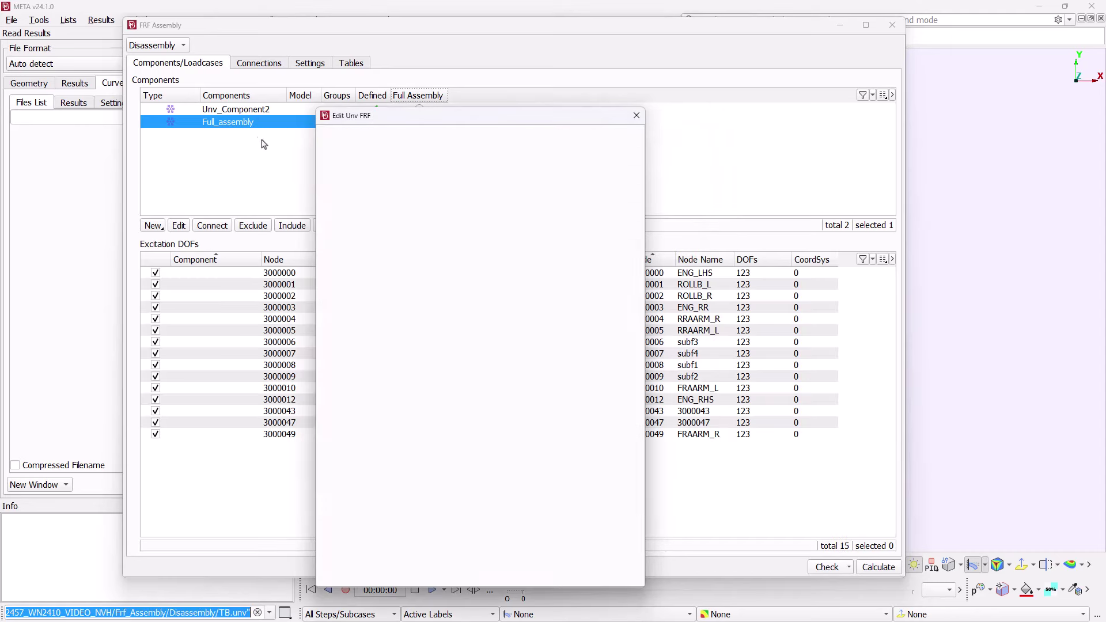
- Rename the second UNV component to TB
double_click(239, 112)
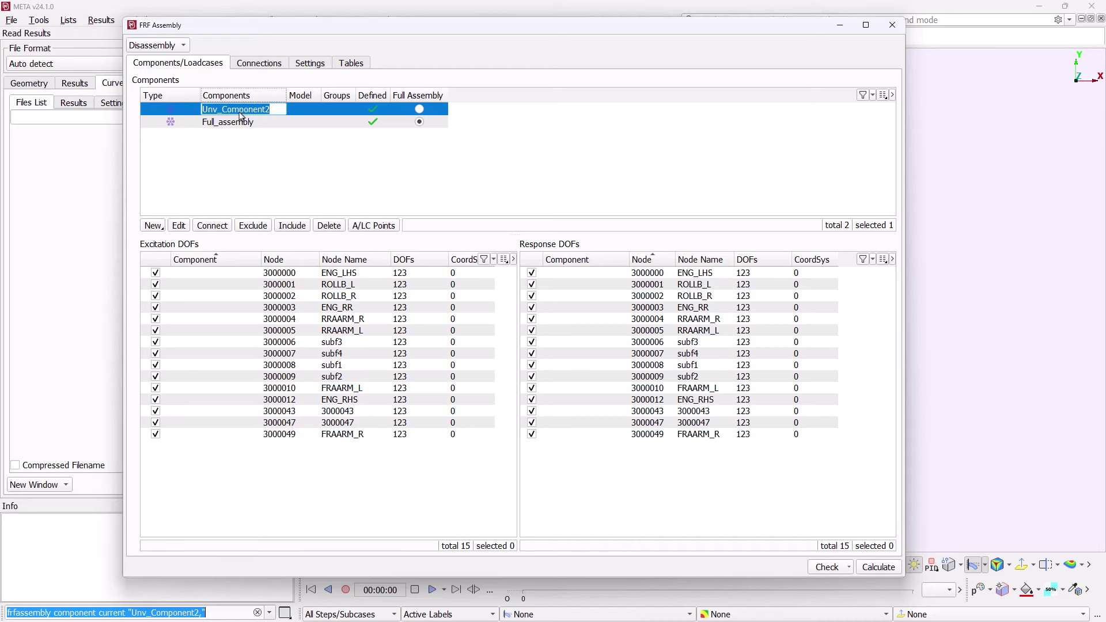
type("TB")
key("Return")
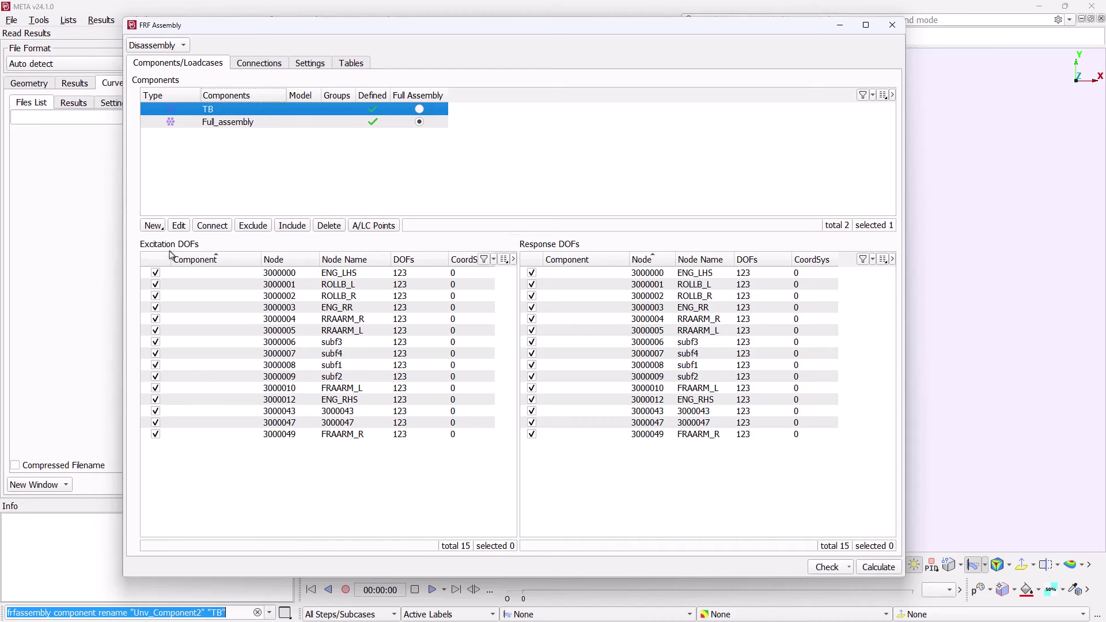
- Add a third UNV58 FRF component and set its unit system to MM.T.S, leaving the FRF file empty
left_click(161, 228)
left_click(163, 239)
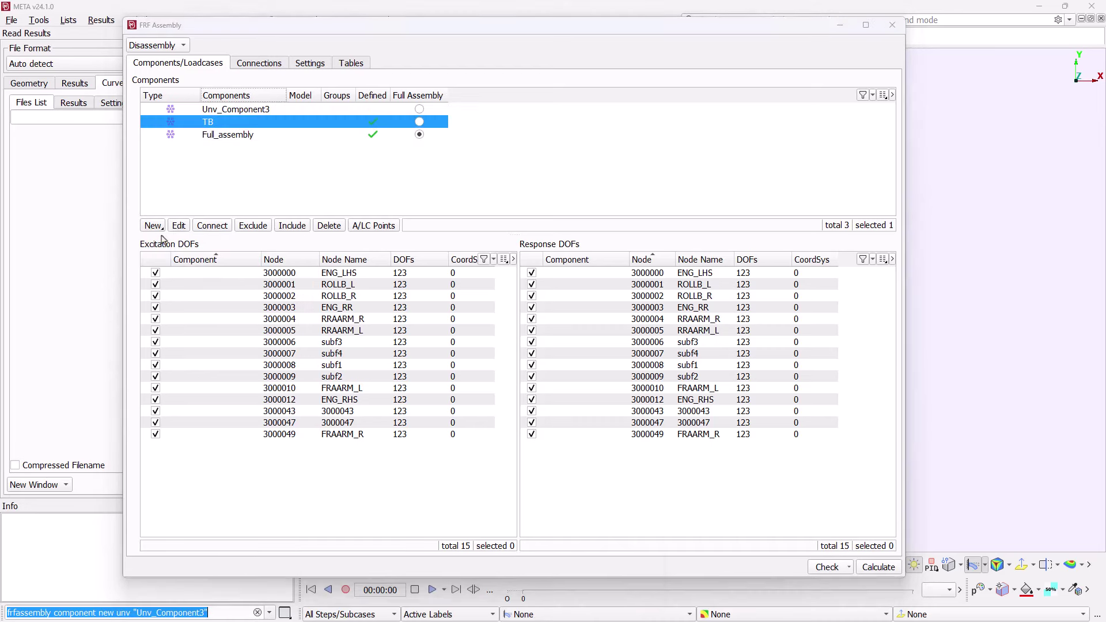
left_click(551, 149)
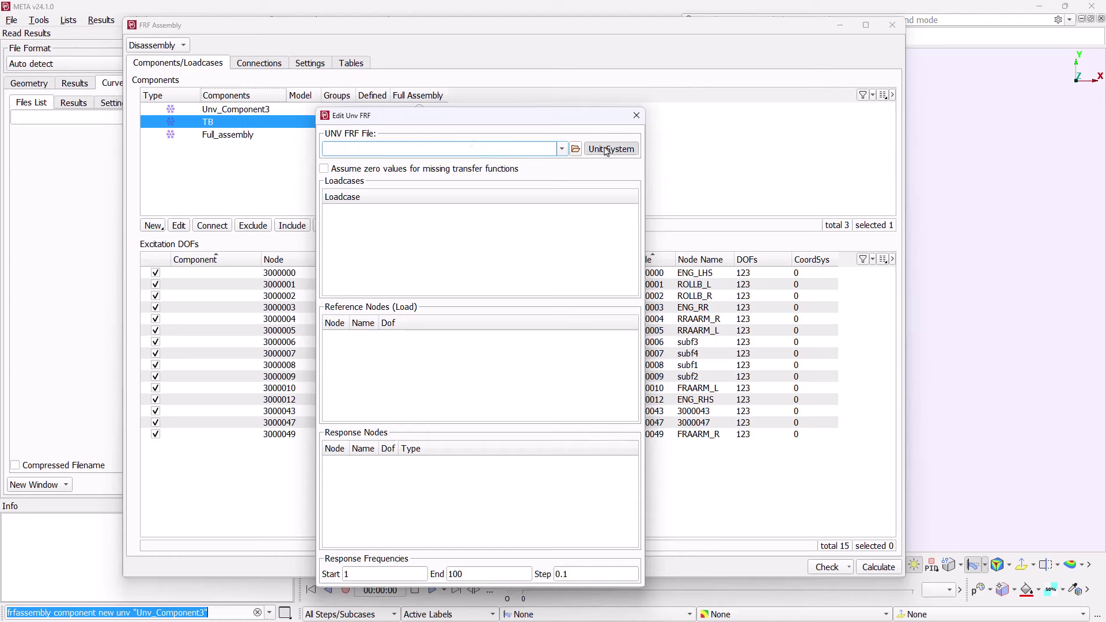
left_click(611, 148)
left_click(358, 344)
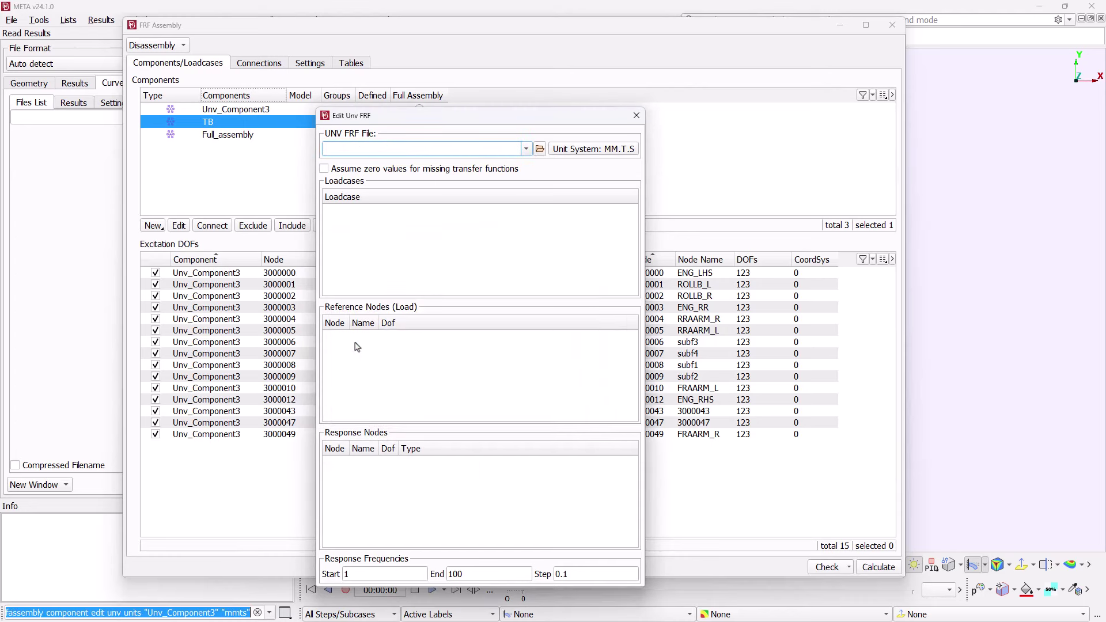
key("Escape")
- Rename the third UNV component to Subframe
left_click(246, 113)
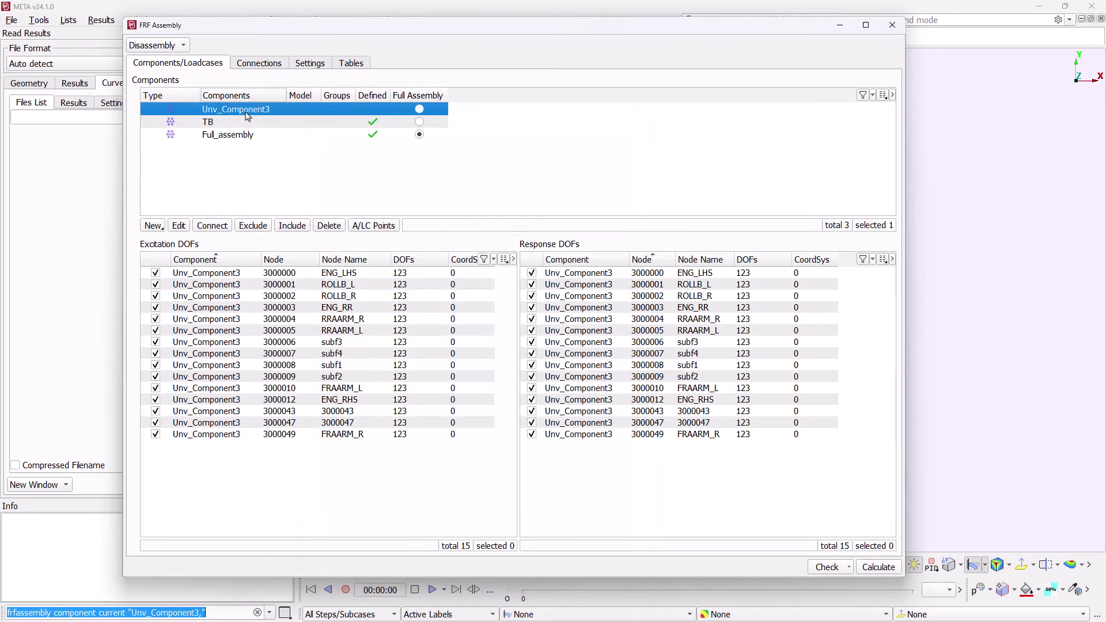
double_click(247, 112)
type("Sub")
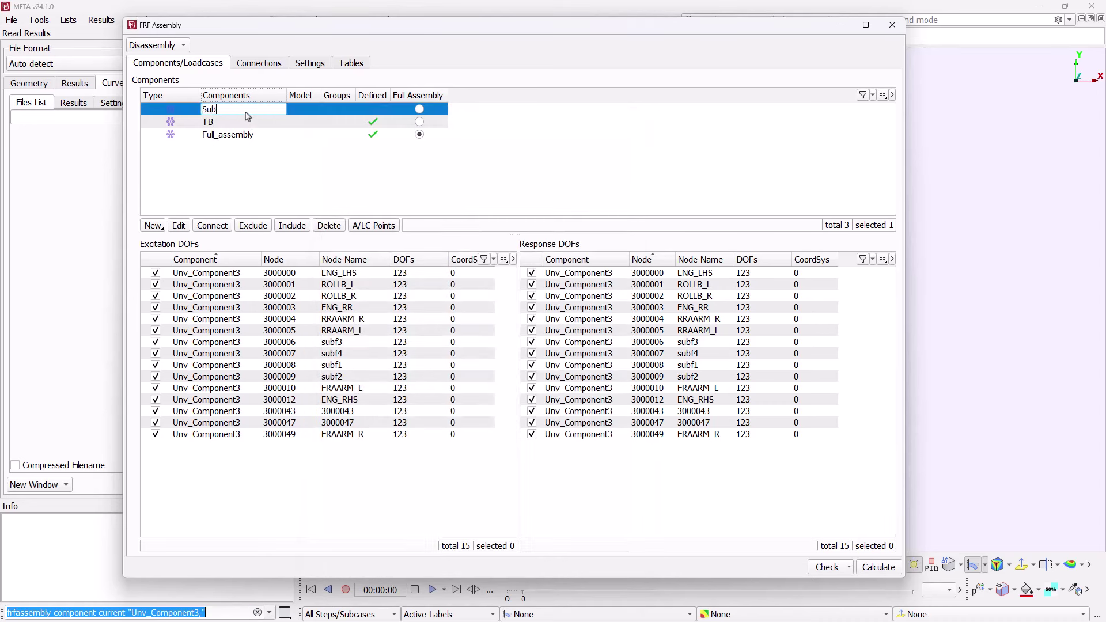
type("frame")
key("Return")
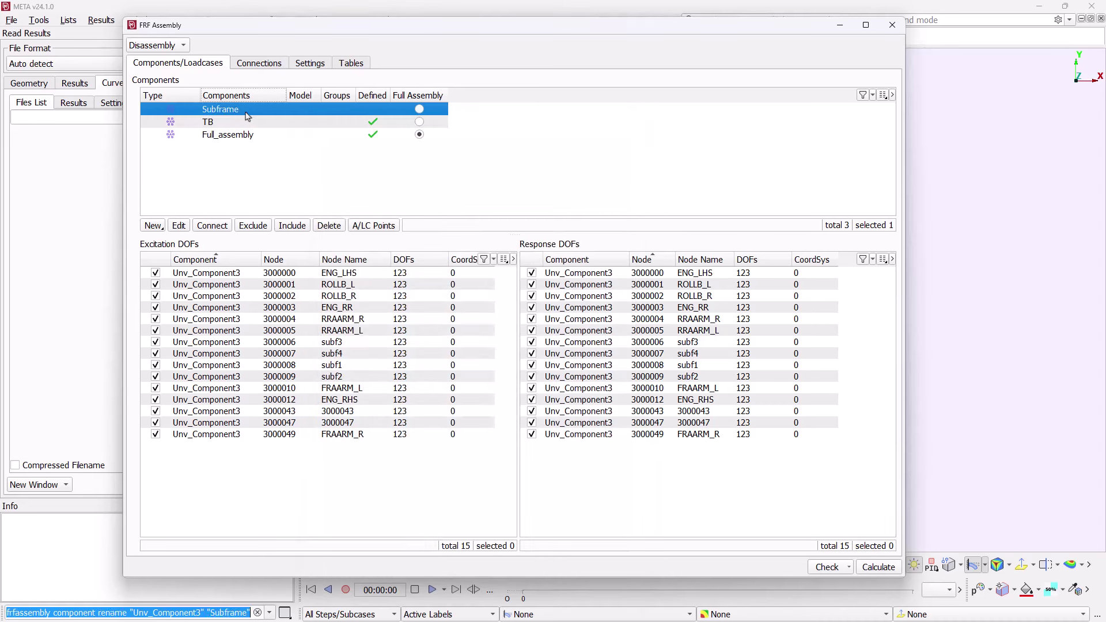
left_click(261, 165)
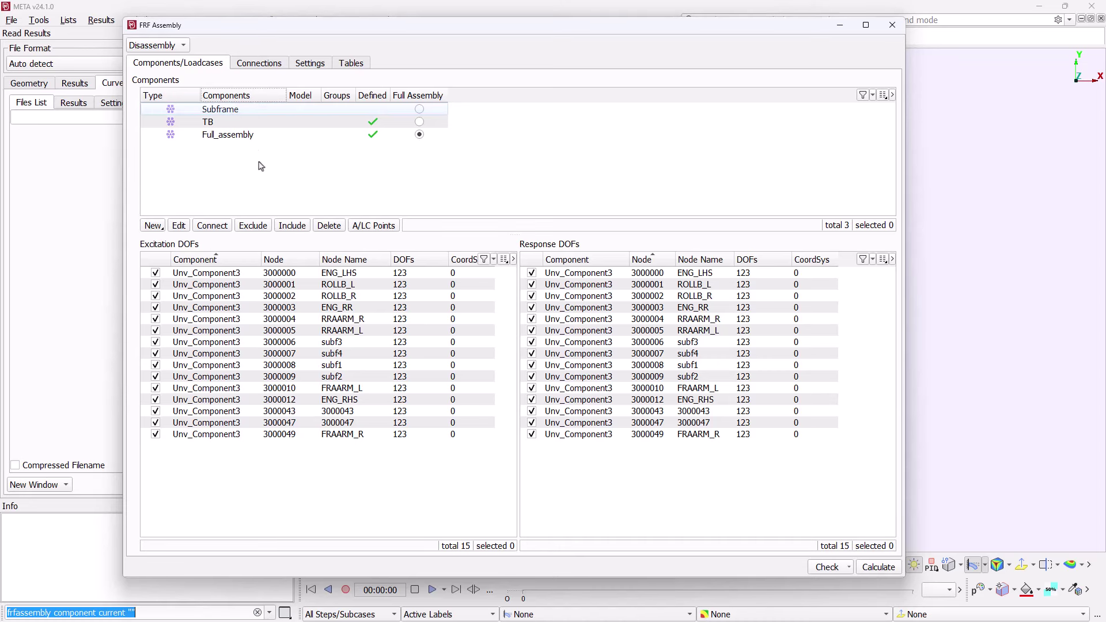
- Read the connections from connections.conn and calculate the frequency response of the disassembly
left_click(262, 64)
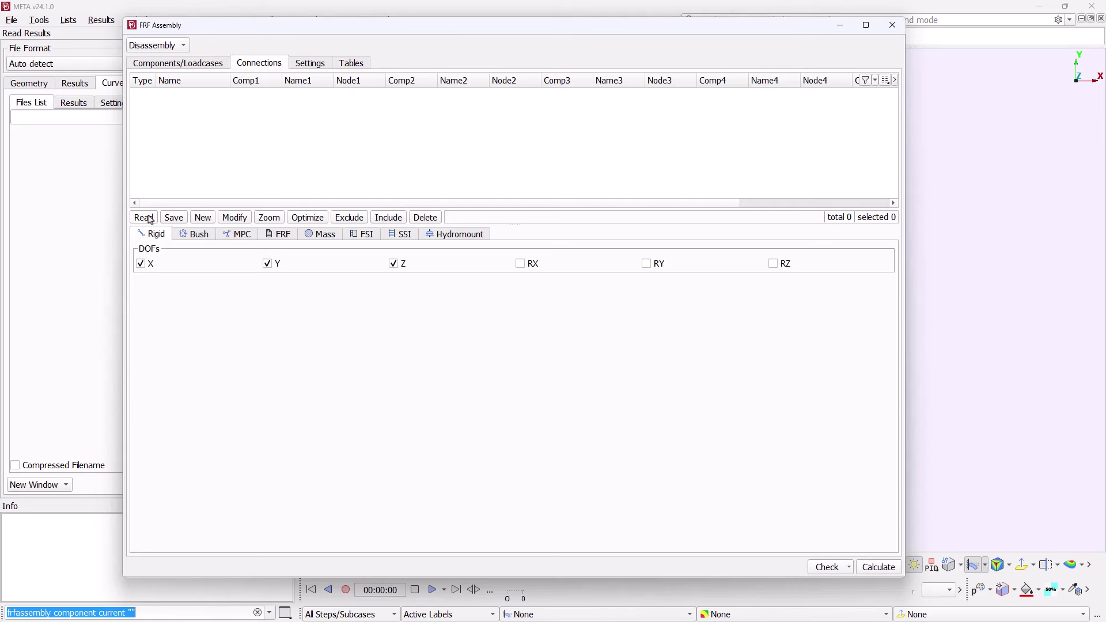
left_click(144, 218)
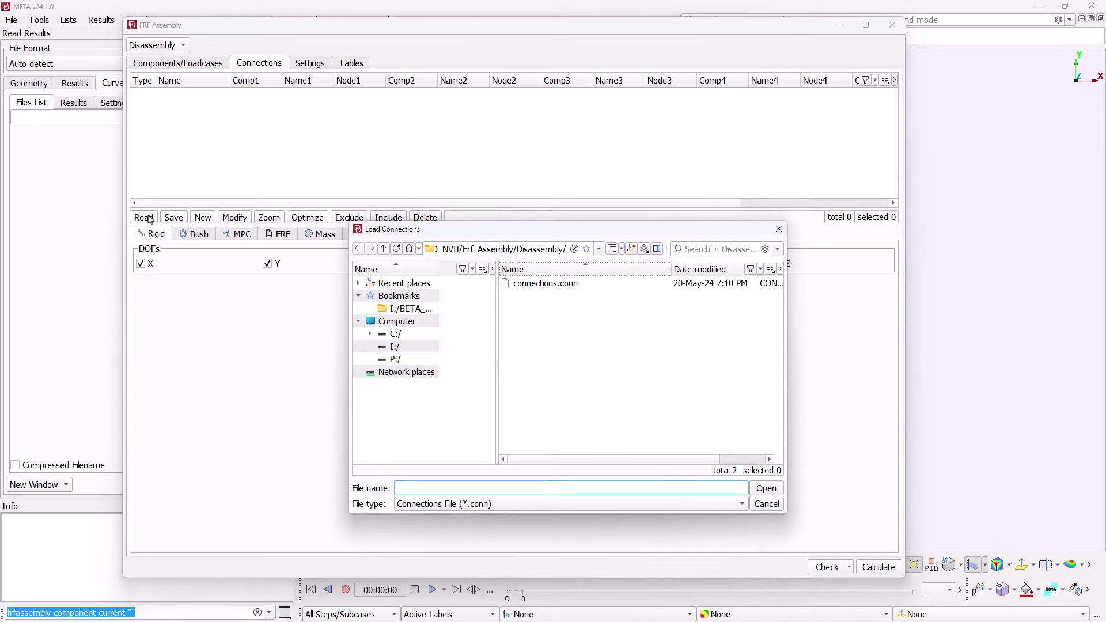
double_click(524, 284)
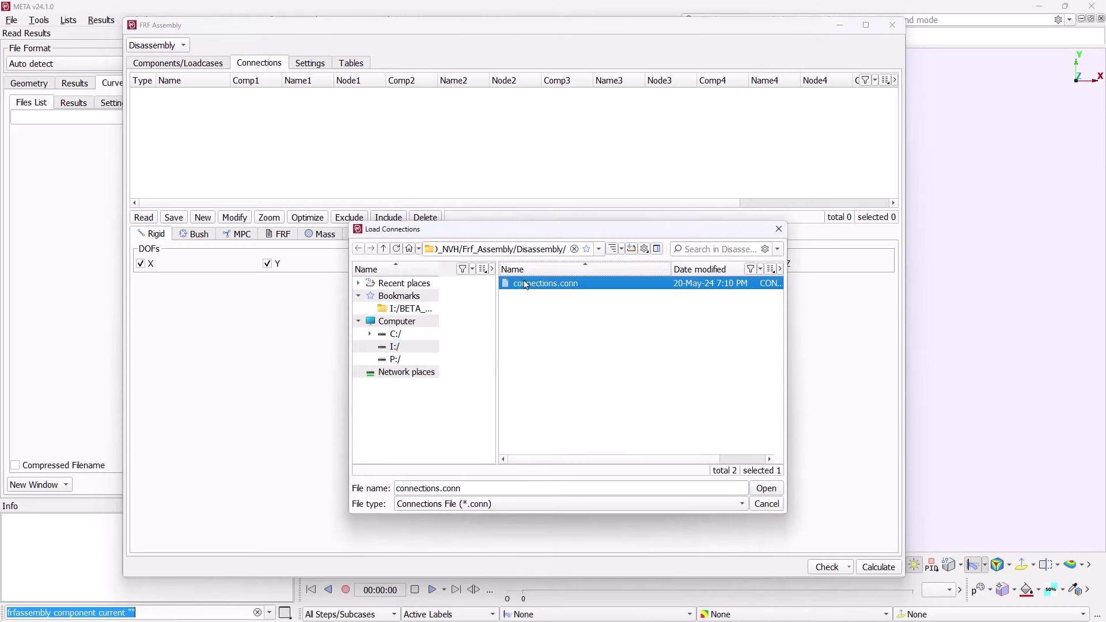
left_click(191, 64)
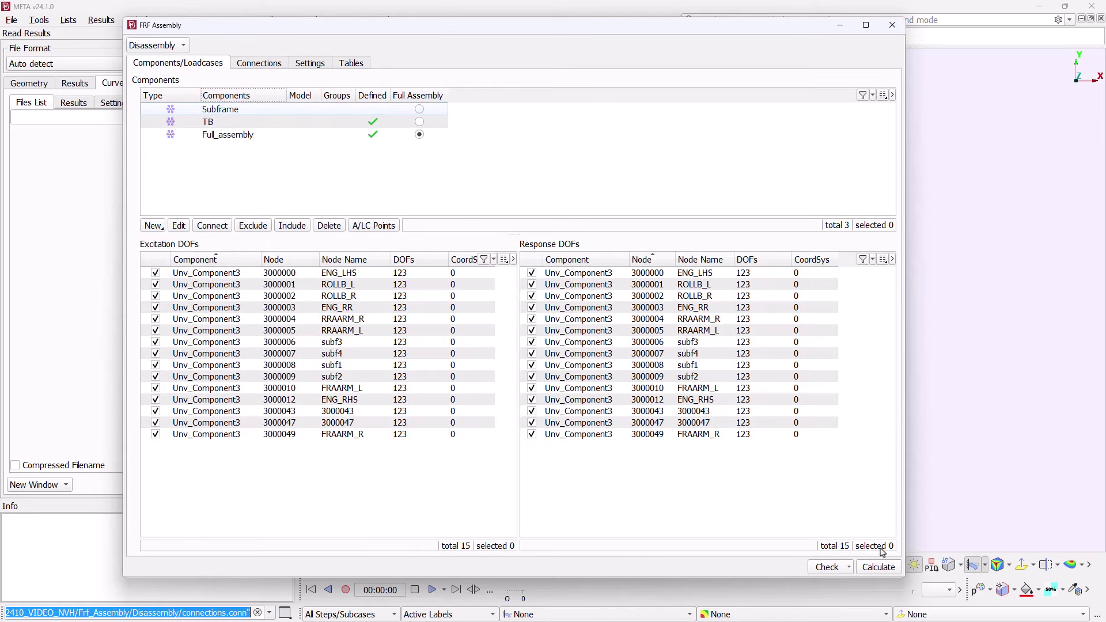
left_click(882, 566)
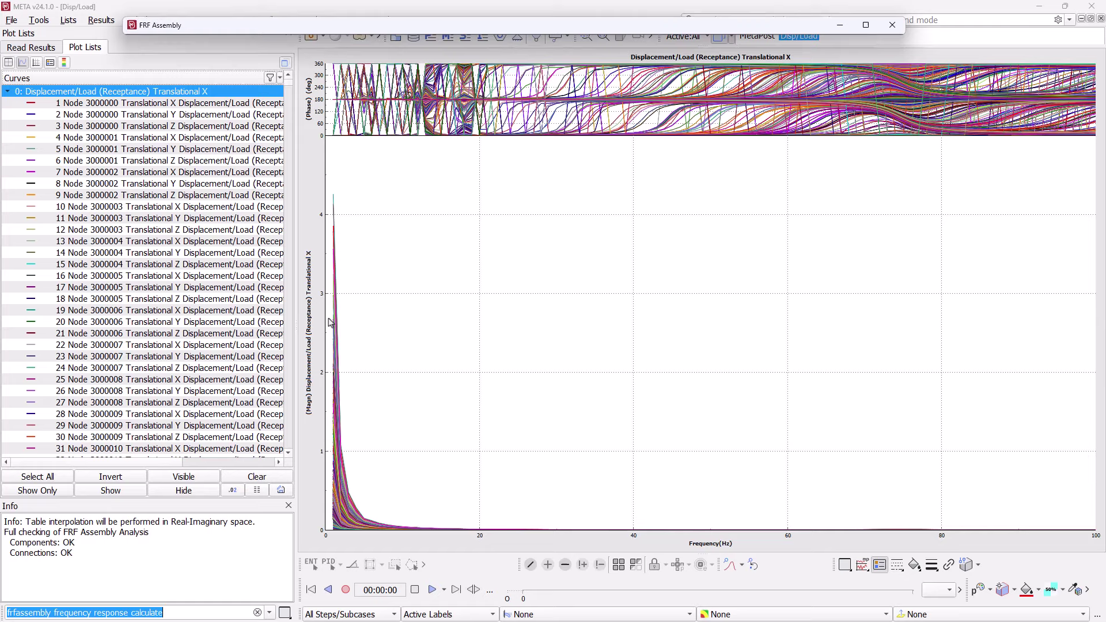
- Set the magnitude Y-axis of the Displacement/Load plot to the Log type
right_click(330, 322)
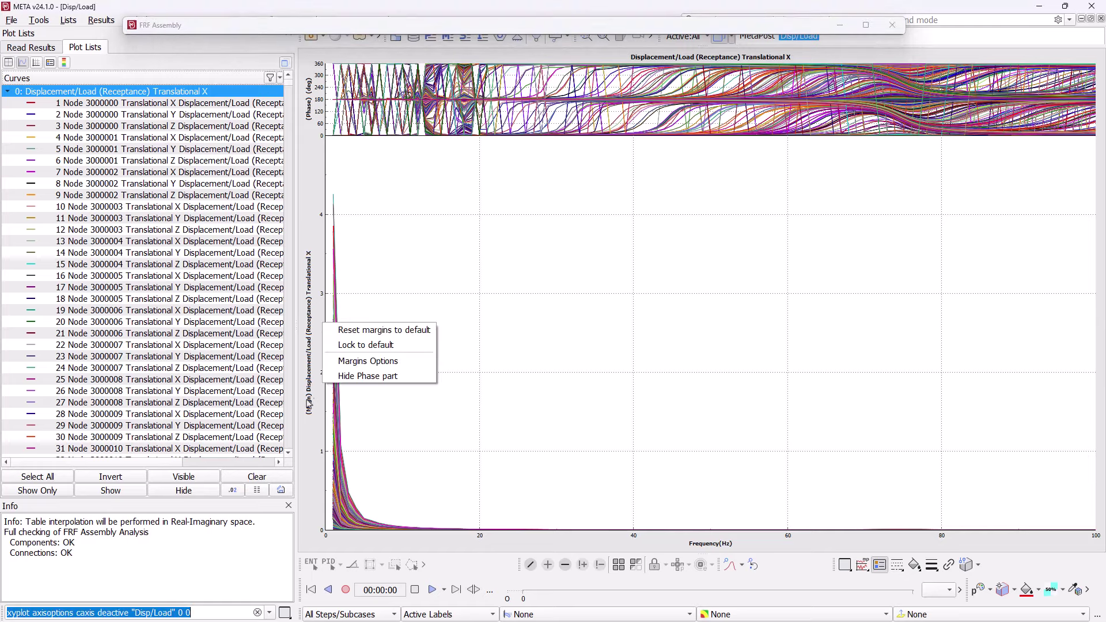
right_click(312, 415)
mouse_move(360, 513)
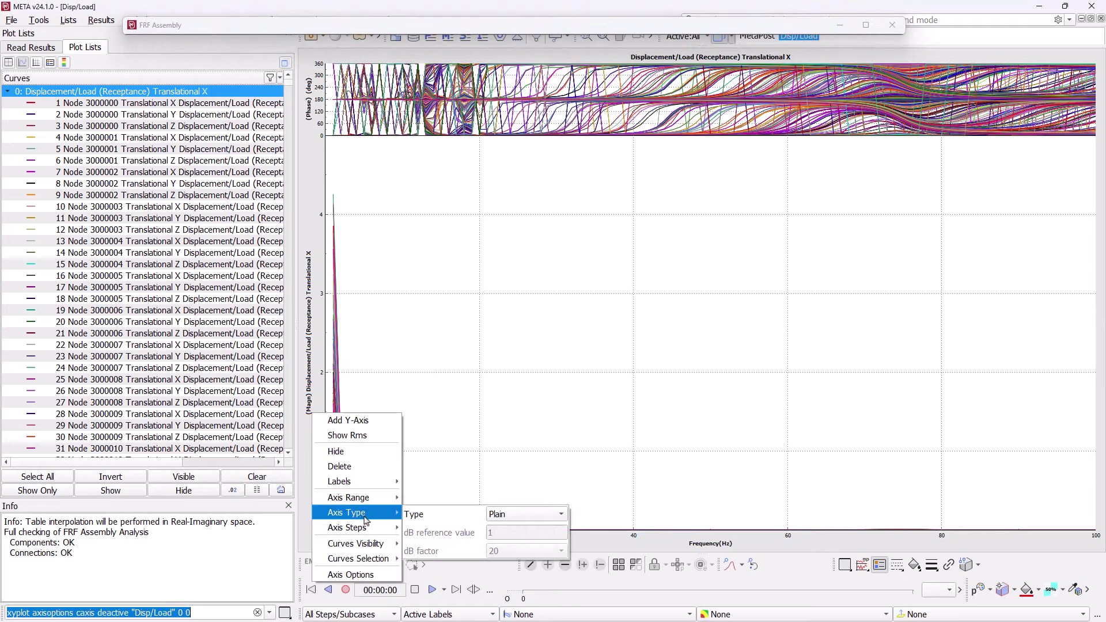
left_click(513, 514)
left_click(523, 530)
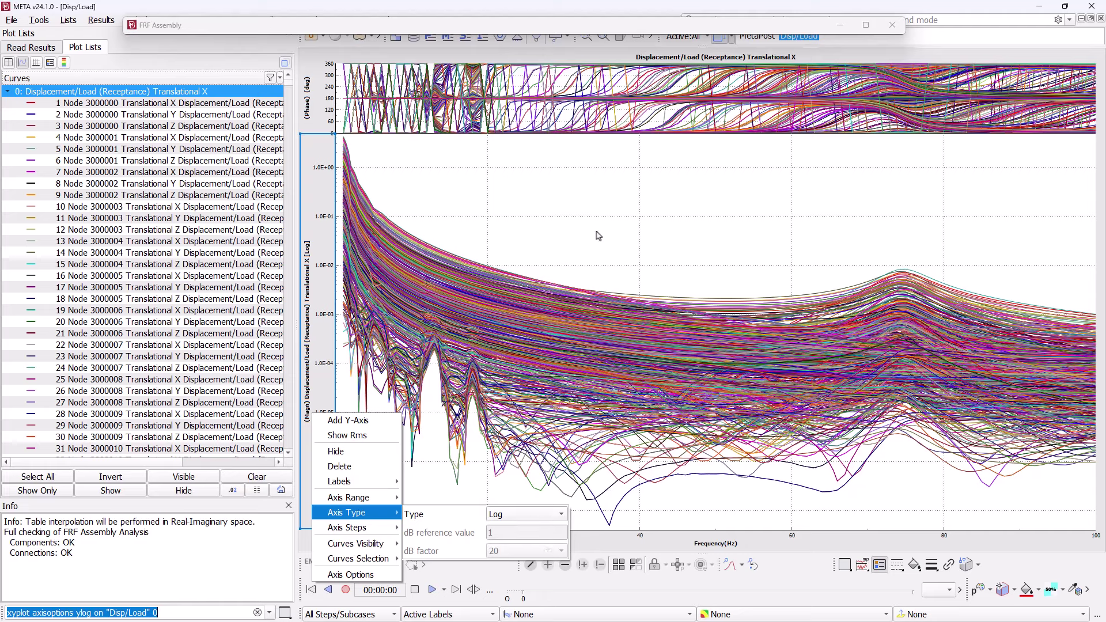
- Open Subframe.unv from the Disassembly folder as a curve results file
left_click(40, 49)
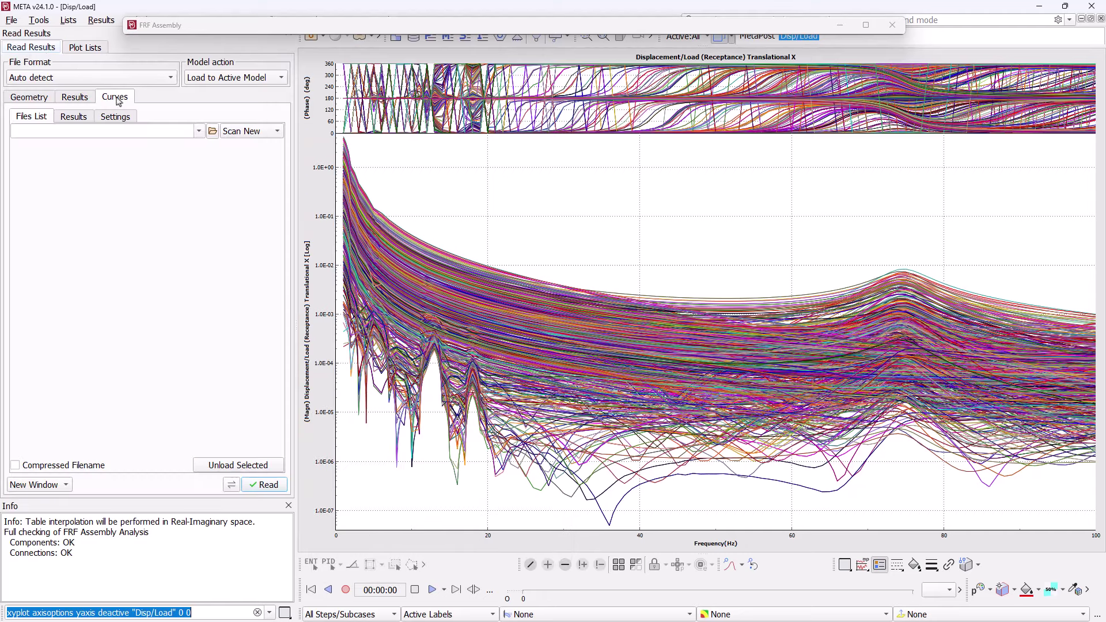
left_click(212, 131)
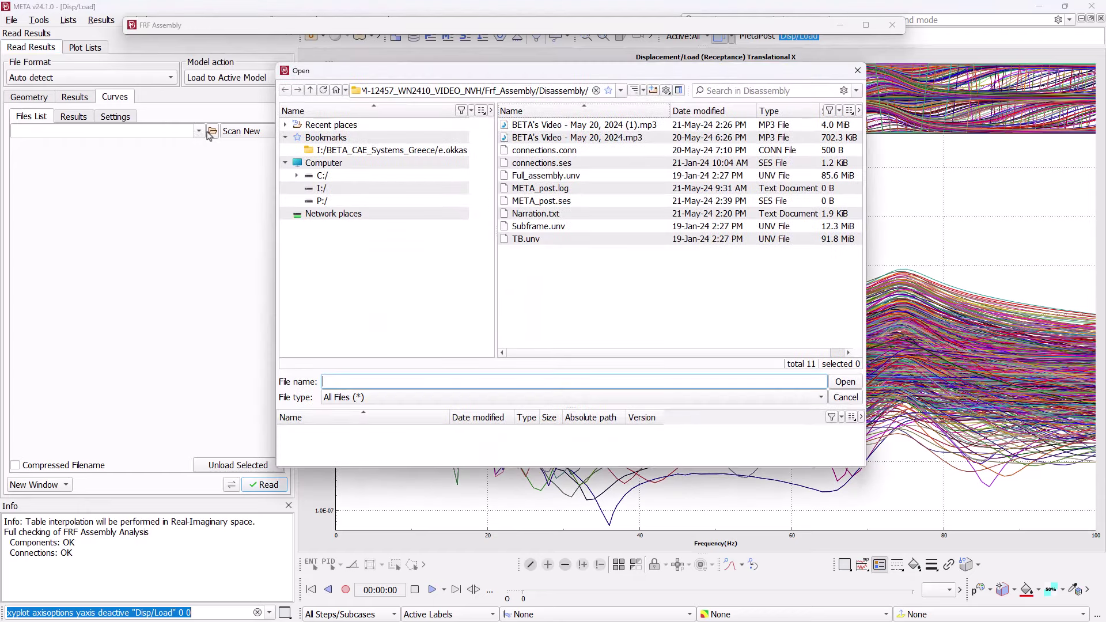
left_click(524, 226)
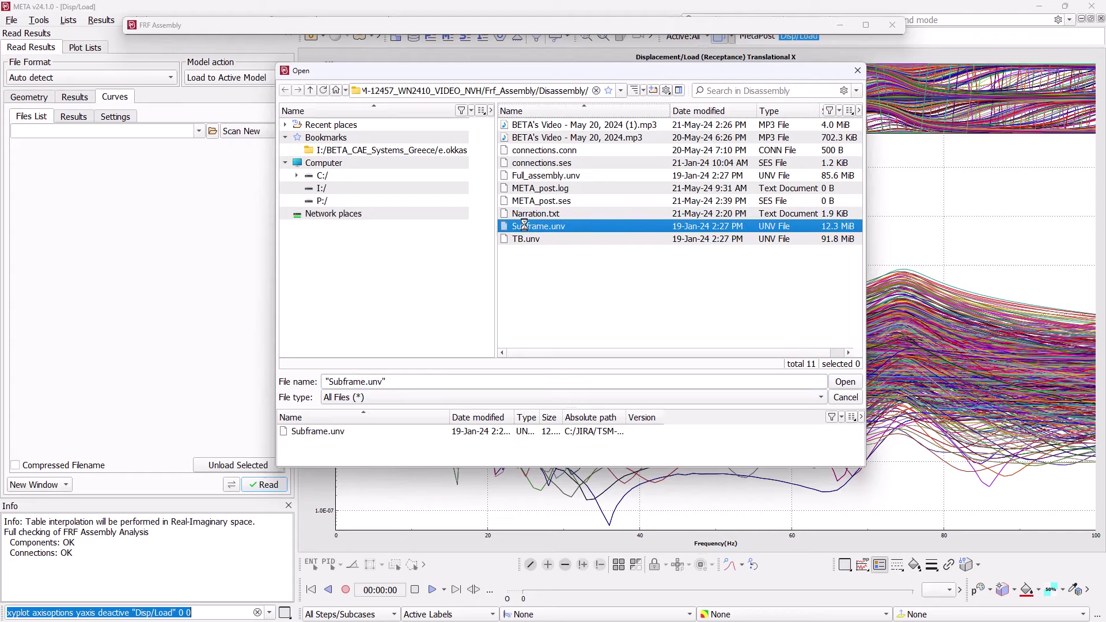
double_click(524, 226)
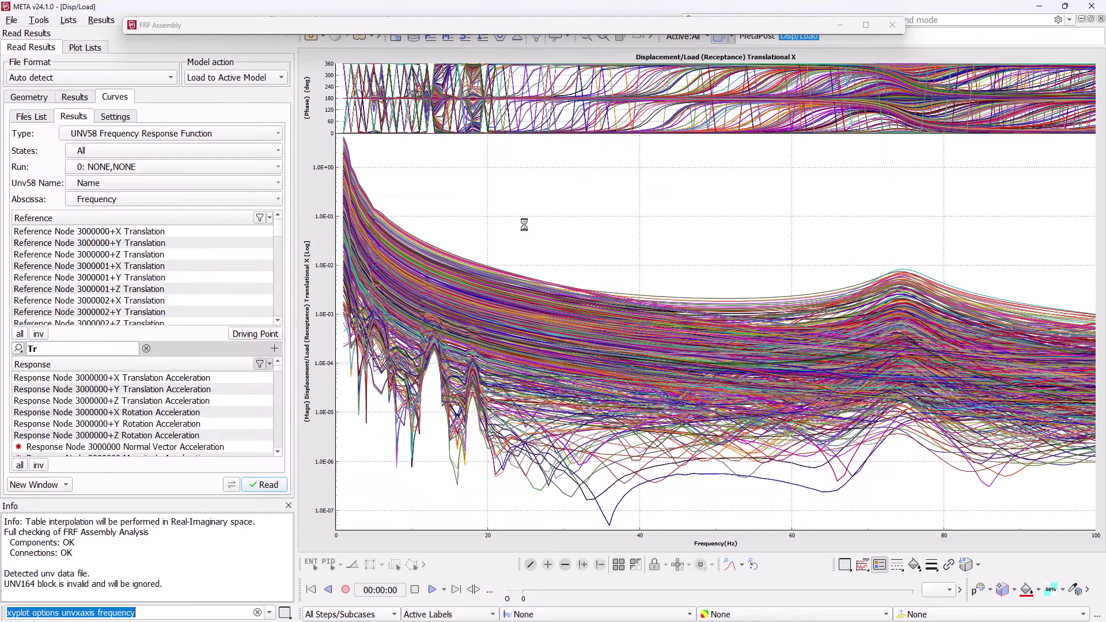
- Read the UNV58 curves for all reference nodes and all translational responses, filtering the response list with "Tr"
left_click(19, 335)
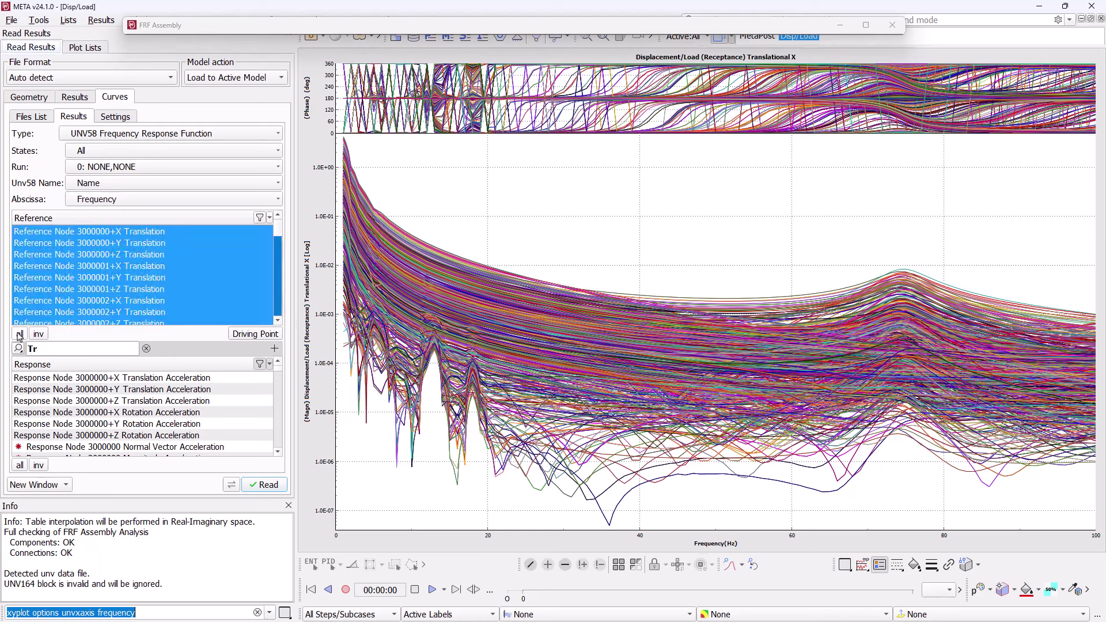
left_click(61, 349)
key("Return")
left_click(20, 465)
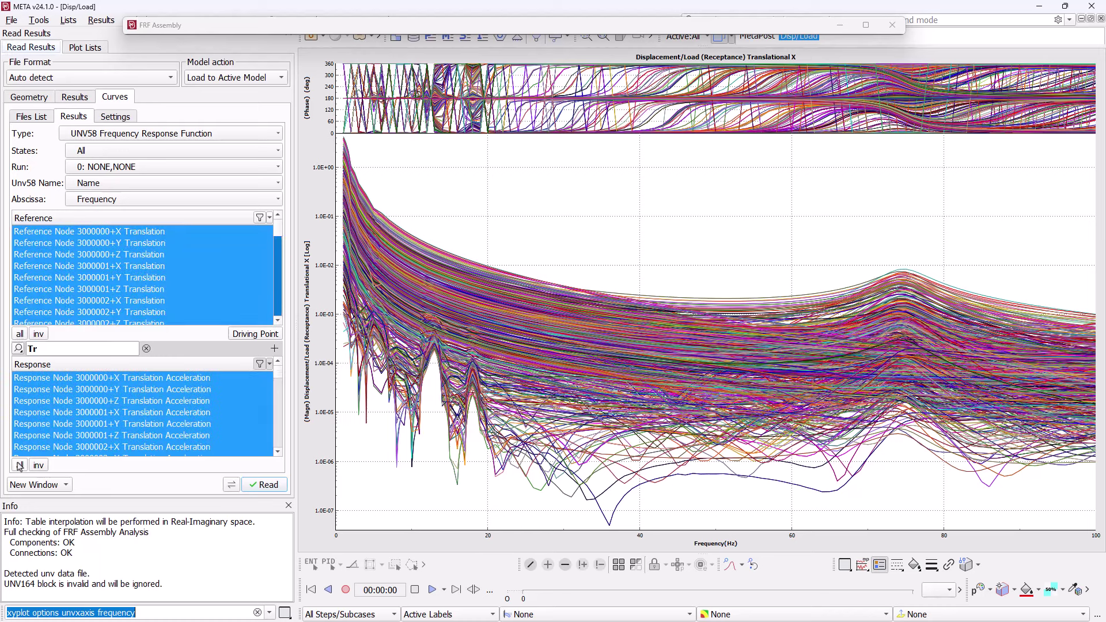
left_click(263, 486)
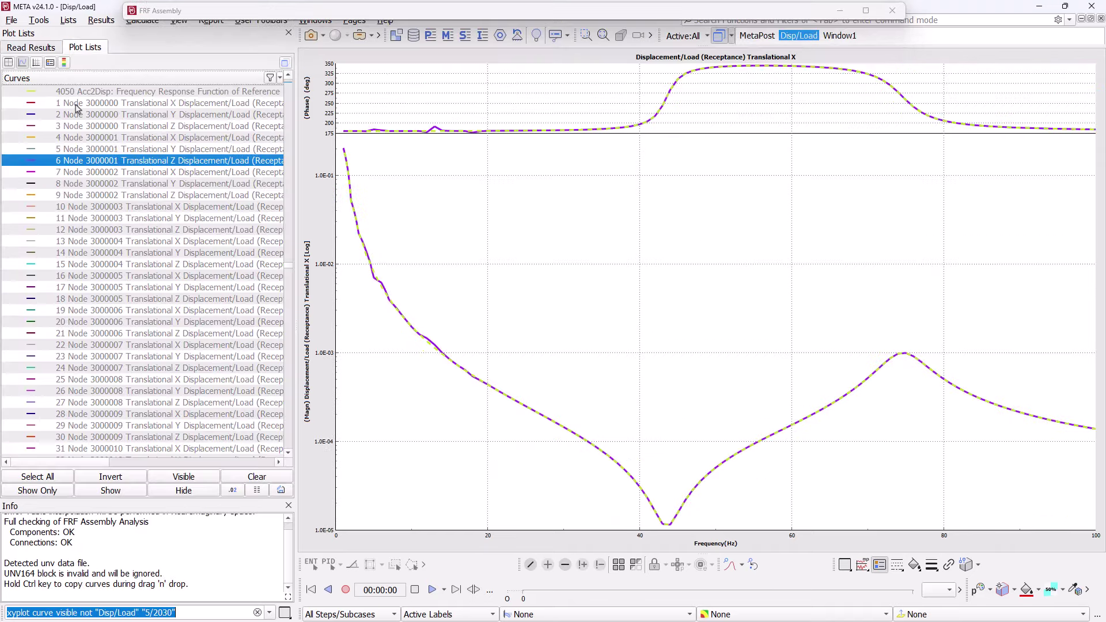
- Go through the calculated receptance curves one after another, comparing each with the matching curve from Subframe.unv
key("Down")
key("Down")
key("Down")
key("Down")
key("Down")
key("Down")
key("Down")
key("Down")
key("Down")
key("Down")
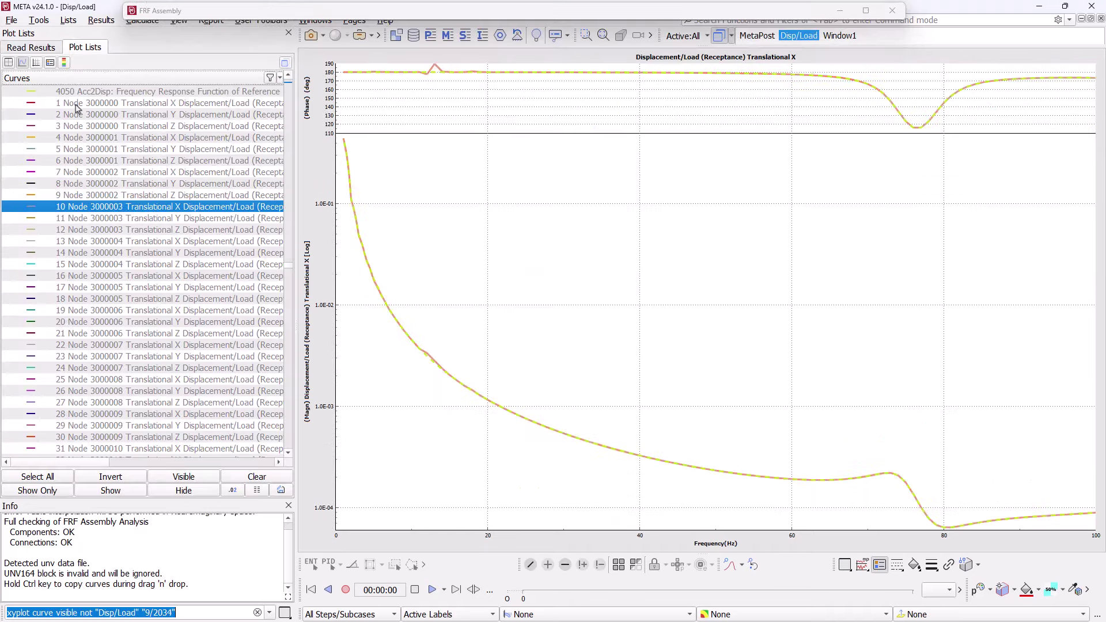
- Step through the remaining receptance curves from node 3000003 onward, checking each against its reference curve
key("Down")
key("Down")
key("Down")
key("Down")
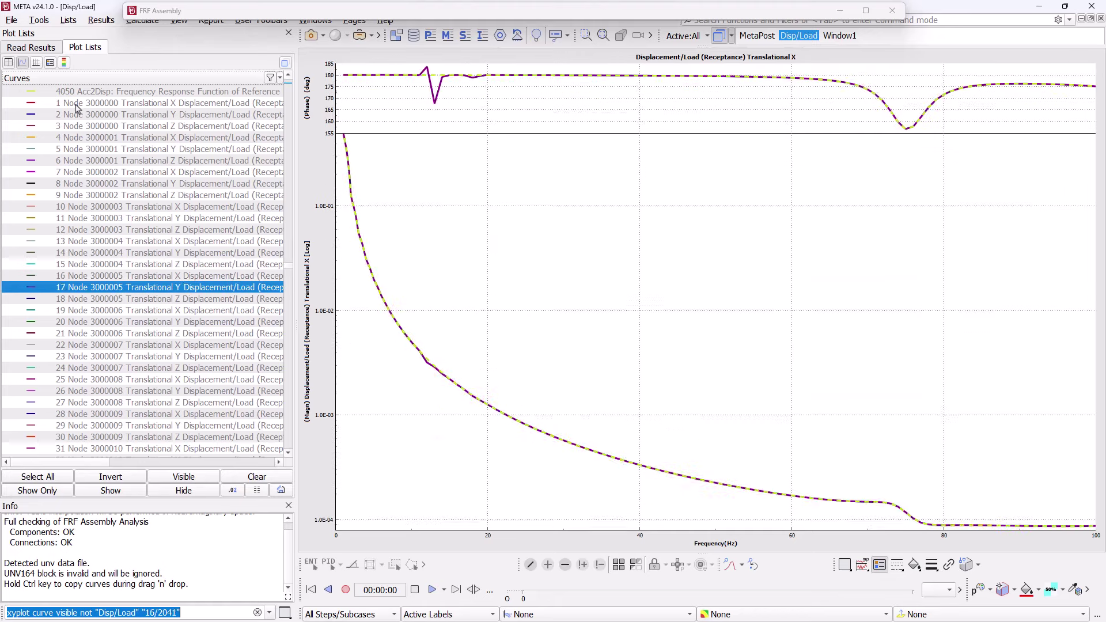
key("Down")
key("Down")
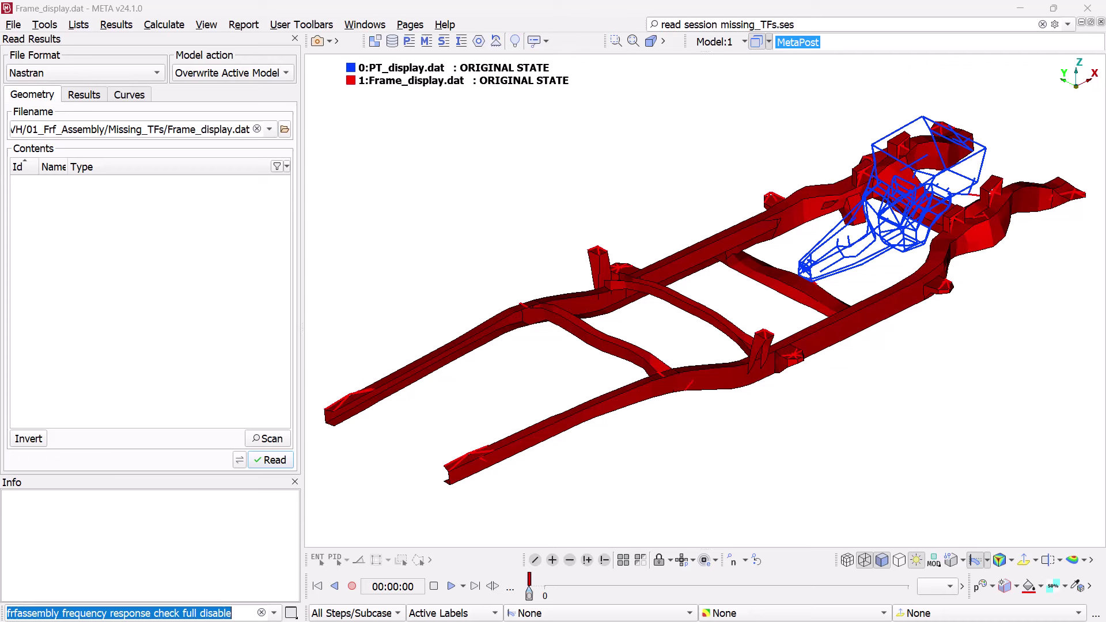
- Open the FRF Assembly tool for the Frame and PT components, run a full check and read through its report
left_click(164, 24)
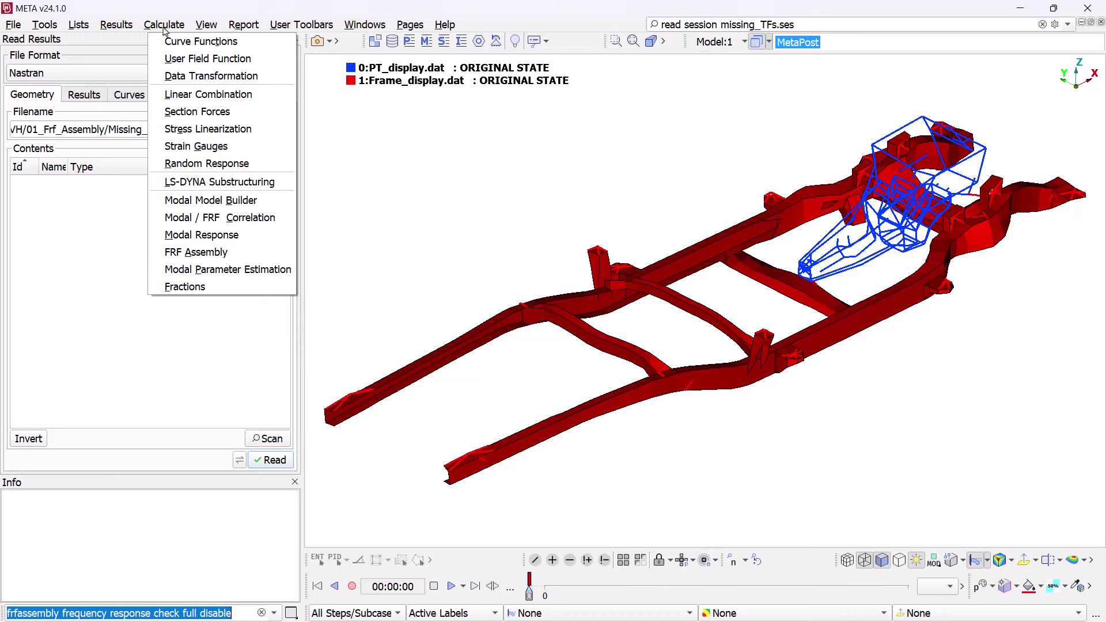
left_click(183, 253)
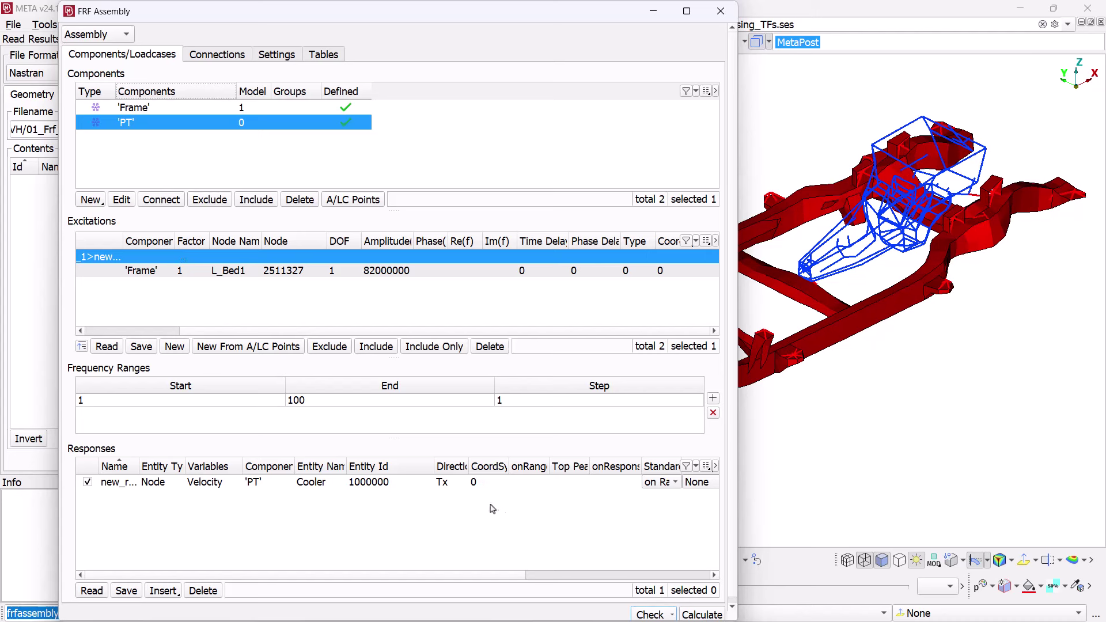
left_click(668, 616)
left_click(678, 591)
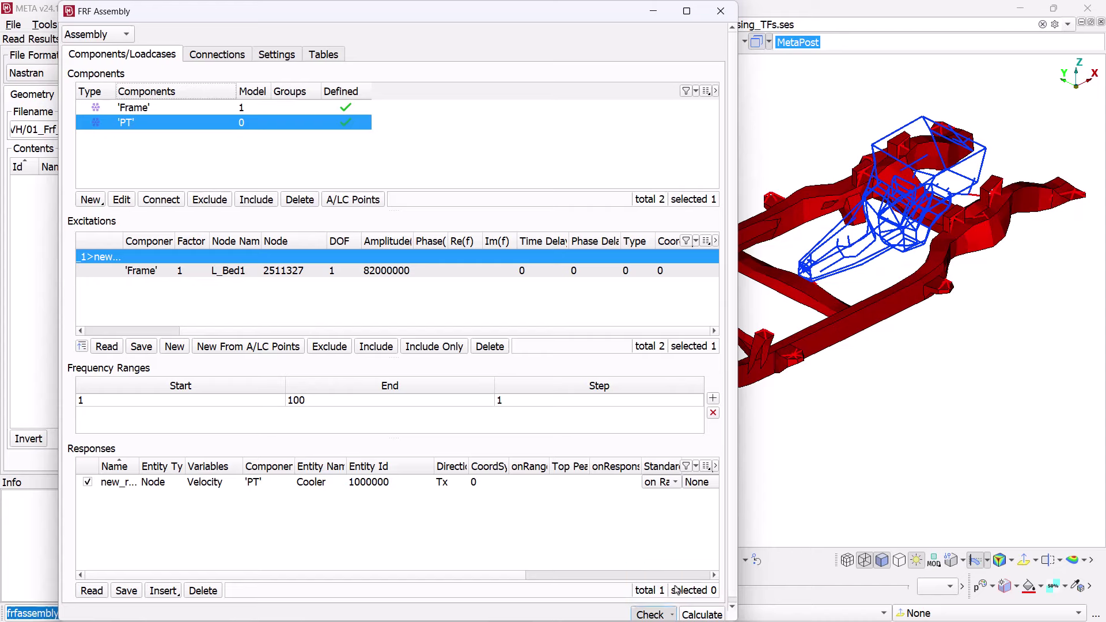
scroll(565, 292, "down", 4)
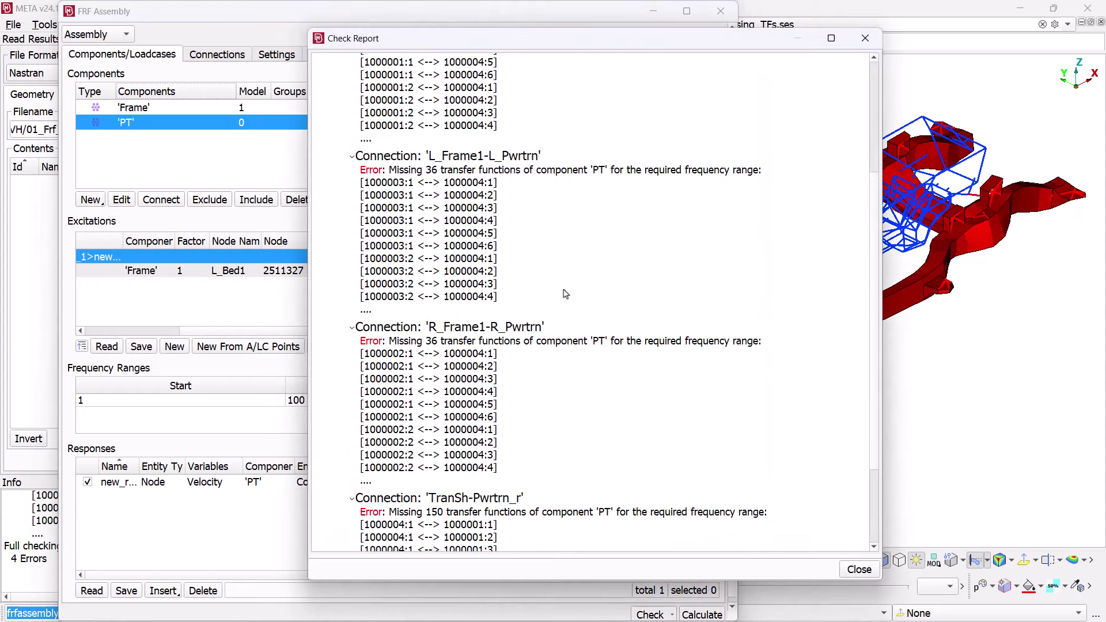
scroll(565, 294, "down", 3)
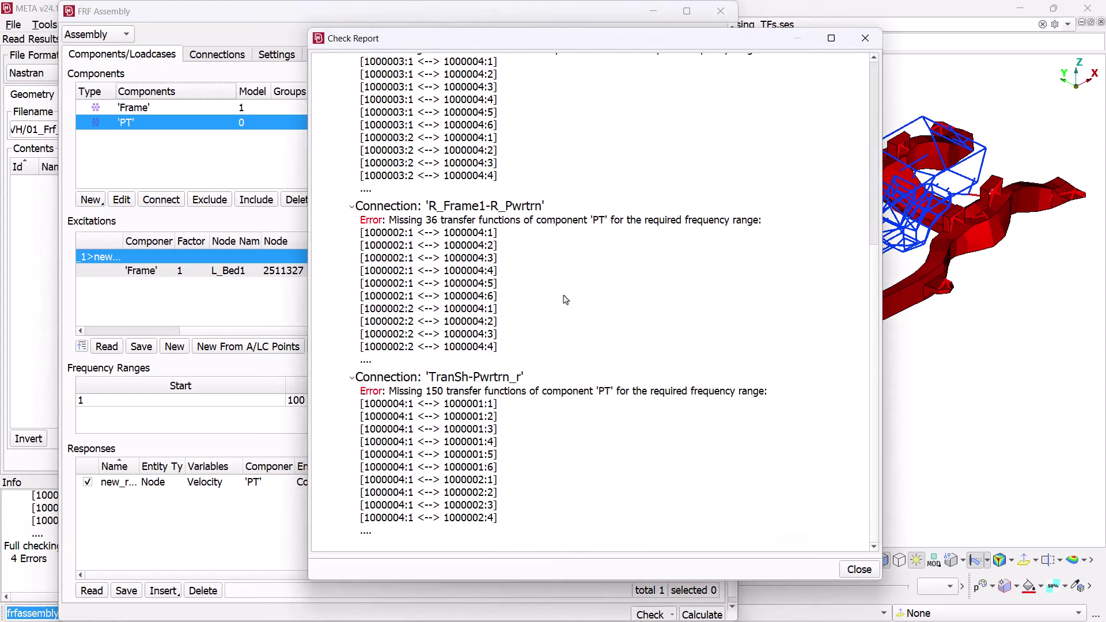
left_click(859, 570)
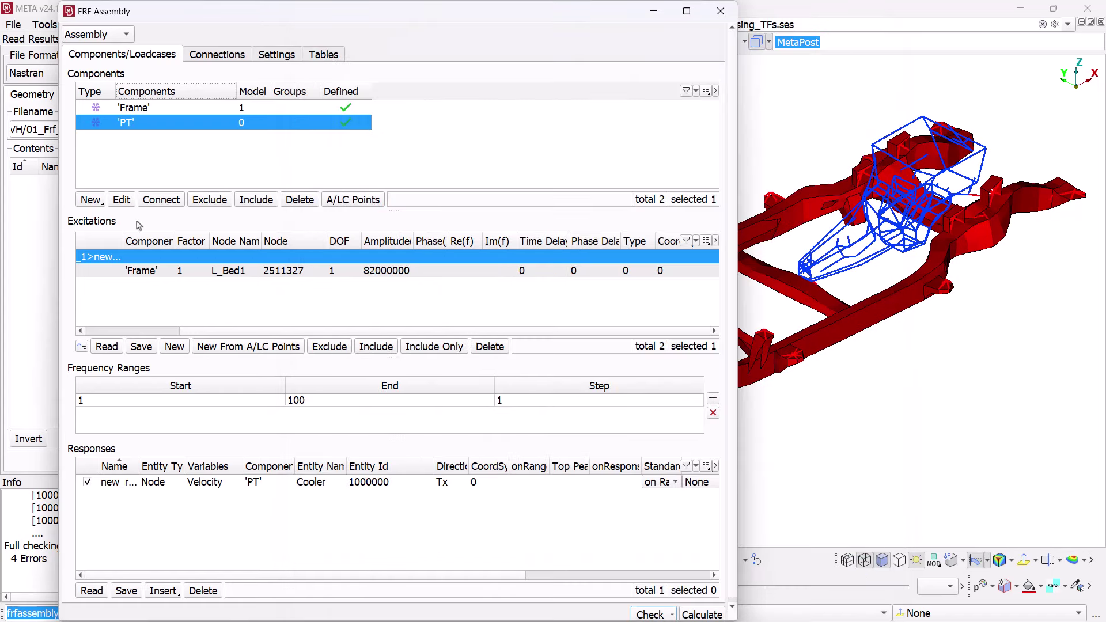
- Set the PT component's UNV FRF definition to assume zero values for missing transfer functions
left_click(119, 201)
left_click(133, 211)
left_click(211, 152)
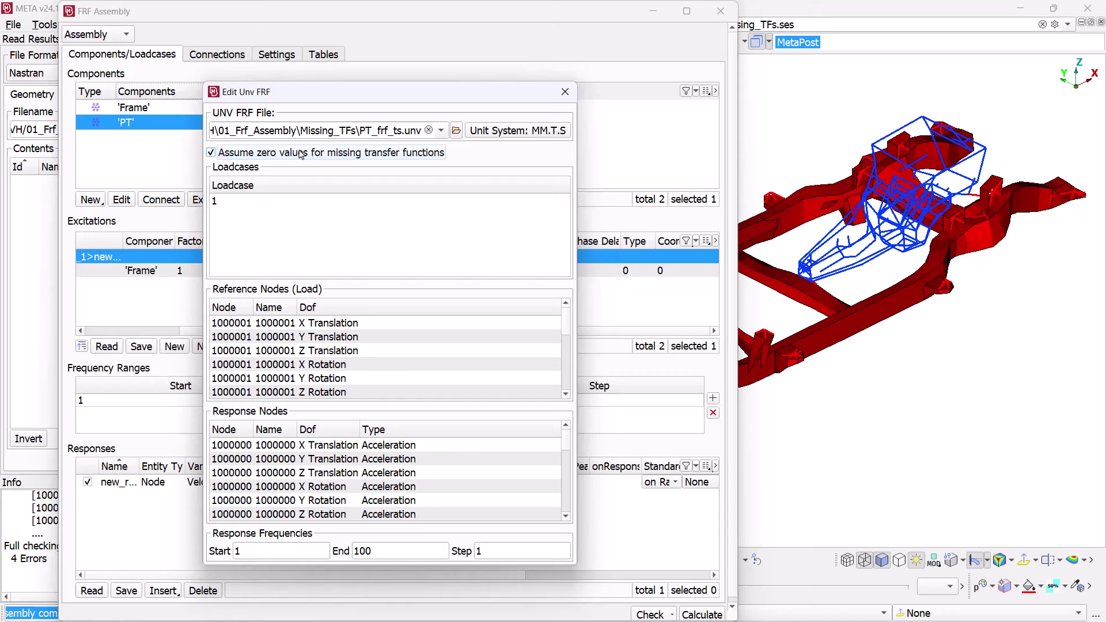
left_click(566, 92)
- Rerun the full check of the FRF assembly and review the new report
left_click(673, 614)
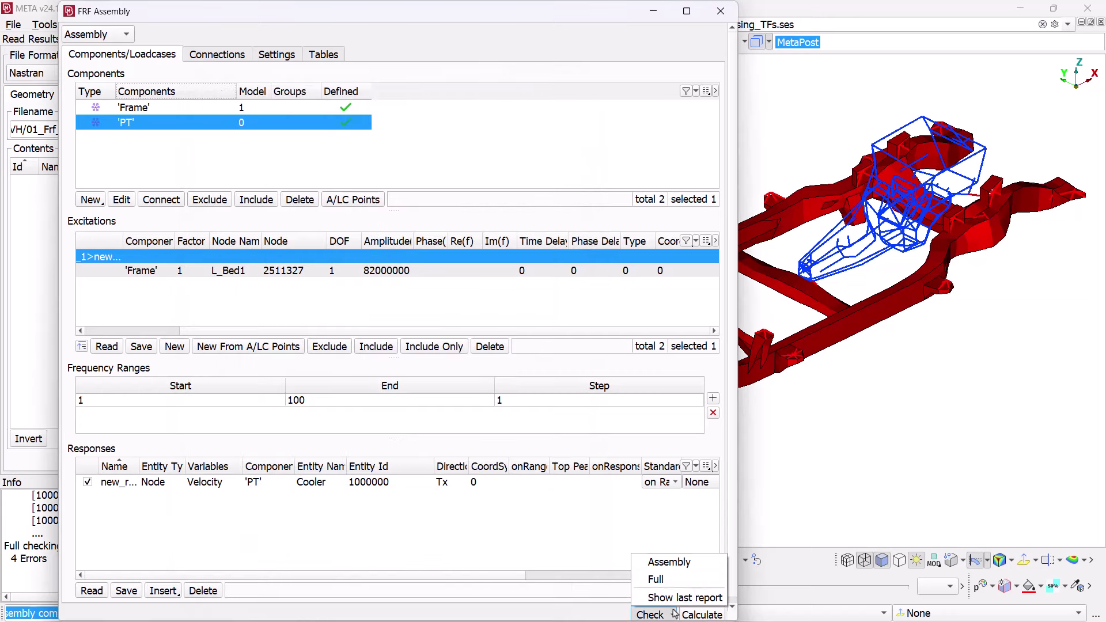
left_click(684, 581)
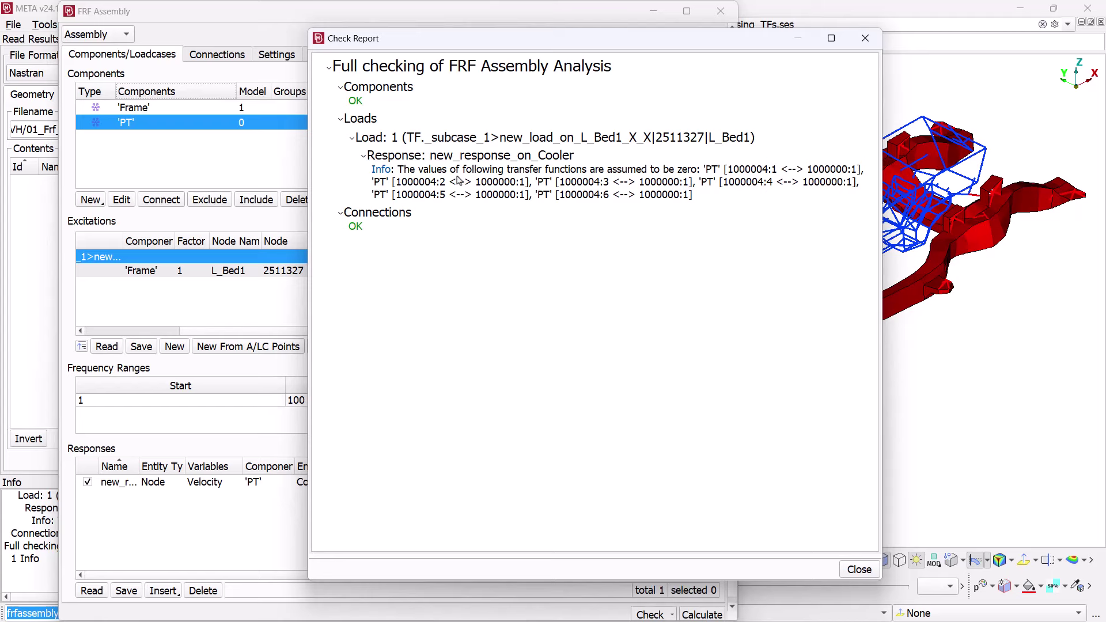
left_click(847, 570)
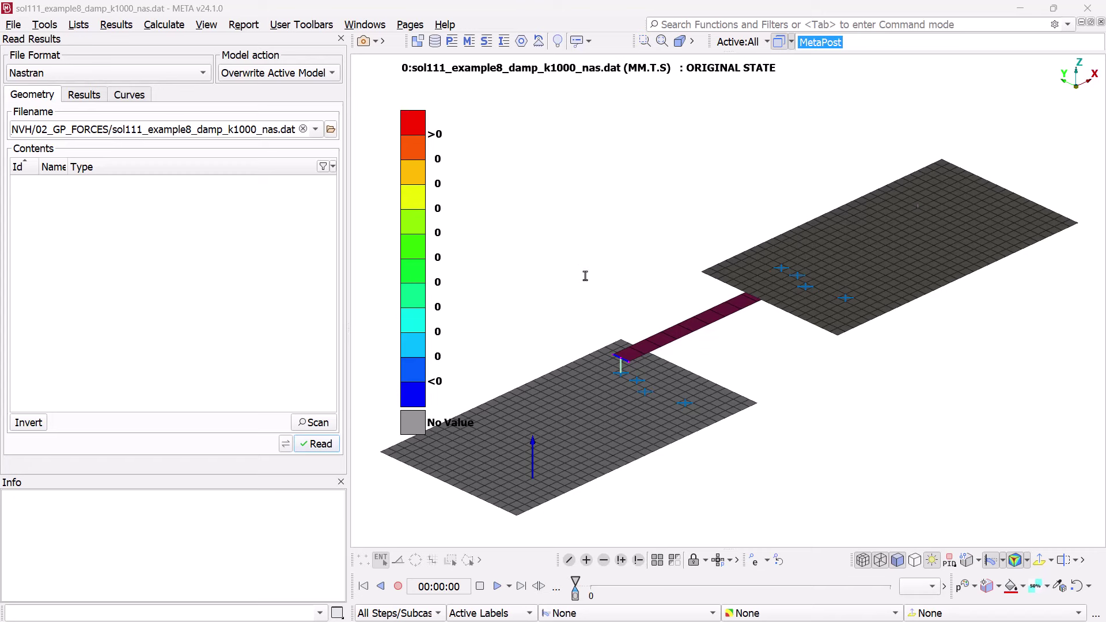
- Open the Modal Response tool for the two-plate model and look through the modes of sol111_example8_damp_k1000_nas.op2
left_click_drag(733, 342, 773, 341, "ctrl")
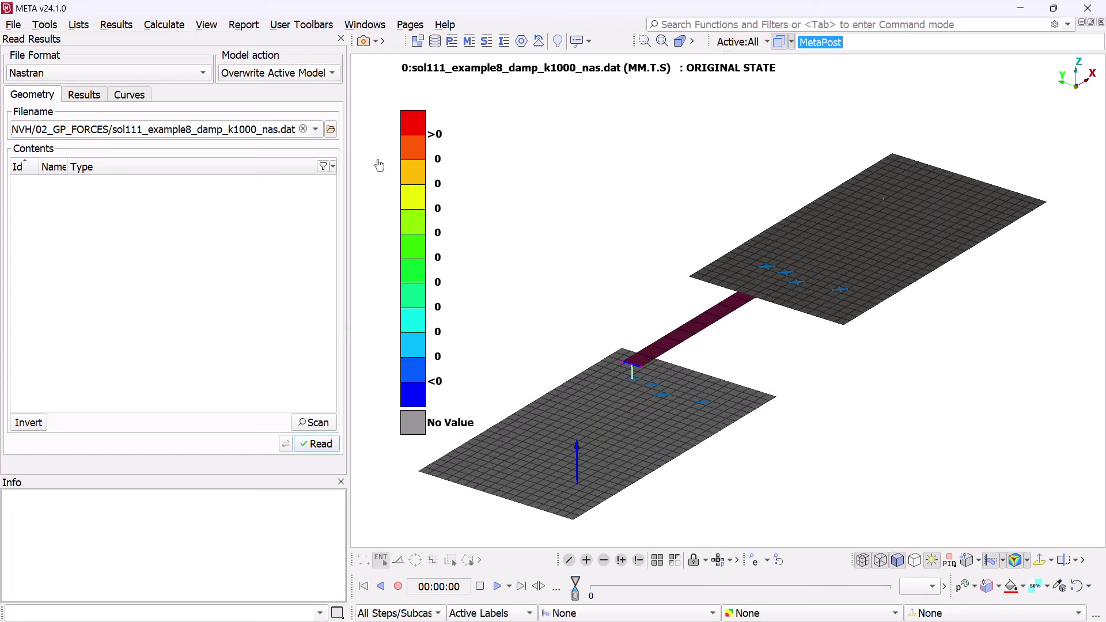
left_click(162, 25)
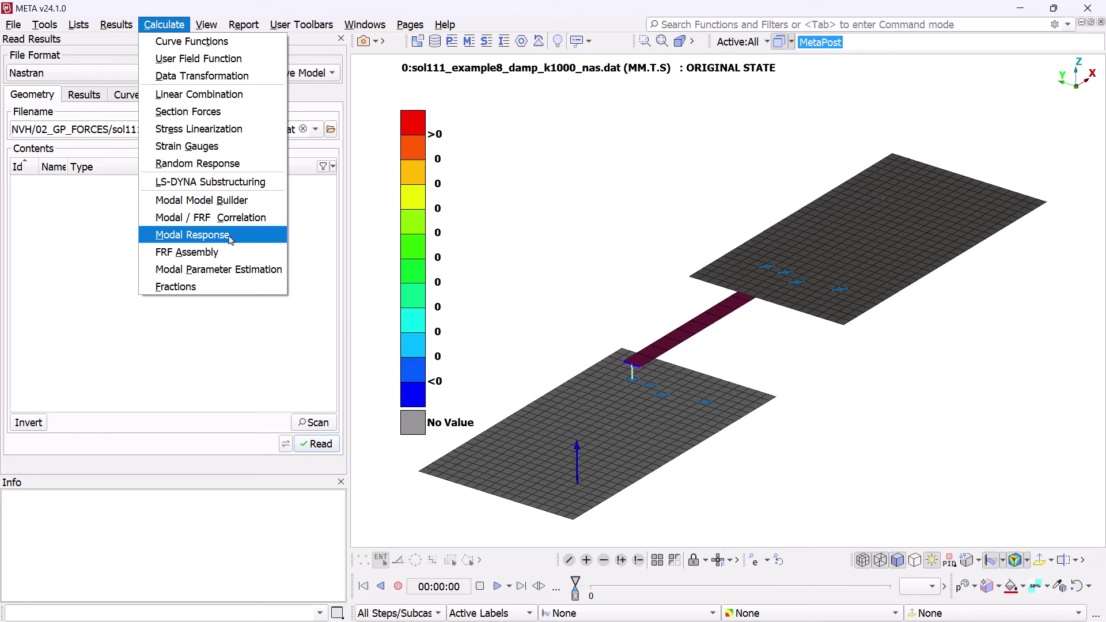
left_click(192, 235)
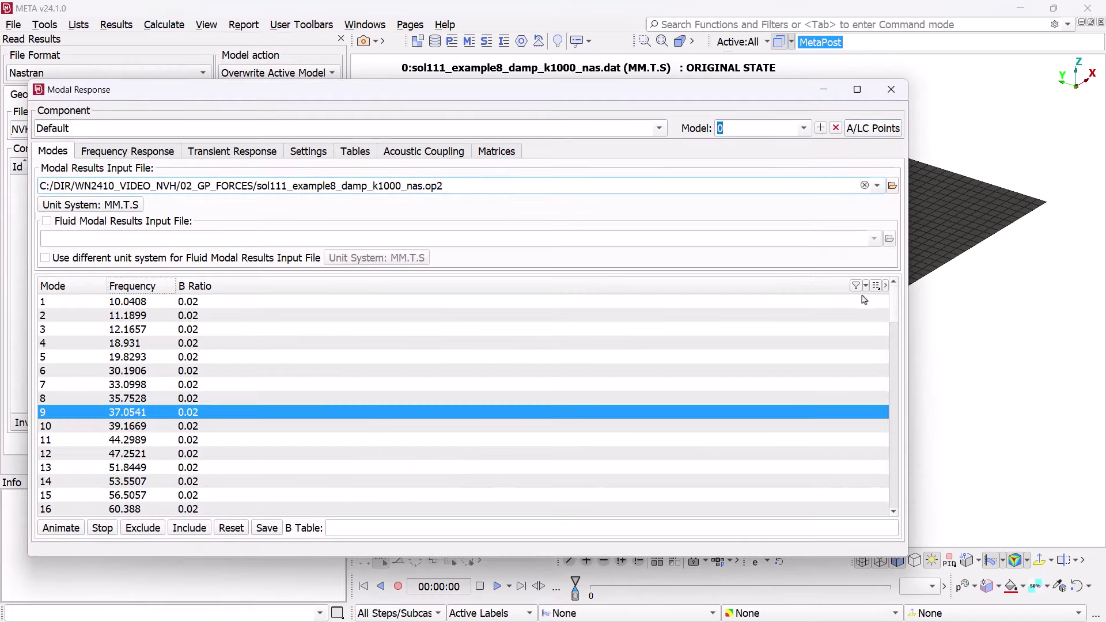
left_click_drag(894, 321, 889, 402)
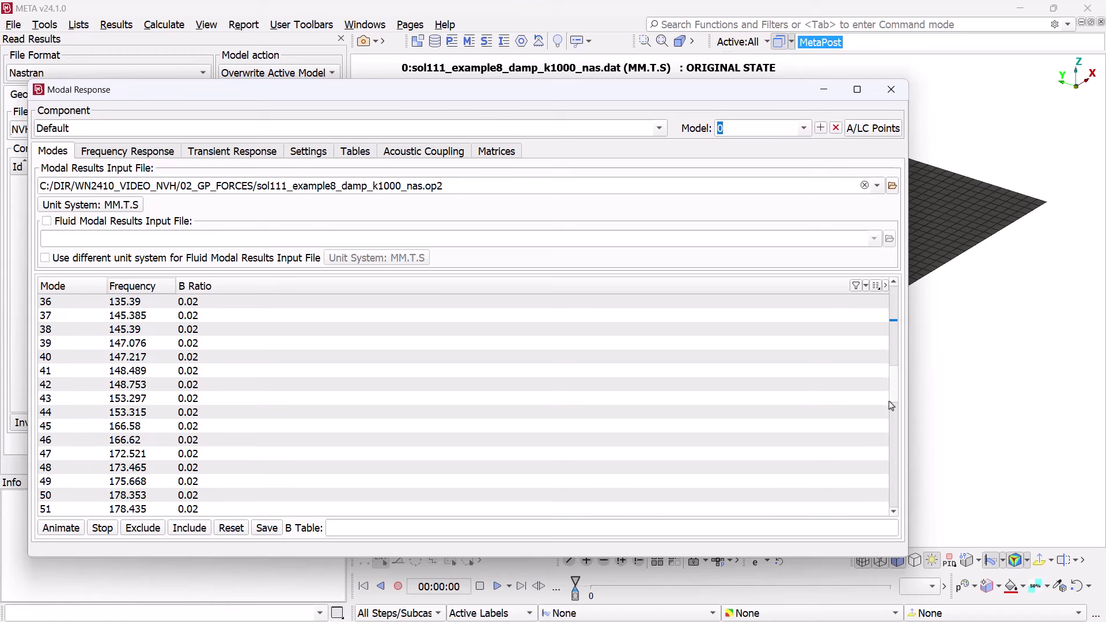
scroll(891, 407, "down", 1)
- Calculate the frequency response for the 3D grid point forces on all nodes and the 2D Tz grid point force at node 3009
left_click(139, 152)
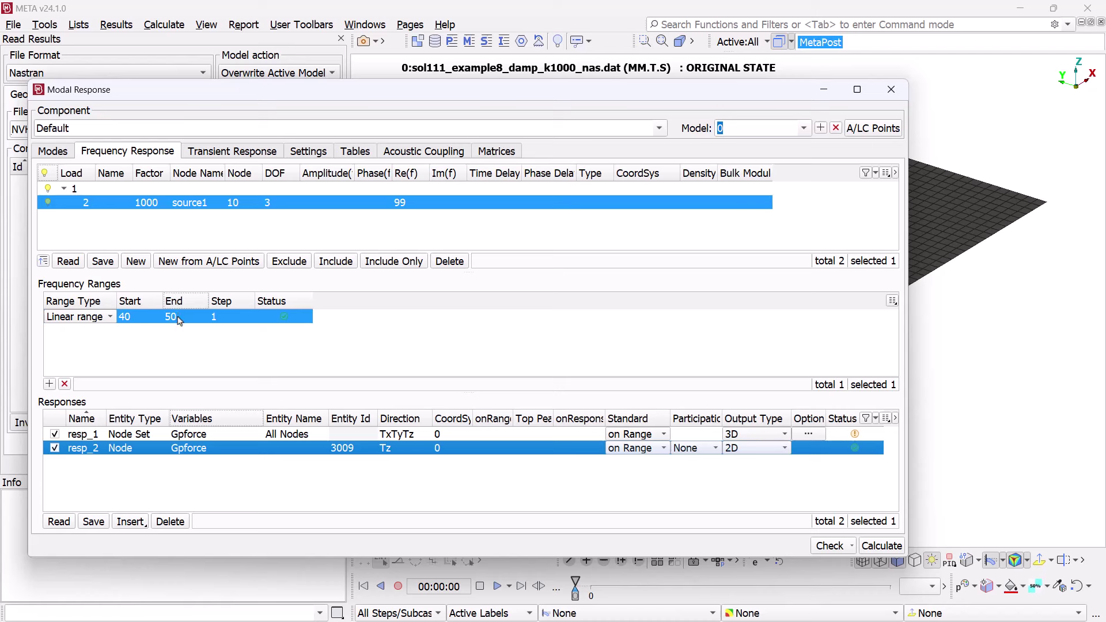
left_click(167, 436)
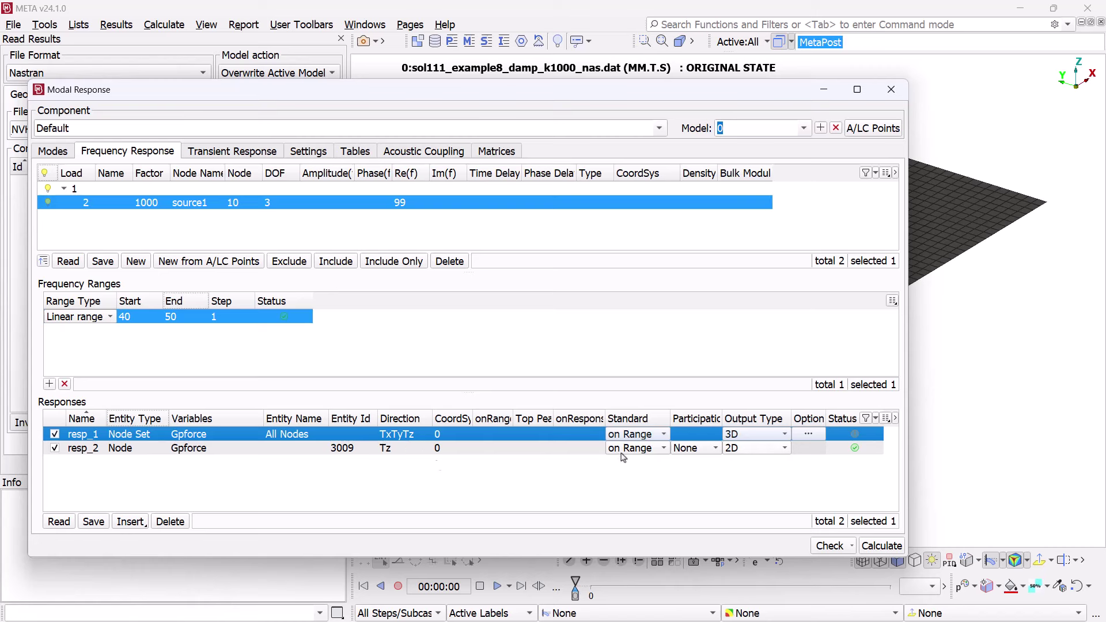
left_click(158, 454)
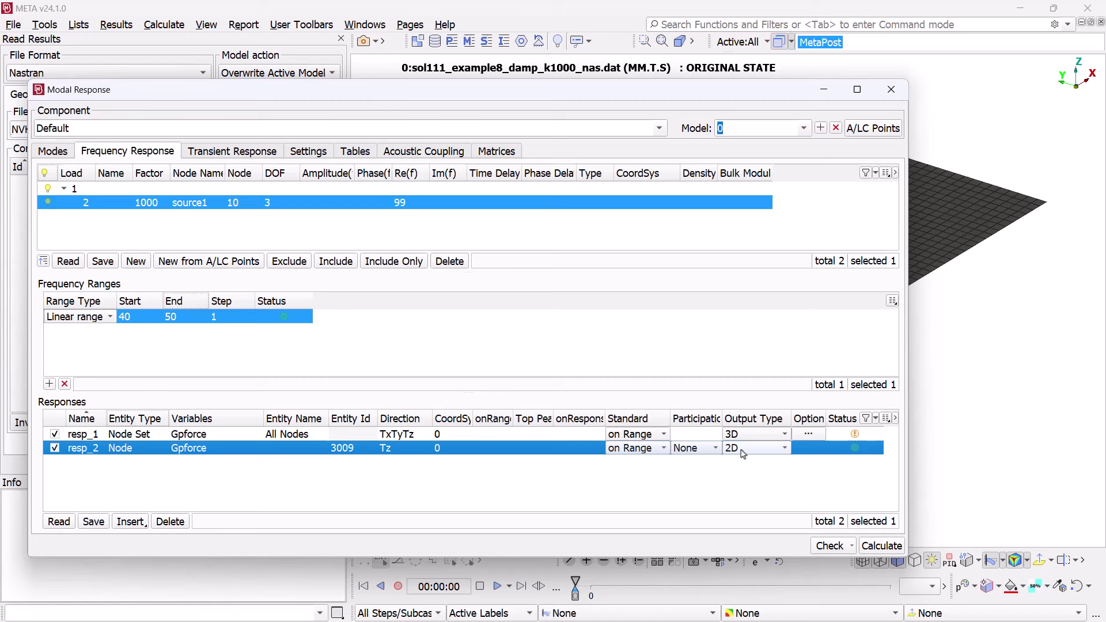
left_click(882, 549)
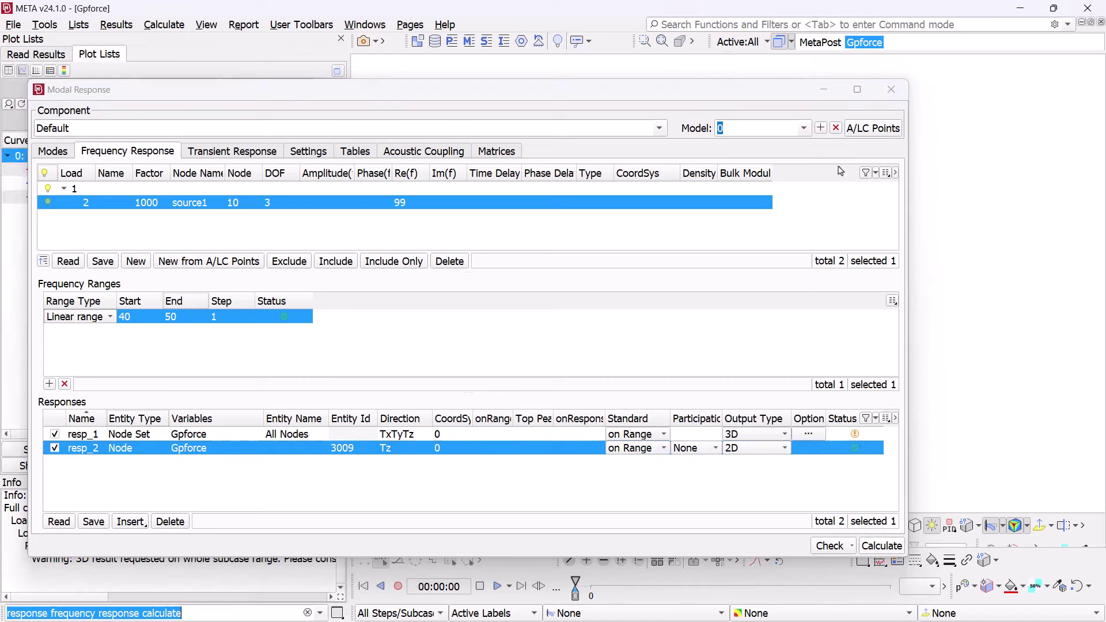
left_click(823, 92)
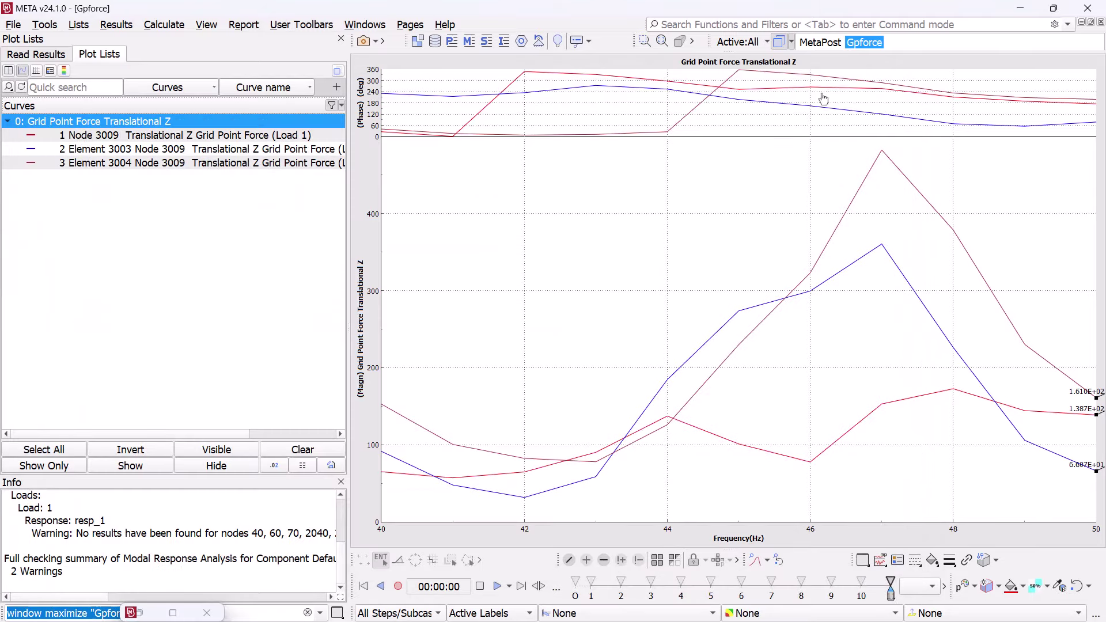
- Highlight the grid point force curves of node 3009, element 3003 and element 3004 one after another
left_click(205, 136)
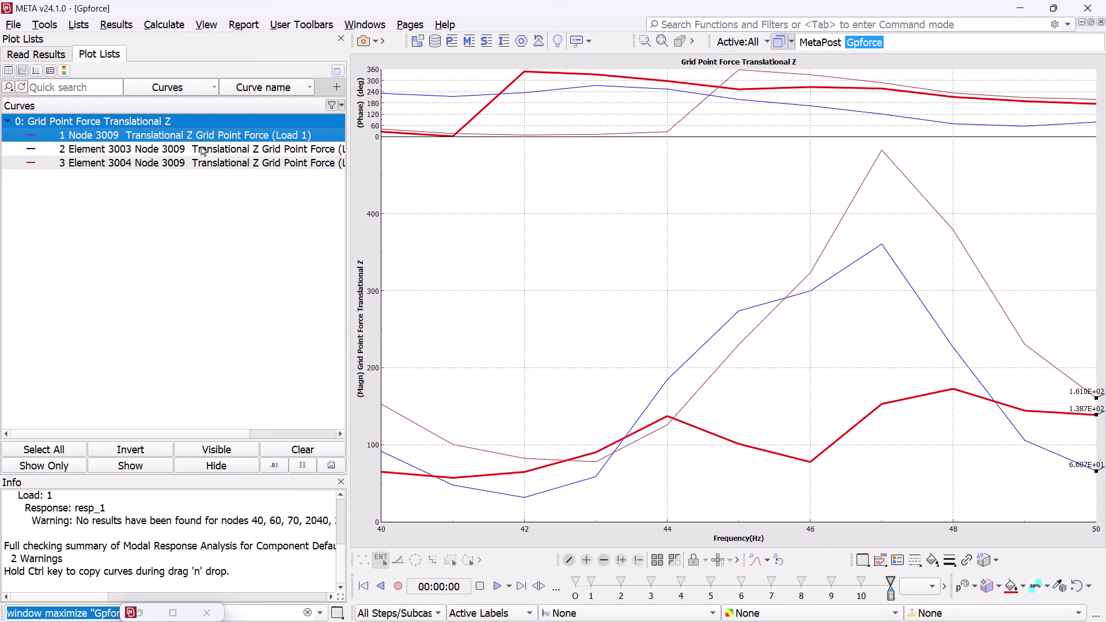
left_click(204, 150)
left_click(205, 163)
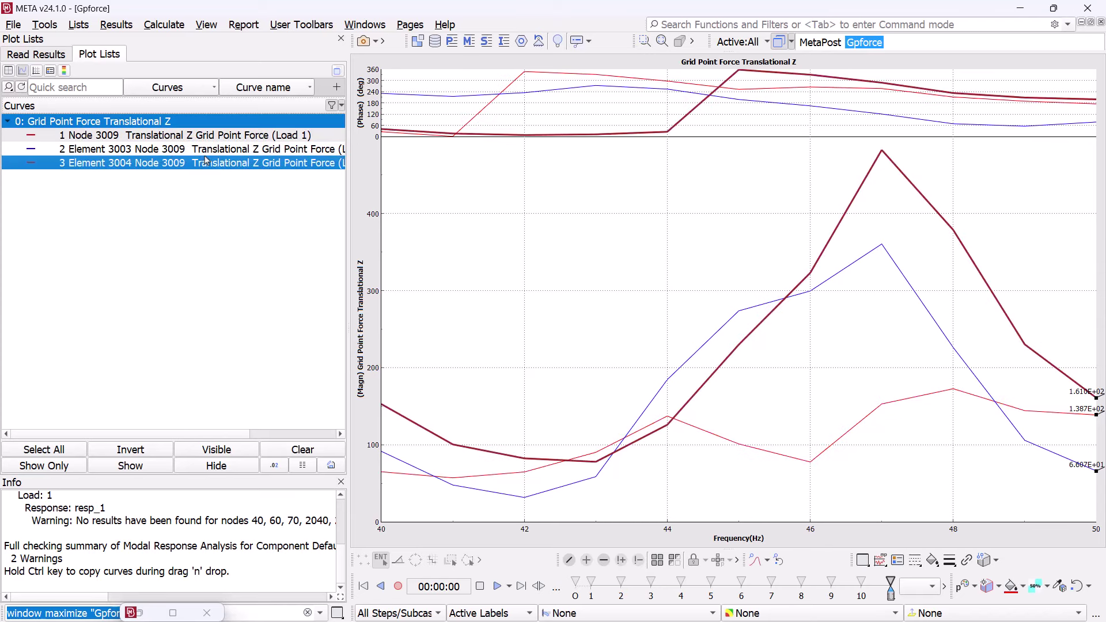
- Return to the MetaPost model window and display the Grid Point Force, Translational Y, Magnitude result as the contour
key("ctrl+Tab")
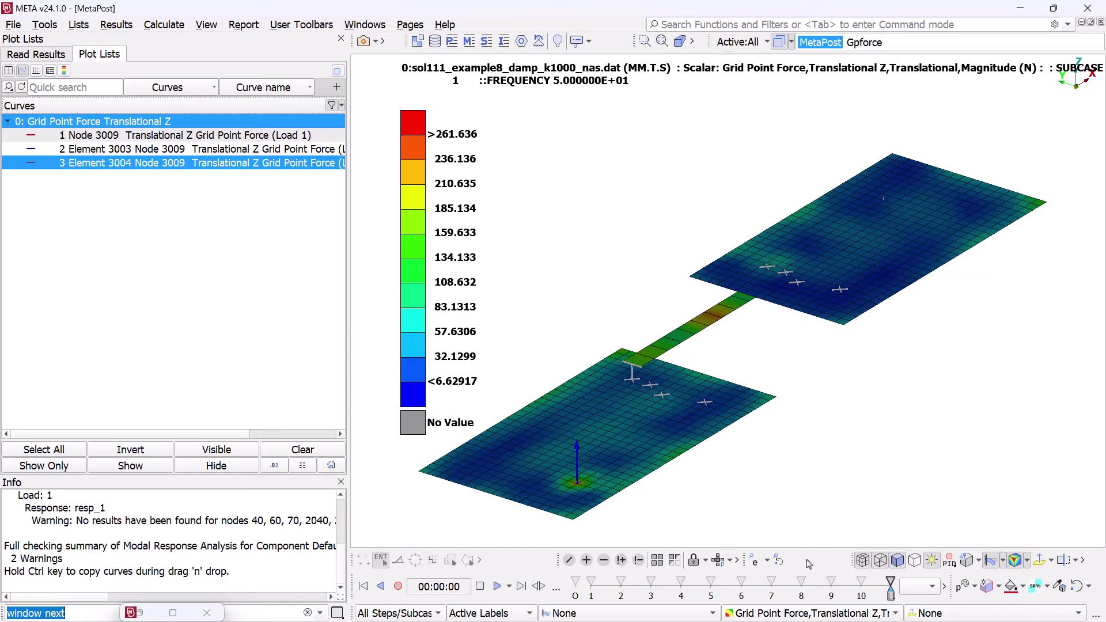
left_click(874, 614)
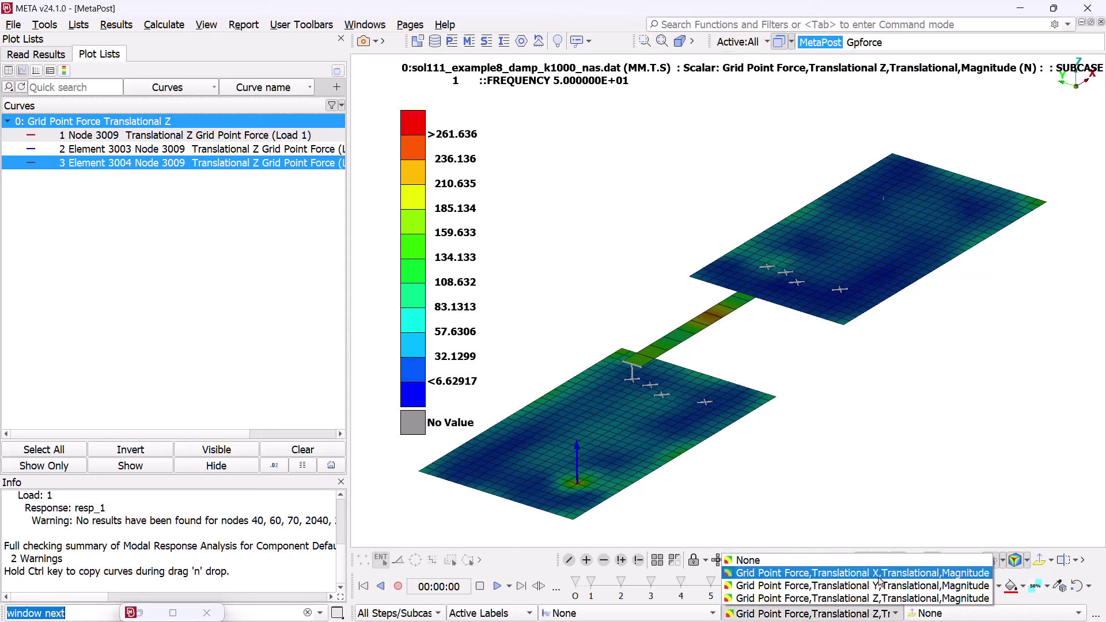
left_click(881, 586)
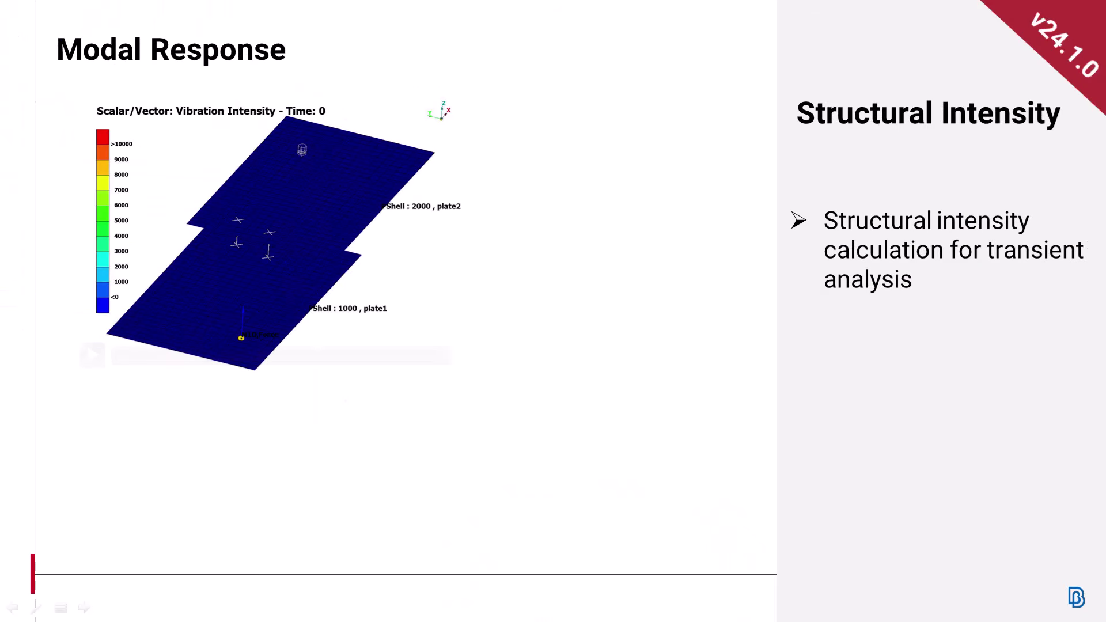
left_click(92, 355)
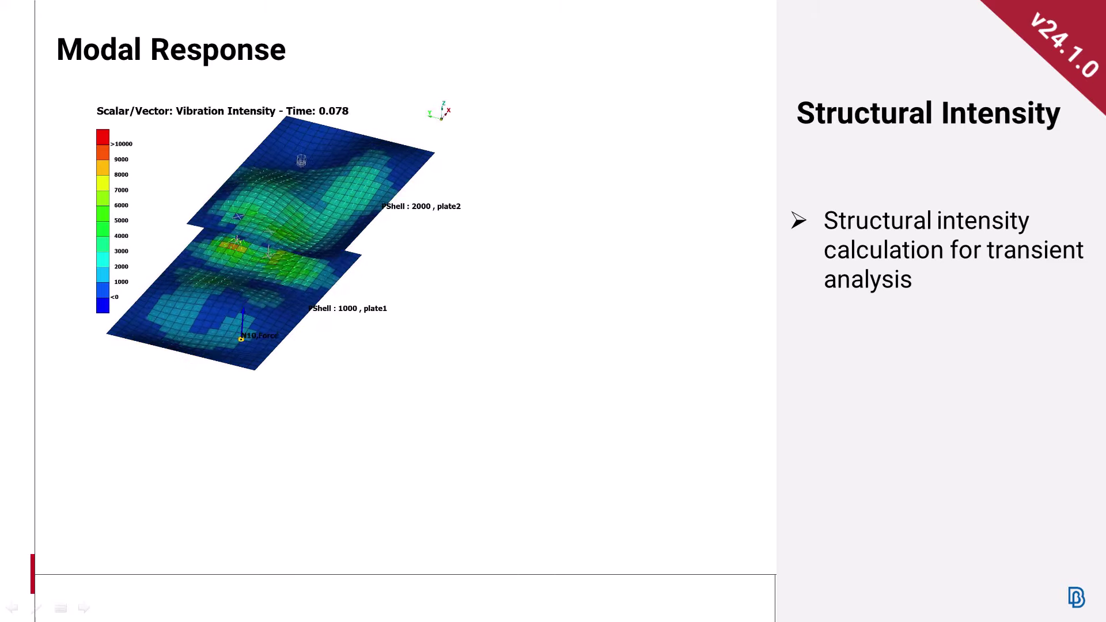
key("Right")
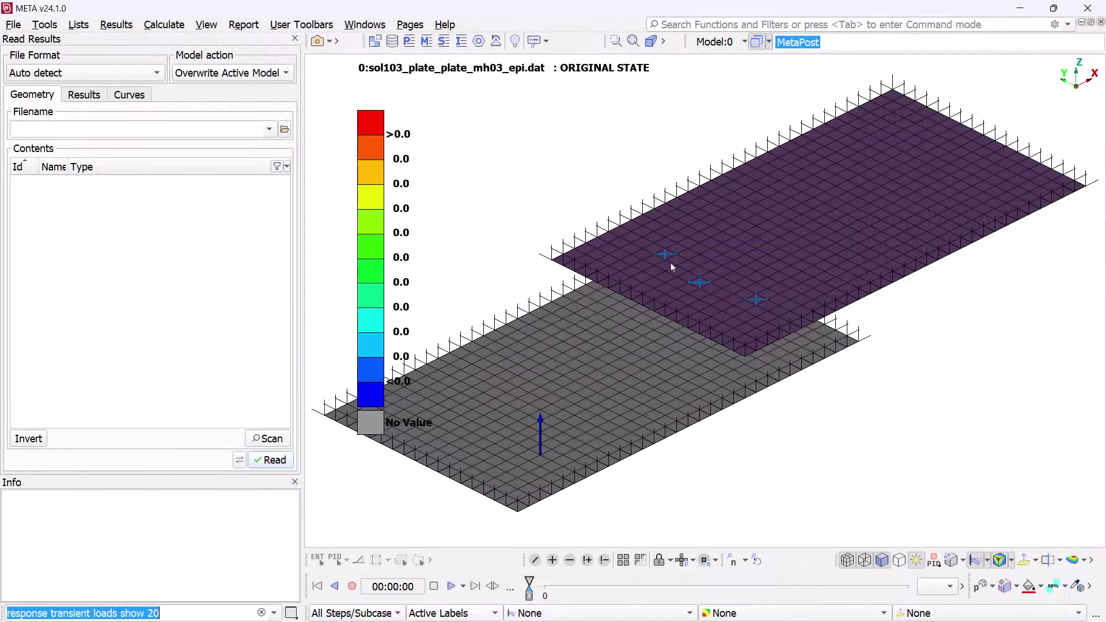
- Open the Modal Response tool for sol103_plate_plate_mh03_epi.dat and examine the transient force on node 10 and the response time settings
left_click_drag(672, 260, 659, 279, "ctrl")
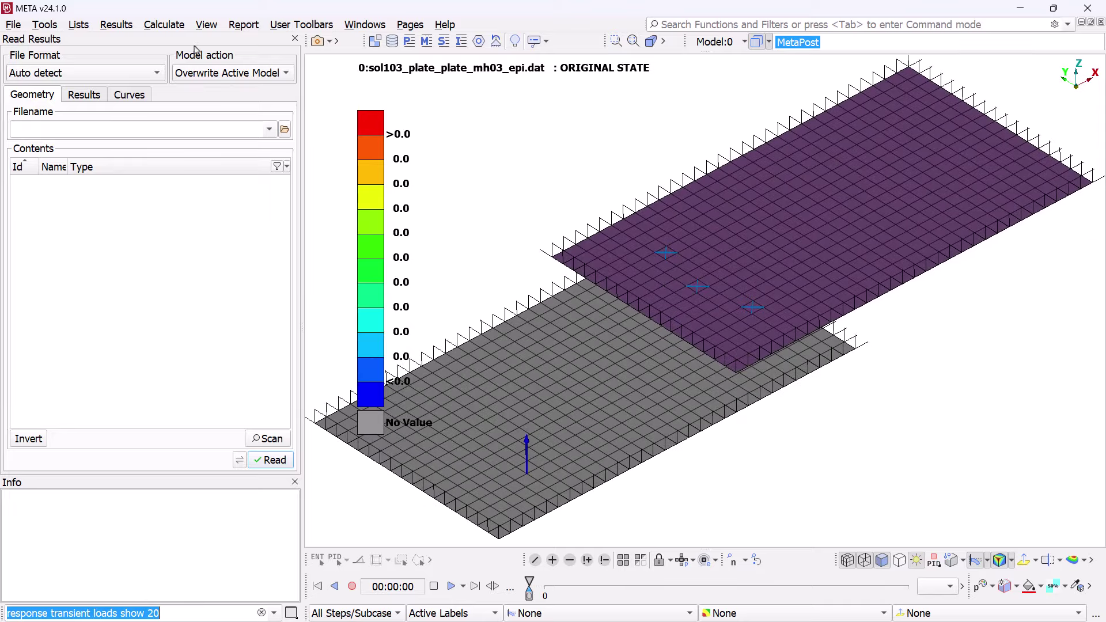
left_click(166, 25)
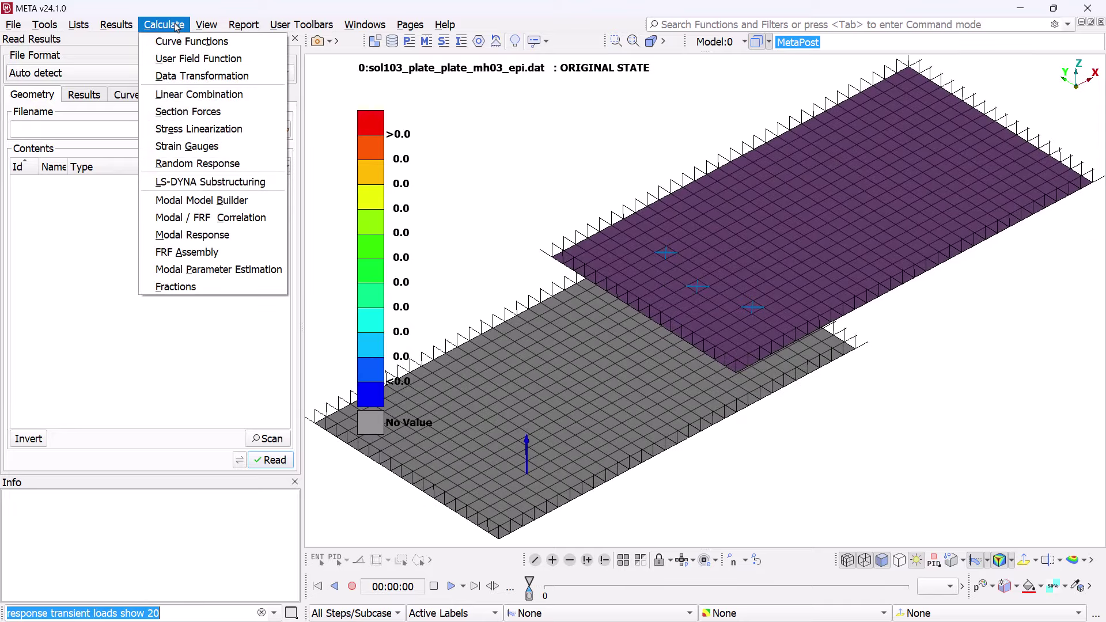
left_click(212, 235)
left_click(256, 209)
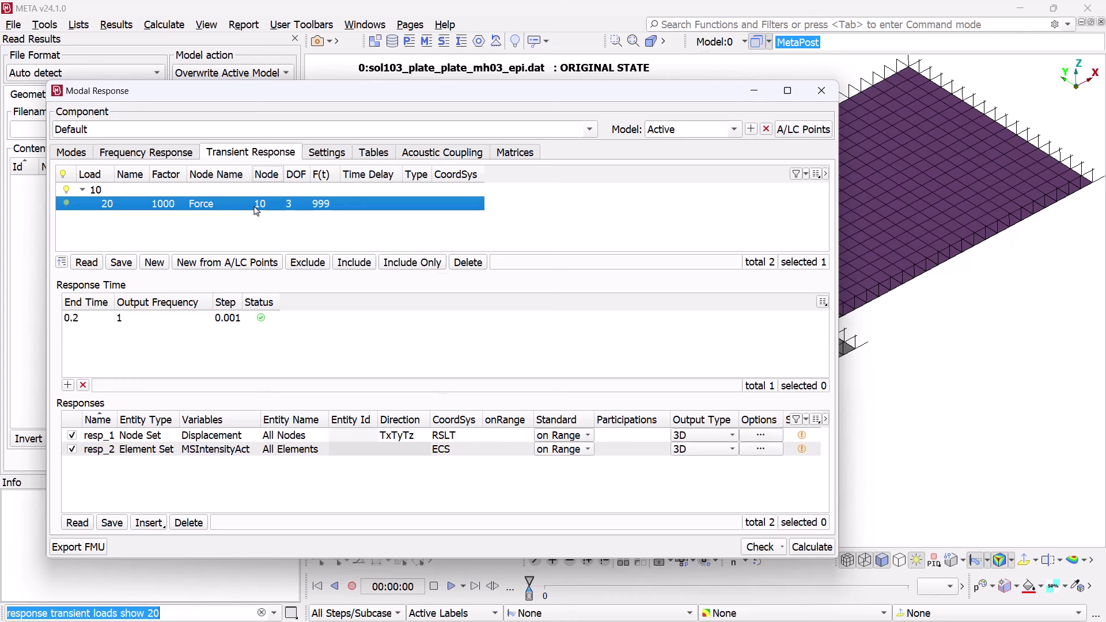
left_click(147, 323)
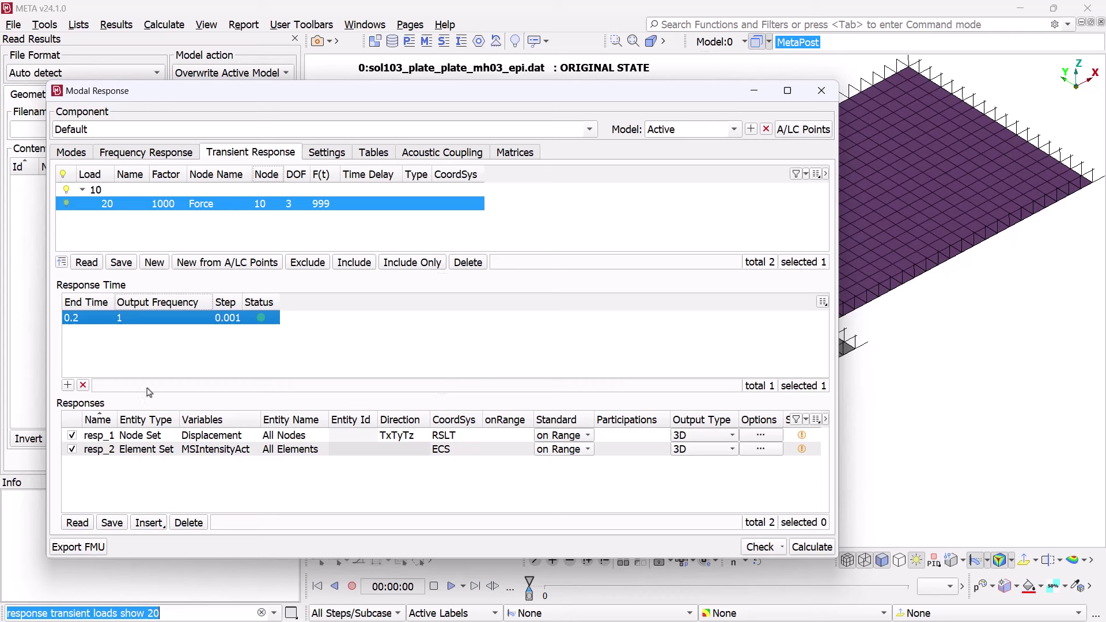
- Inspect the nodal variable options of the all-nodes displacement response, and the MSIntensityAct response on all elements
left_click(250, 441)
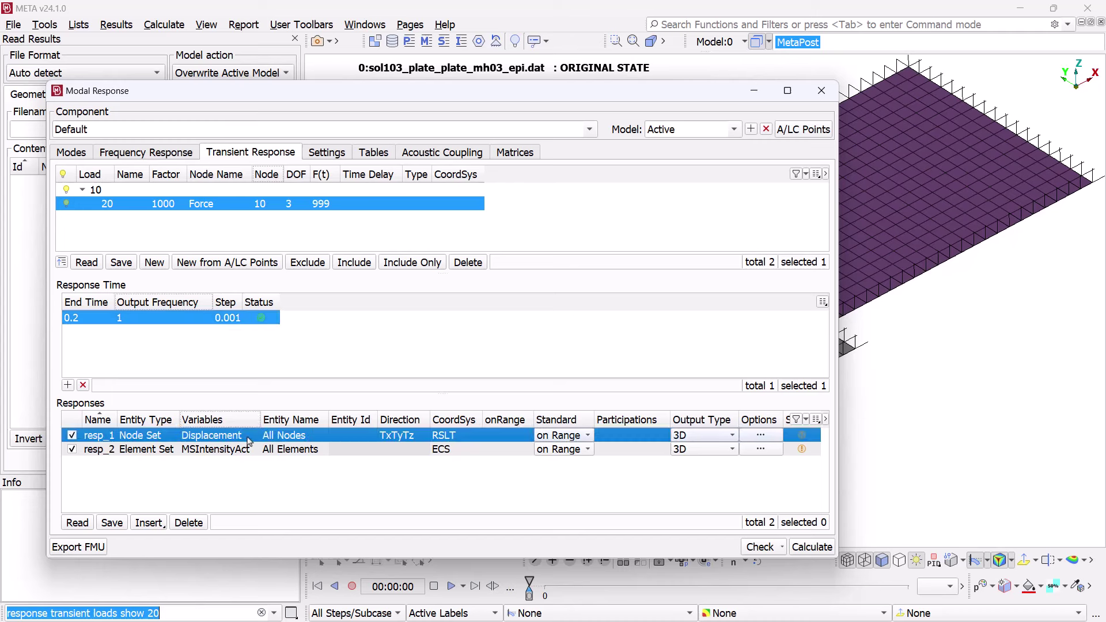
right_click(250, 442)
mouse_move(283, 445)
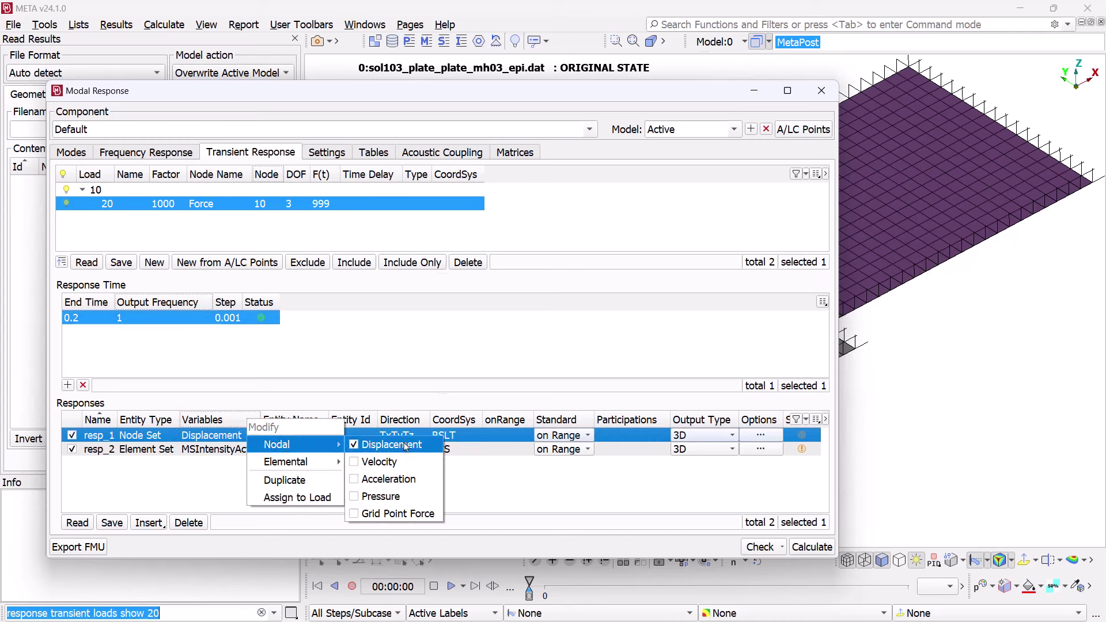
left_click(242, 455)
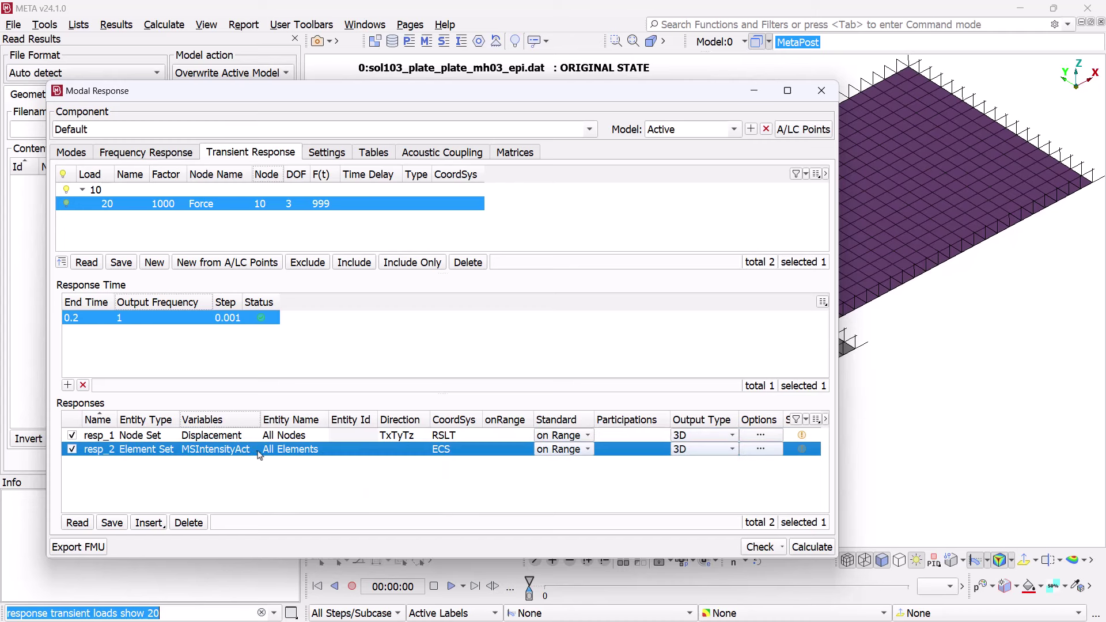
- Check that the active Mechanical and Sound Intensity is requested for the element response, and calculate the transient responses
right_click(259, 456)
mouse_move(294, 458)
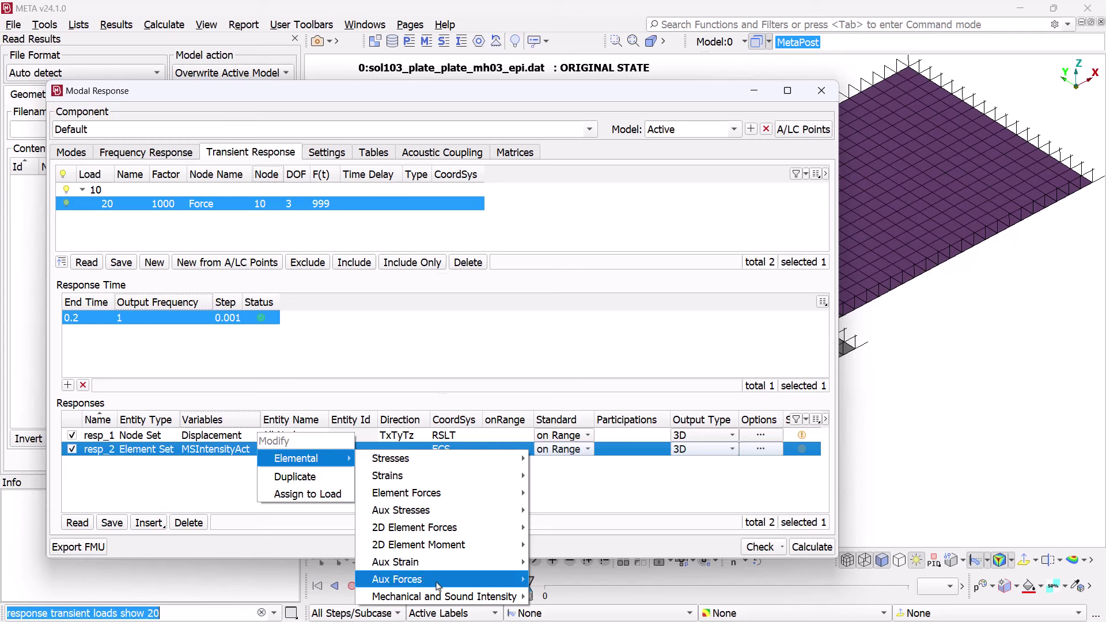
mouse_move(455, 597)
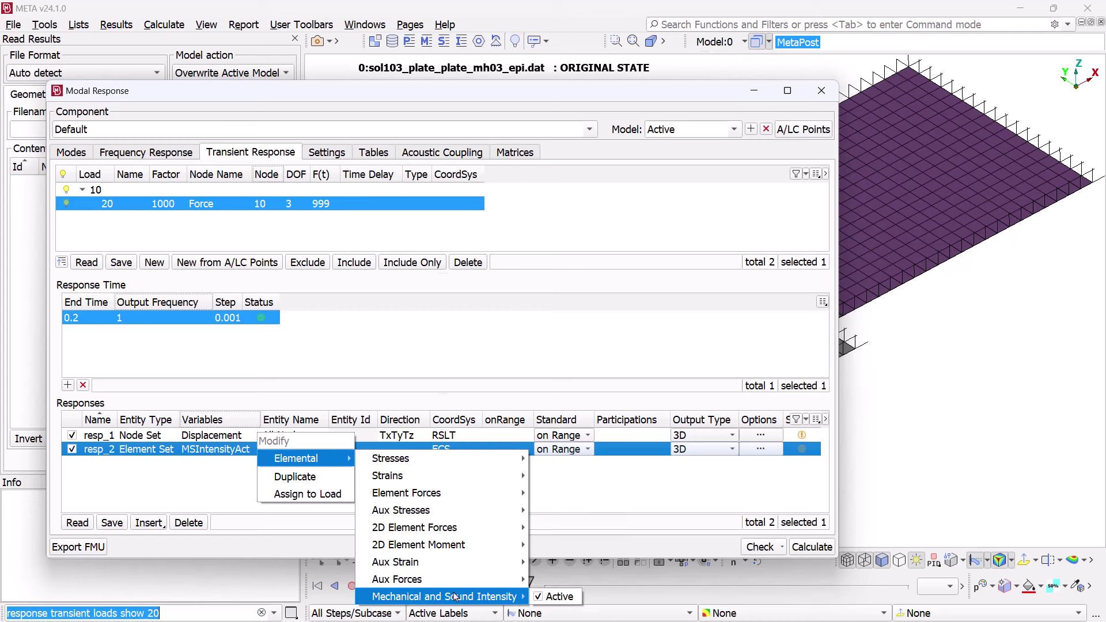
left_click(706, 546)
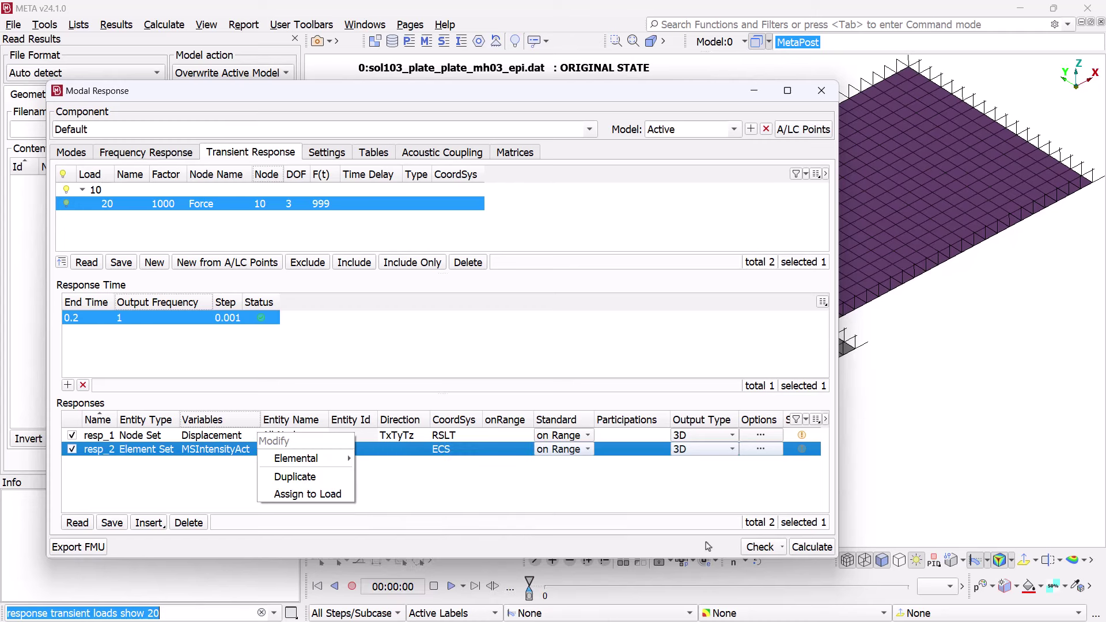
left_click(811, 548)
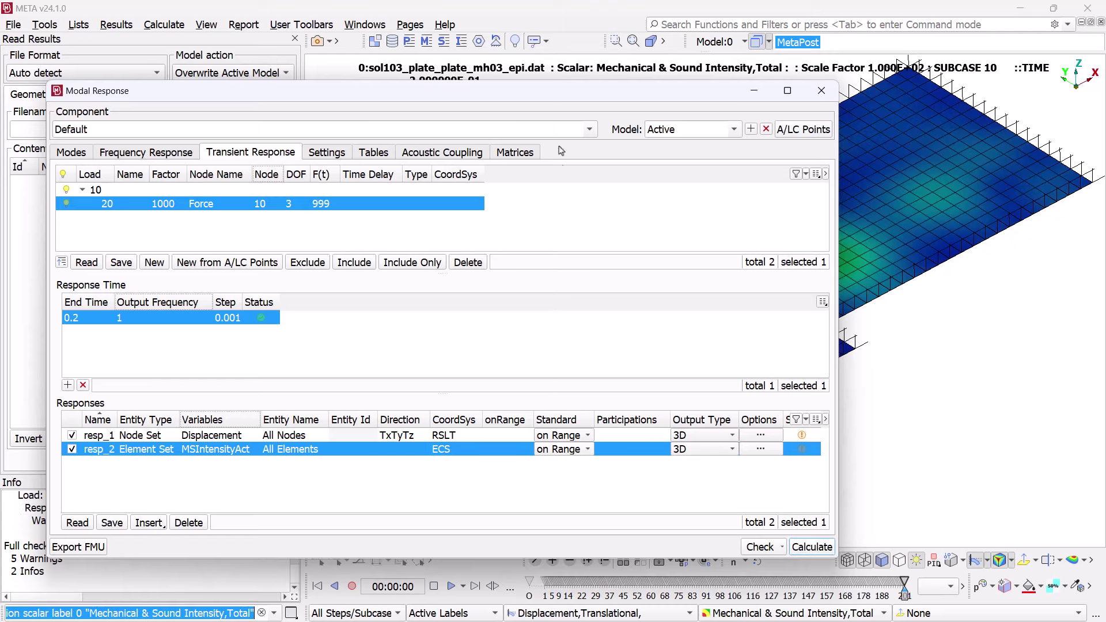
- Collapse the Modal Response window and animate the Mechanical & Sound Intensity contour over the time states
right_click(571, 93)
left_click(544, 588)
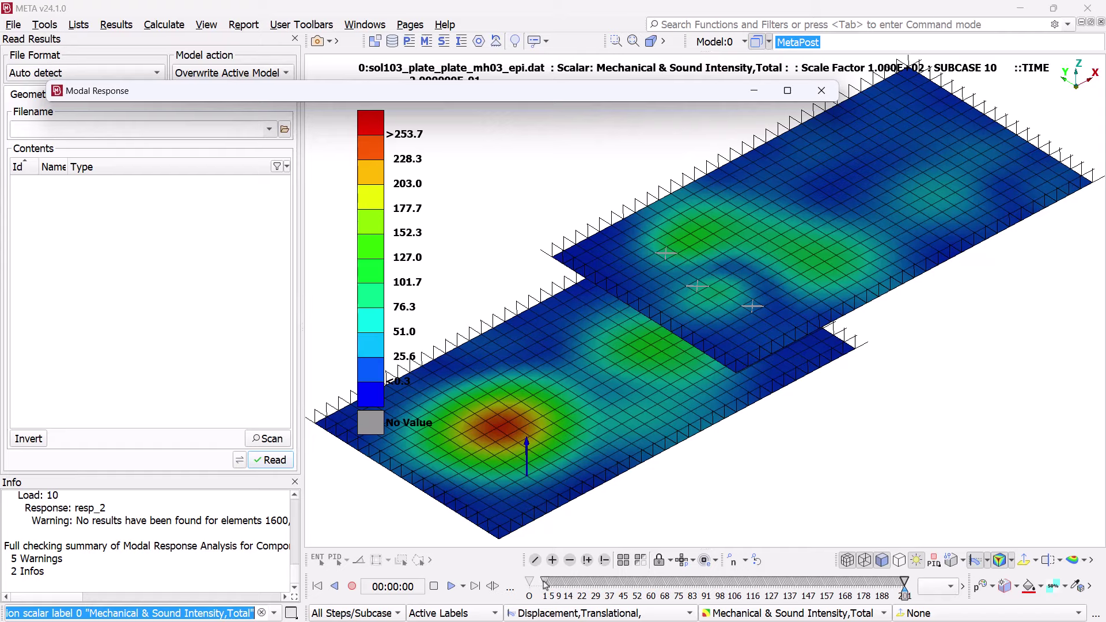
left_click(452, 586)
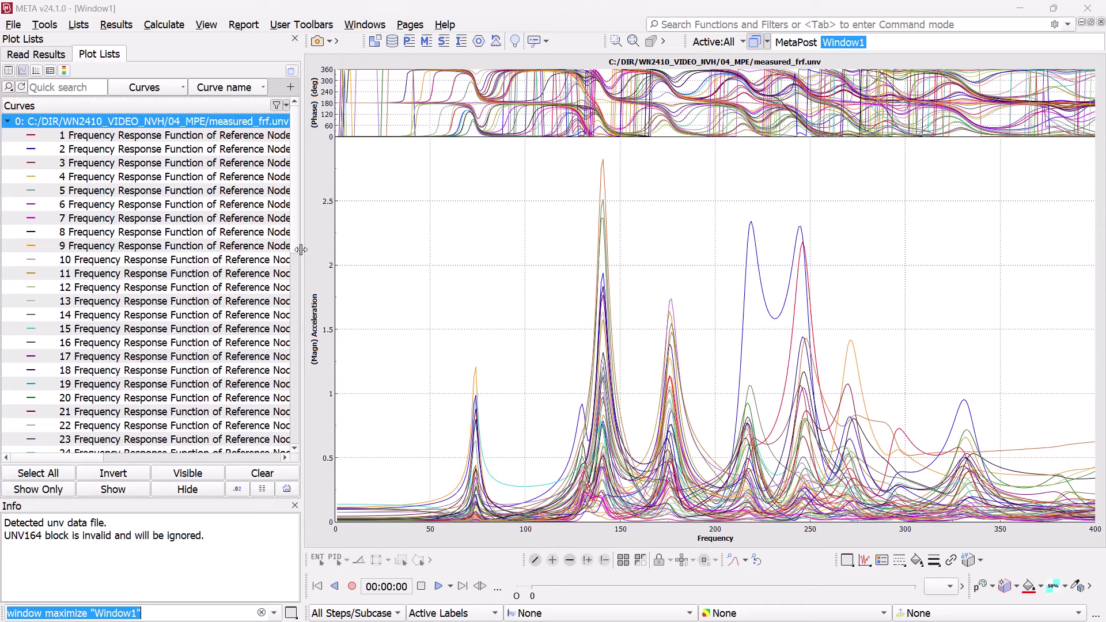
- Create Modal Parameter Estimation analysis Analysis 1 with the Poly-reference LSCF method and add all FRF curves of Window1 to it
scroll(299, 253, "down", 9)
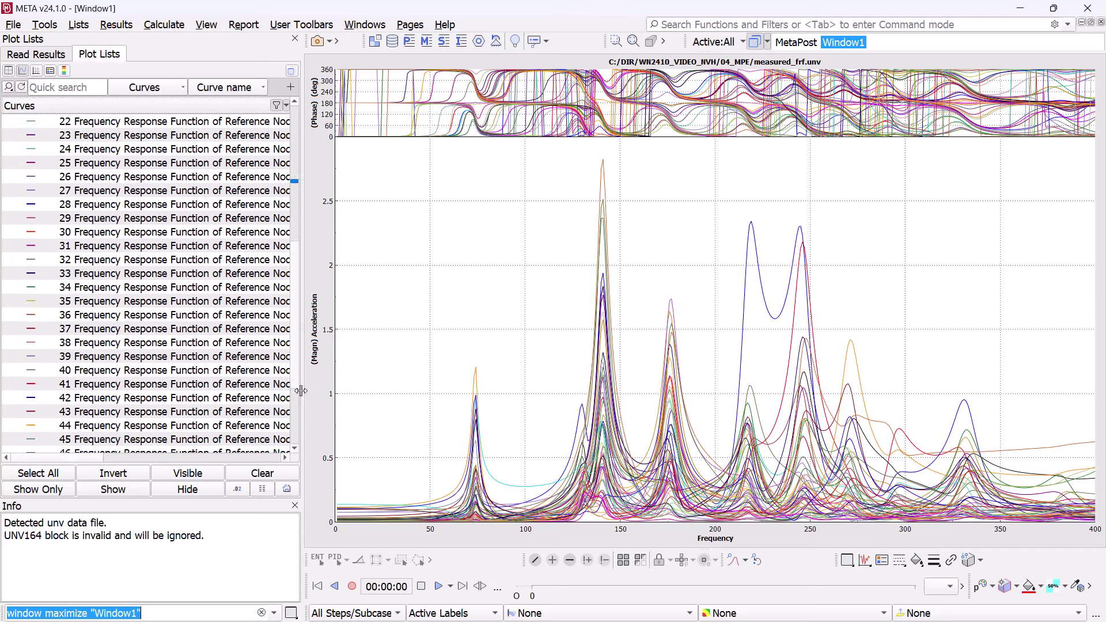
scroll(301, 428, "down", 1)
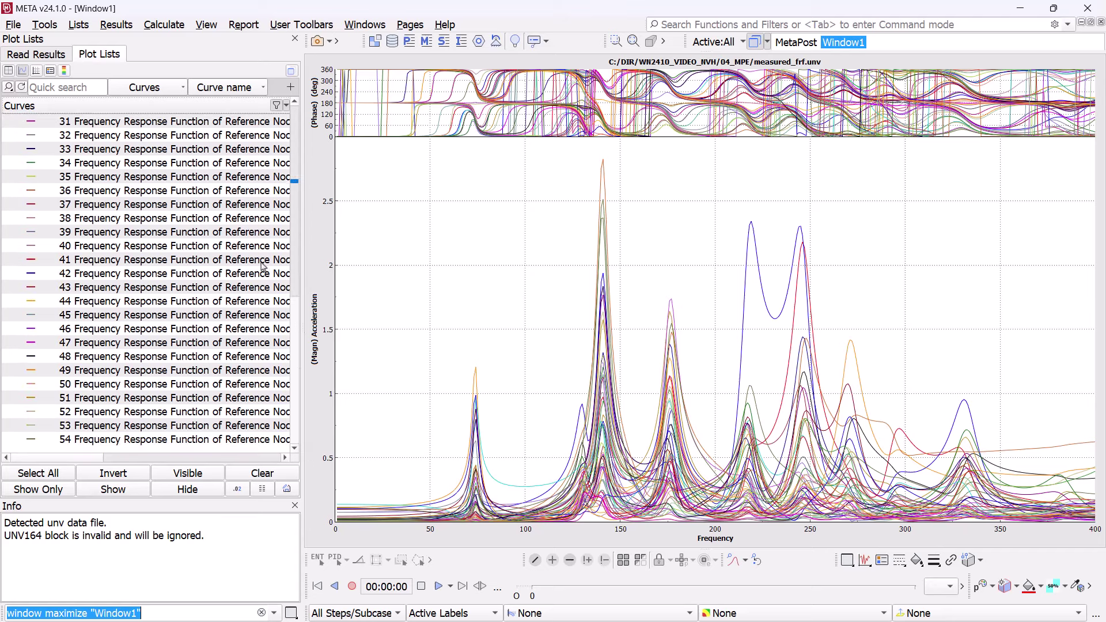
left_click(164, 24)
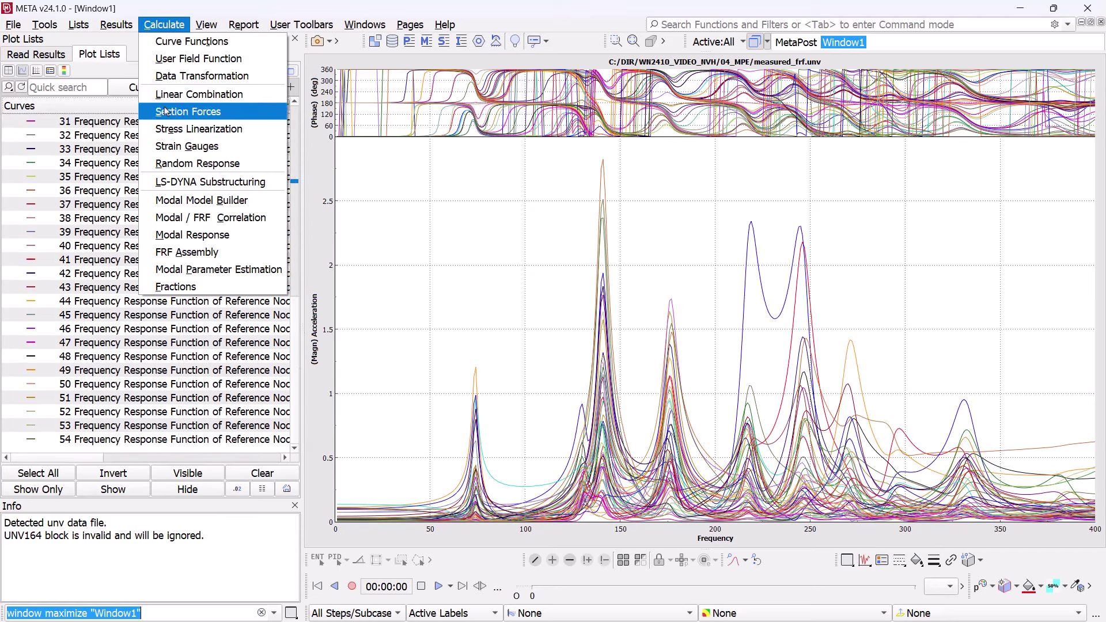
left_click(185, 270)
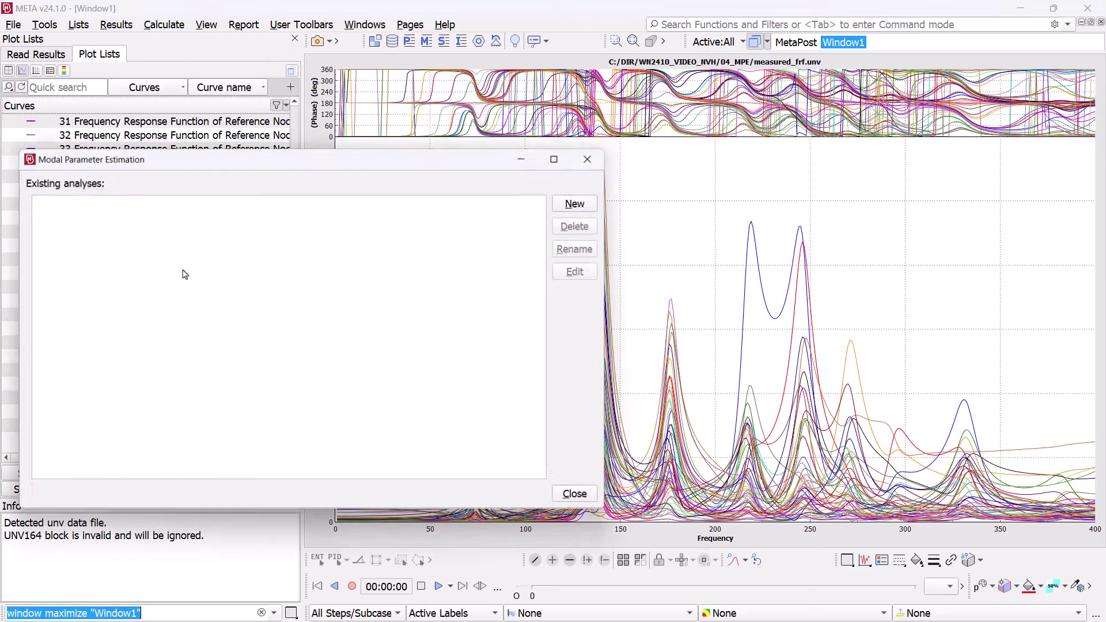
left_click(576, 207)
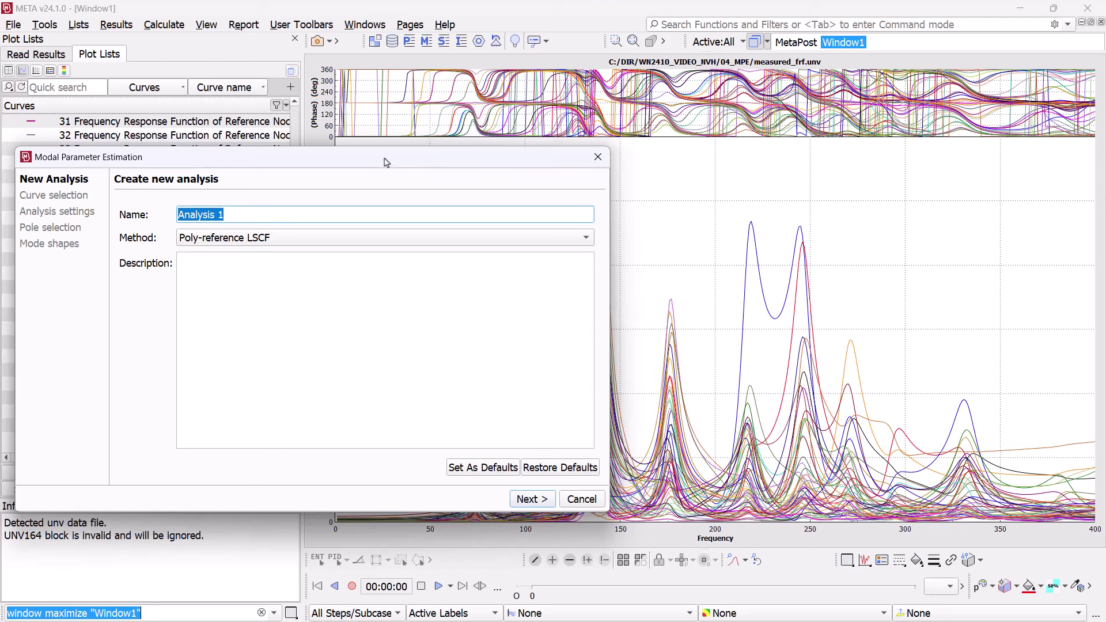
left_click(536, 499)
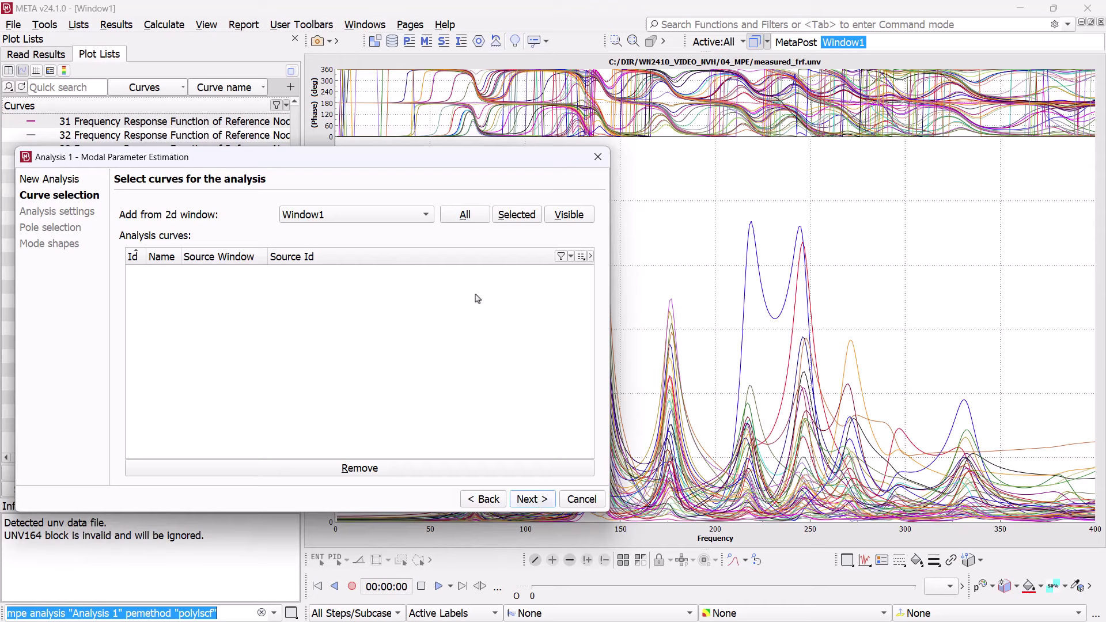
left_click(461, 224)
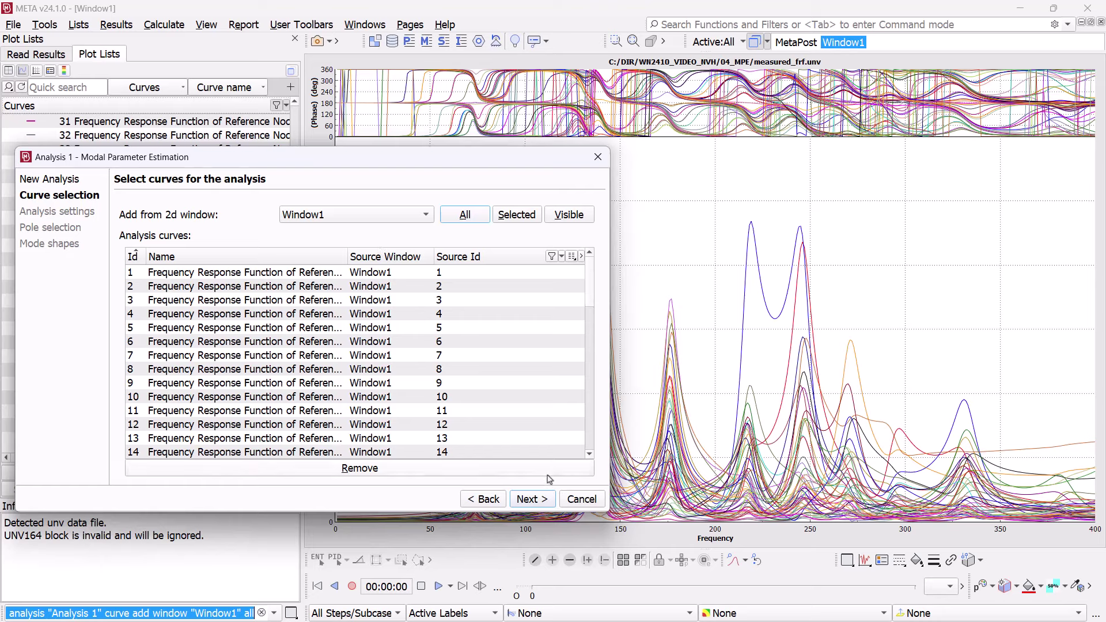
left_click(531, 500)
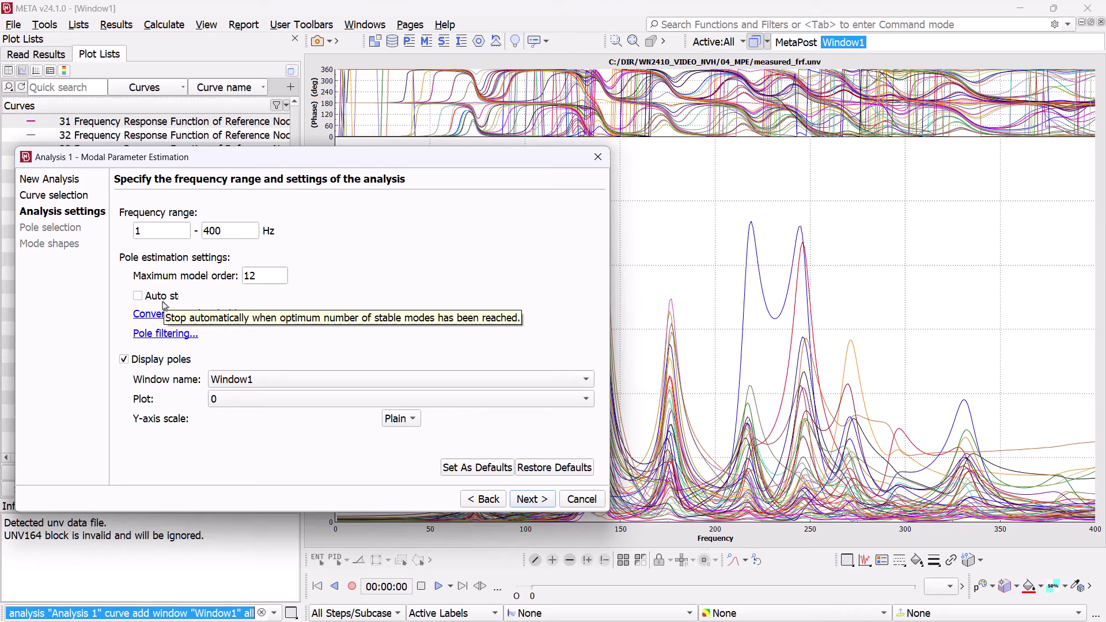
- Estimate the poles with a maximum model order of 50 and move the Pole Classification Chart legend further into the plot
left_click(262, 275)
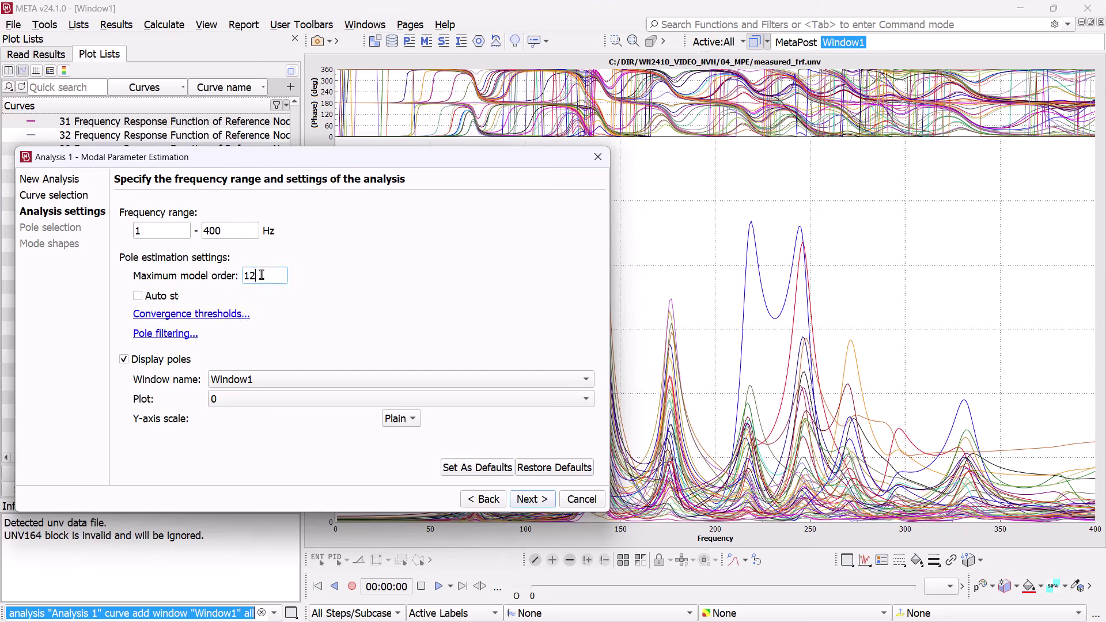
left_click_drag(262, 275, 240, 277)
type("50")
left_click(525, 500)
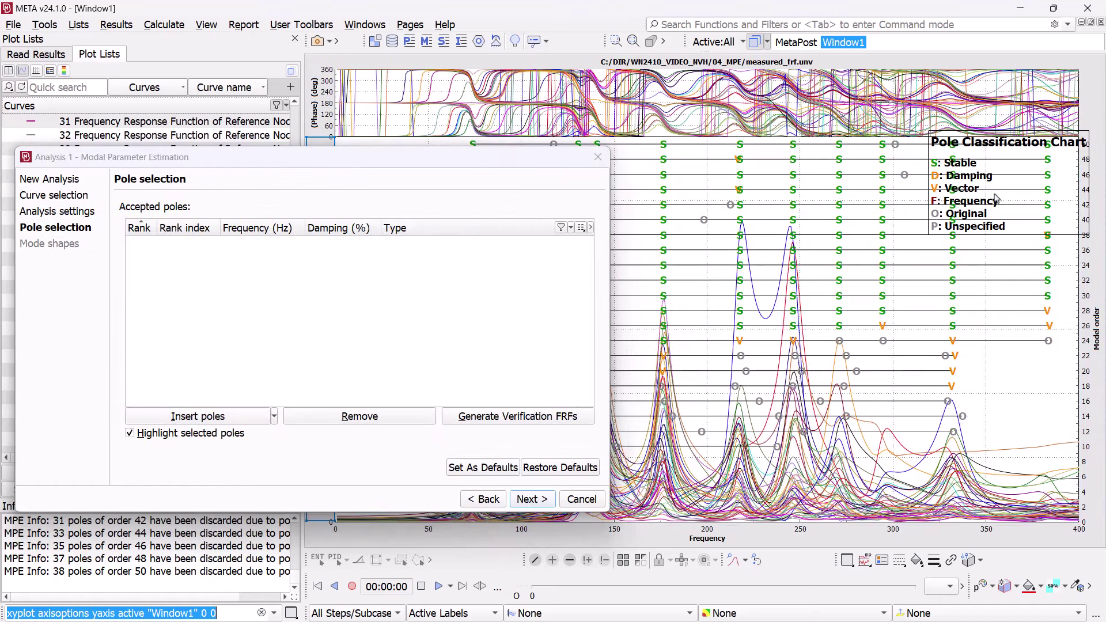
left_click_drag(992, 198, 965, 230)
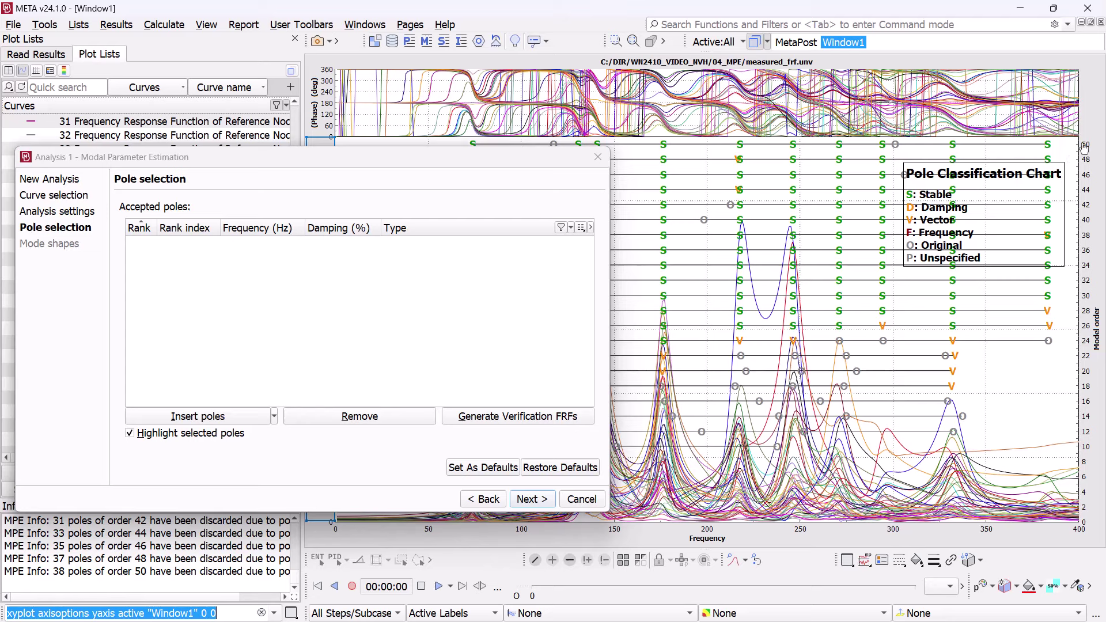
- Re-estimate the poles with Auto stop and Display poles enabled, and calculate the mode shapes from the accepted stable poles
left_click(489, 500)
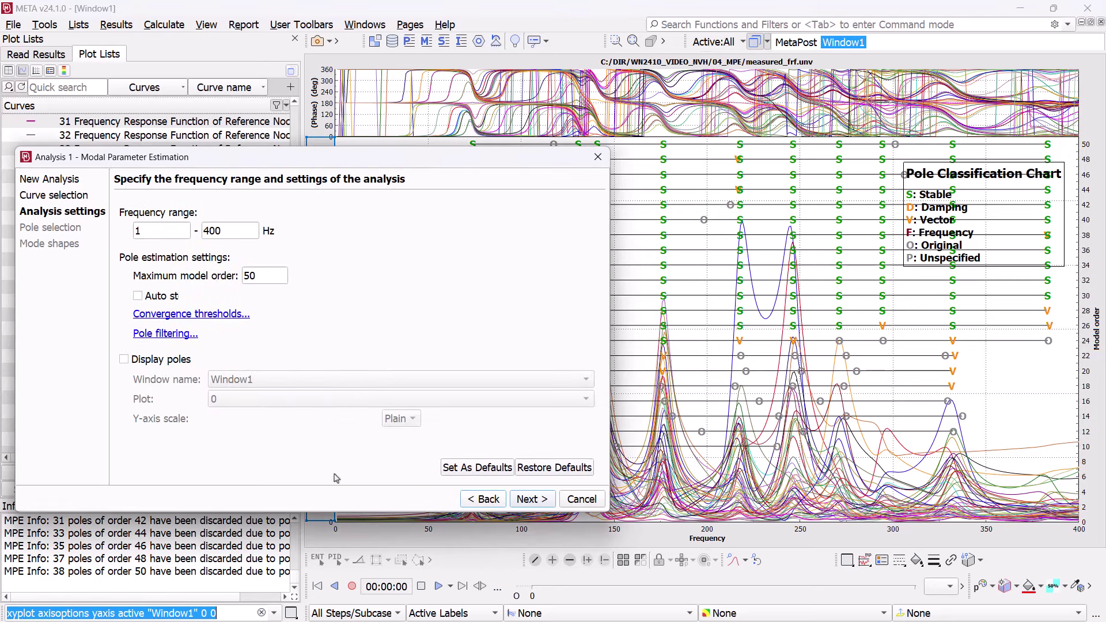
left_click(170, 297)
left_click(147, 364)
left_click(531, 500)
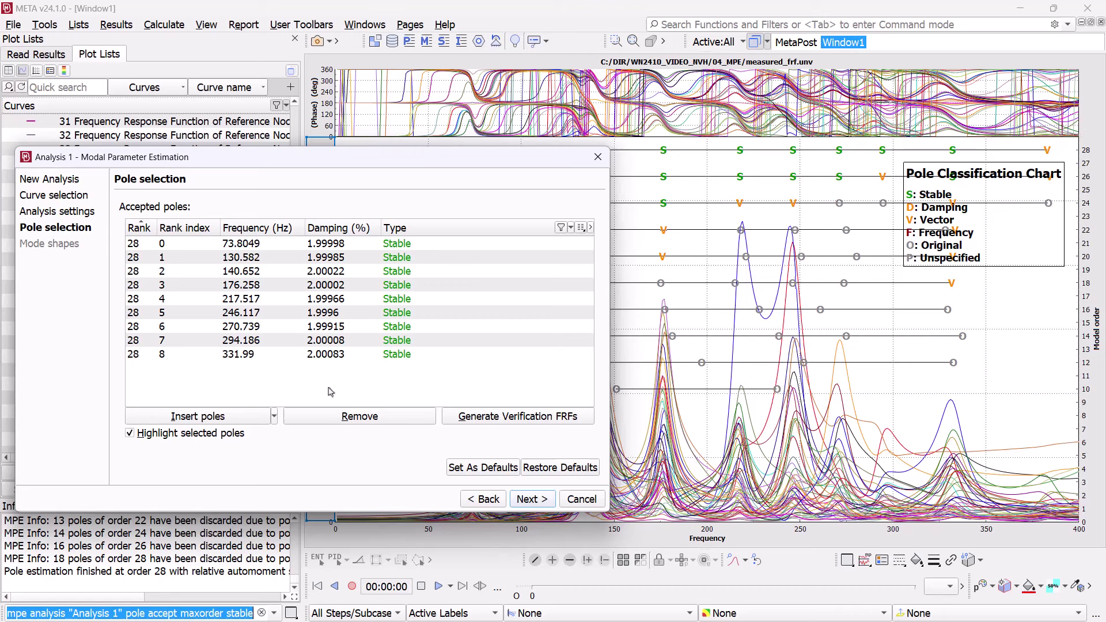
left_click(534, 500)
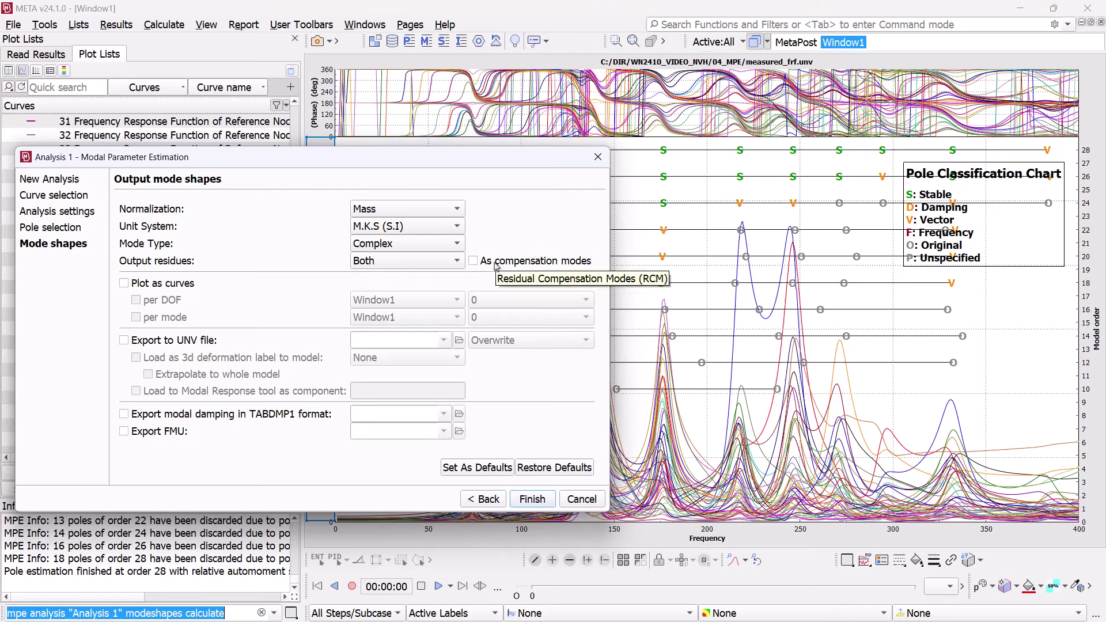
- Export the mode shapes to the UNV file wo_comp_modes with Output residues kept at Both
left_click(449, 269)
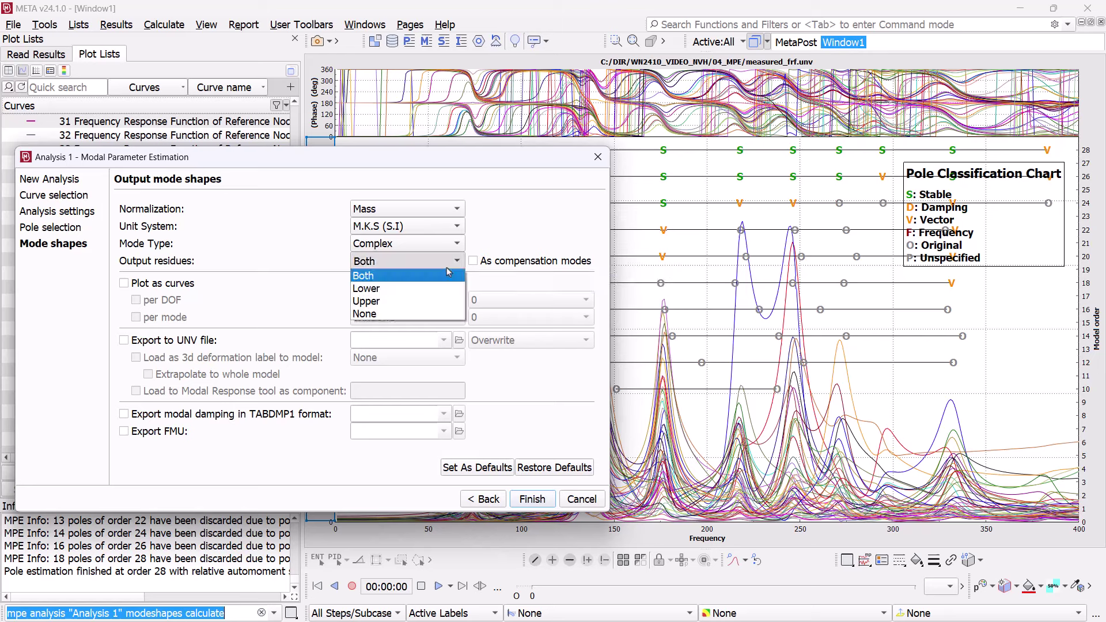
left_click(449, 266)
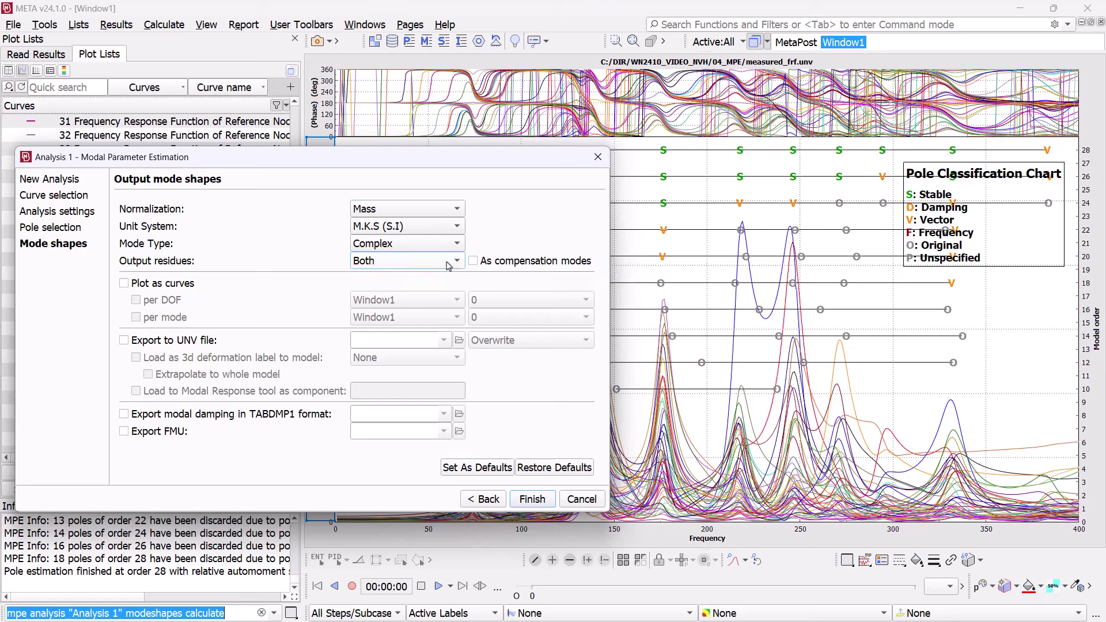
left_click(187, 343)
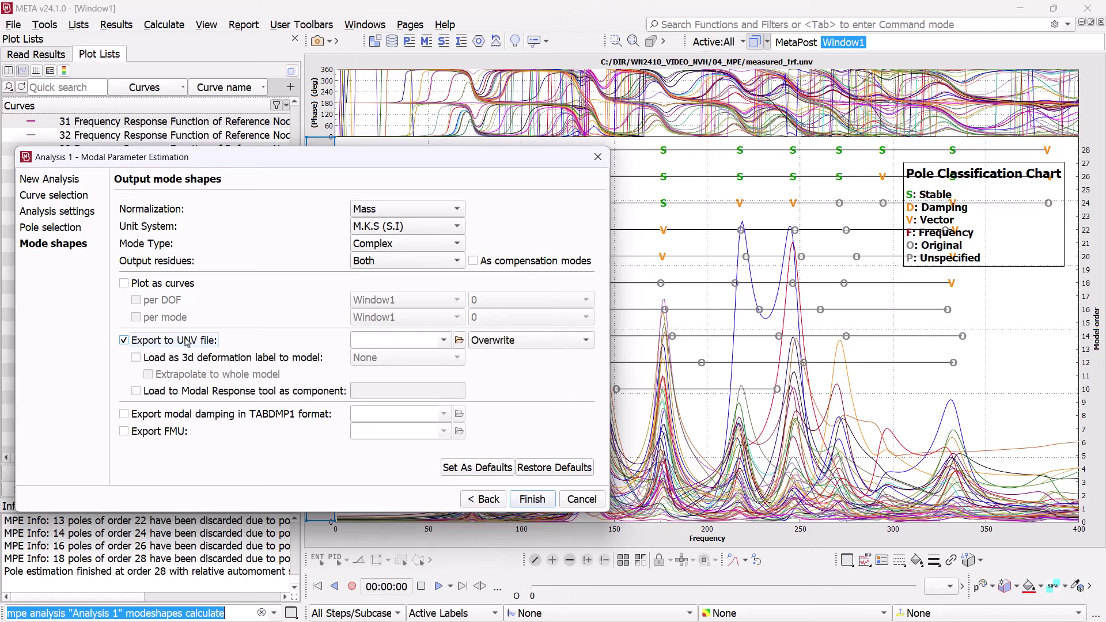
left_click(370, 340)
type("wo_cm")
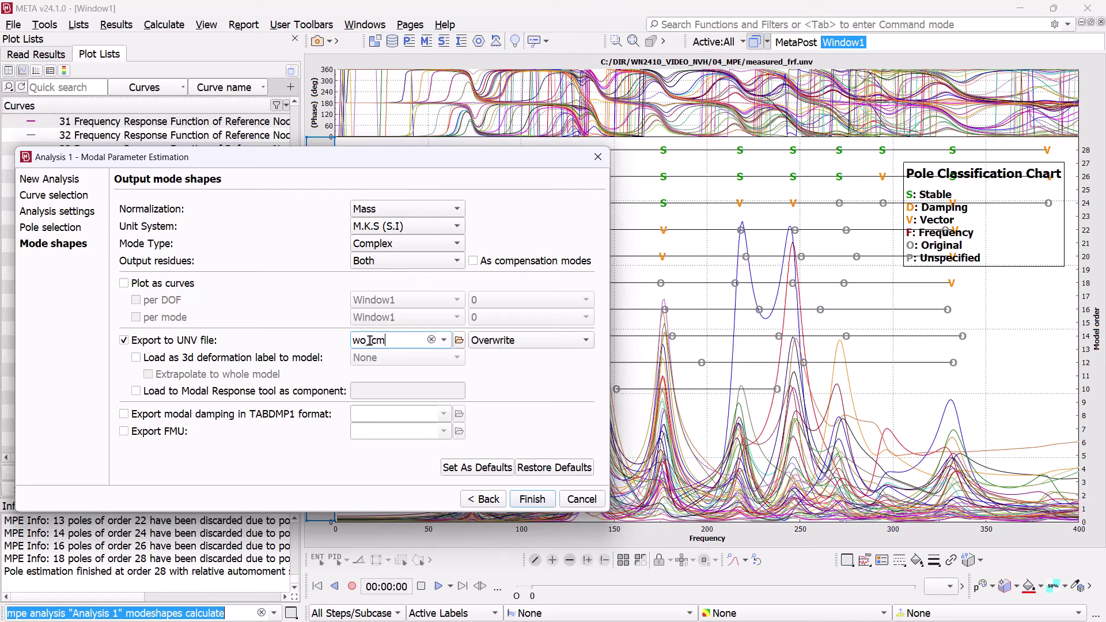
key("BackSpace")
type("omp_modes")
left_click(530, 501)
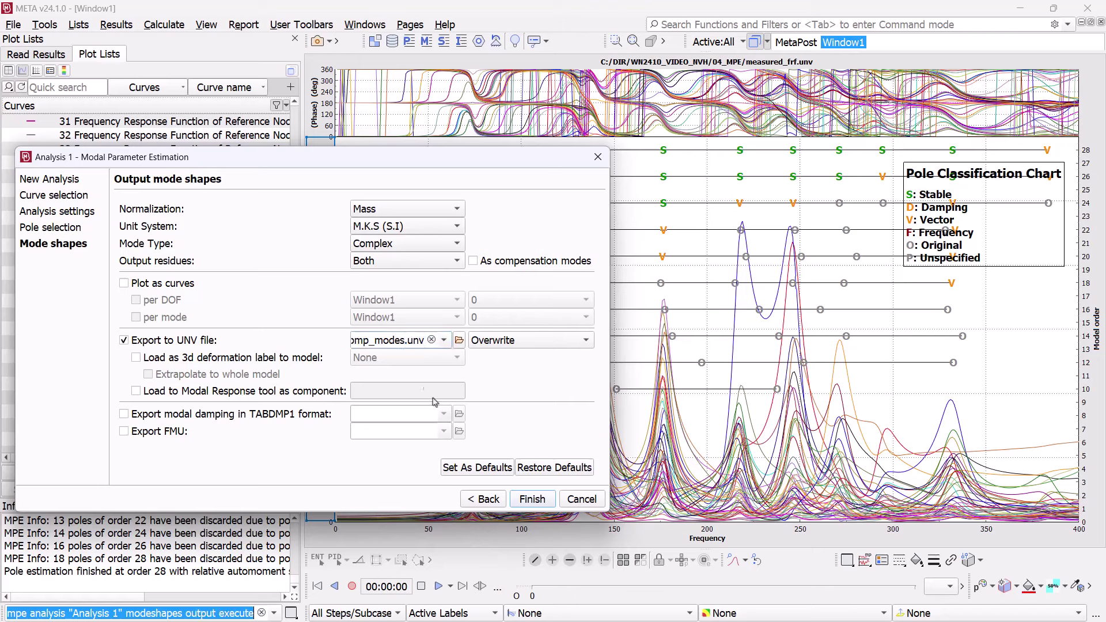
- Export the mode shapes with the residues as compensation modes to the UNV file w_comp_modes
left_click(473, 261)
left_click(403, 341)
left_click(532, 504)
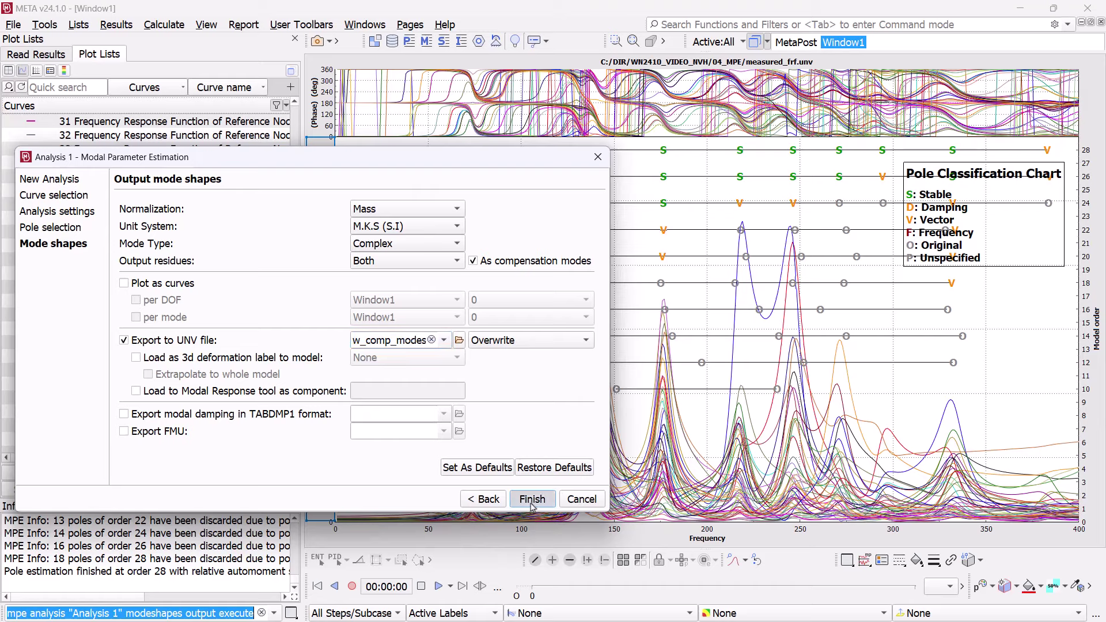
- Load wo_comp_modes.unv as modal results in the Modal Response tool and examine its list of modes up to the last one
left_click(165, 25)
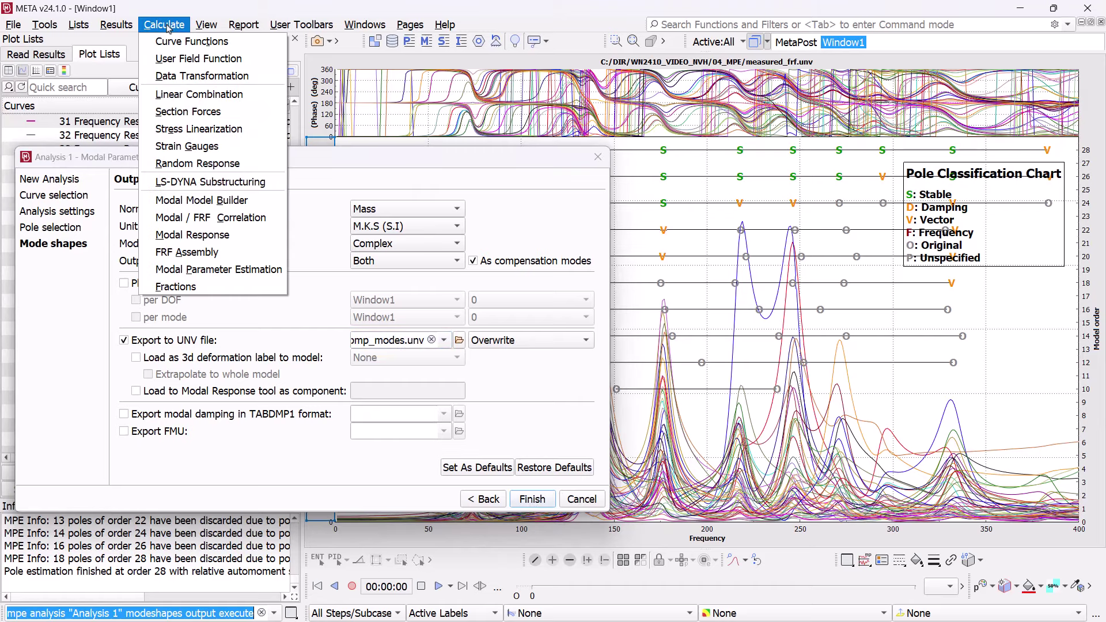
left_click(192, 234)
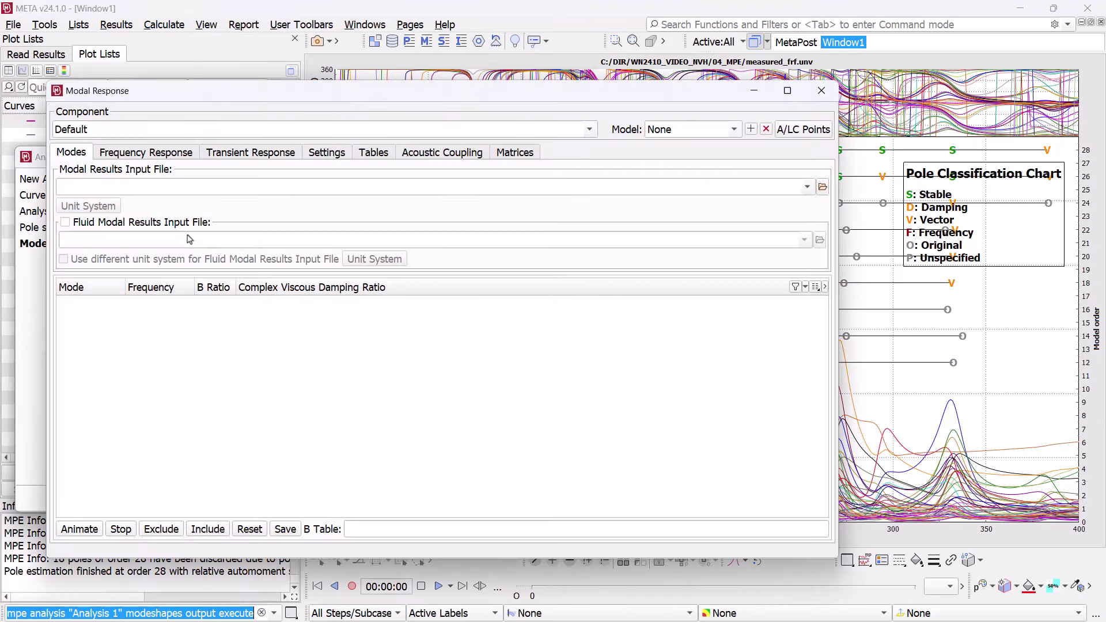
left_click(822, 188)
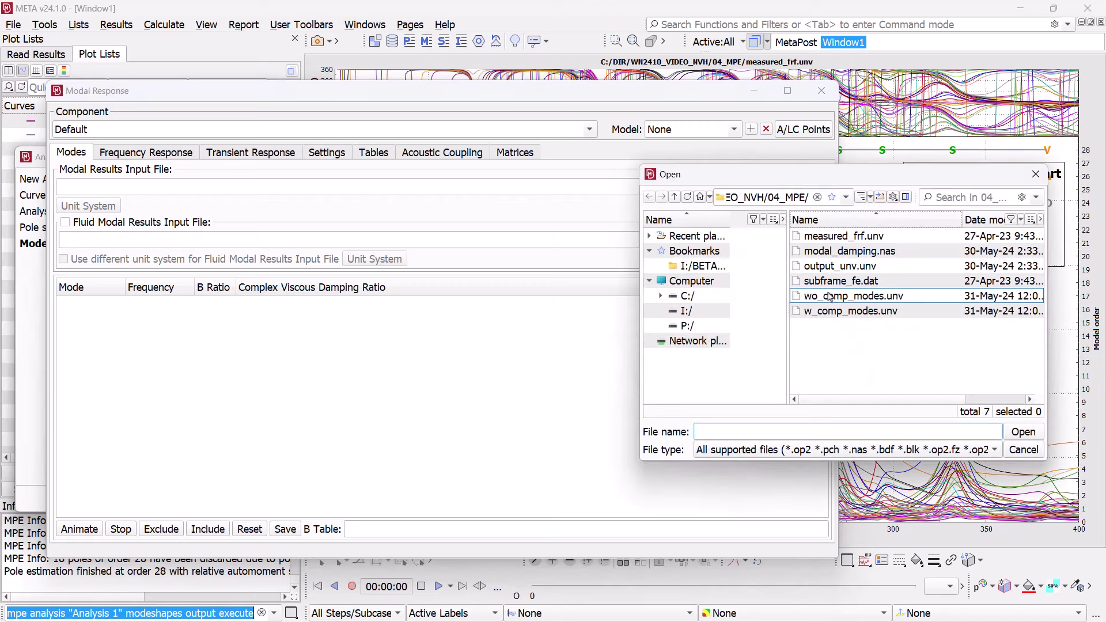
left_click(832, 299)
double_click(831, 298)
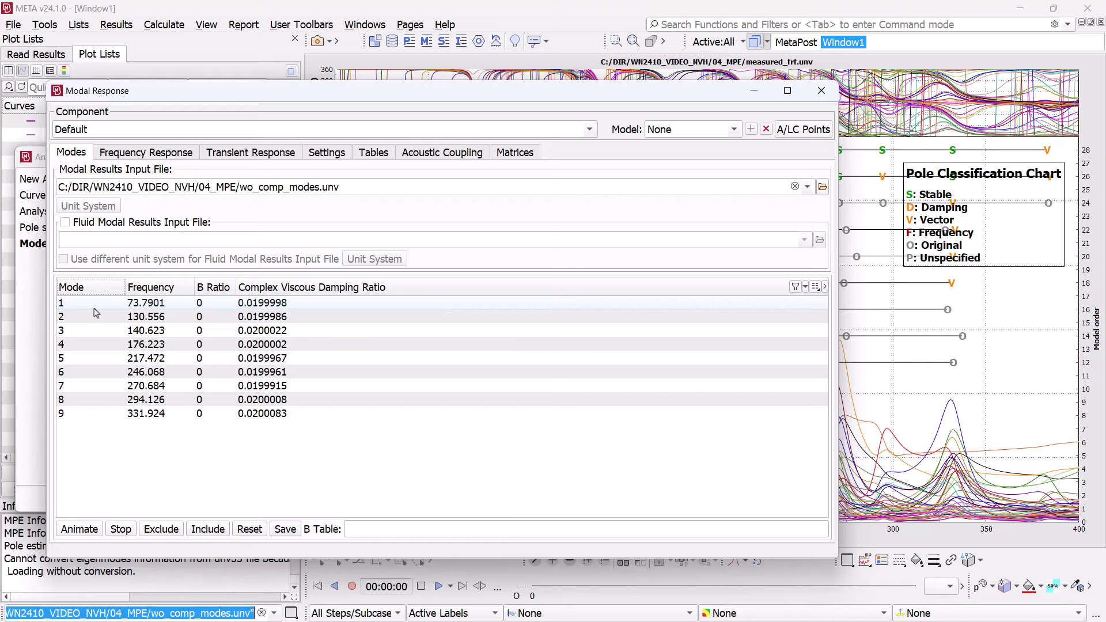
left_click(73, 414)
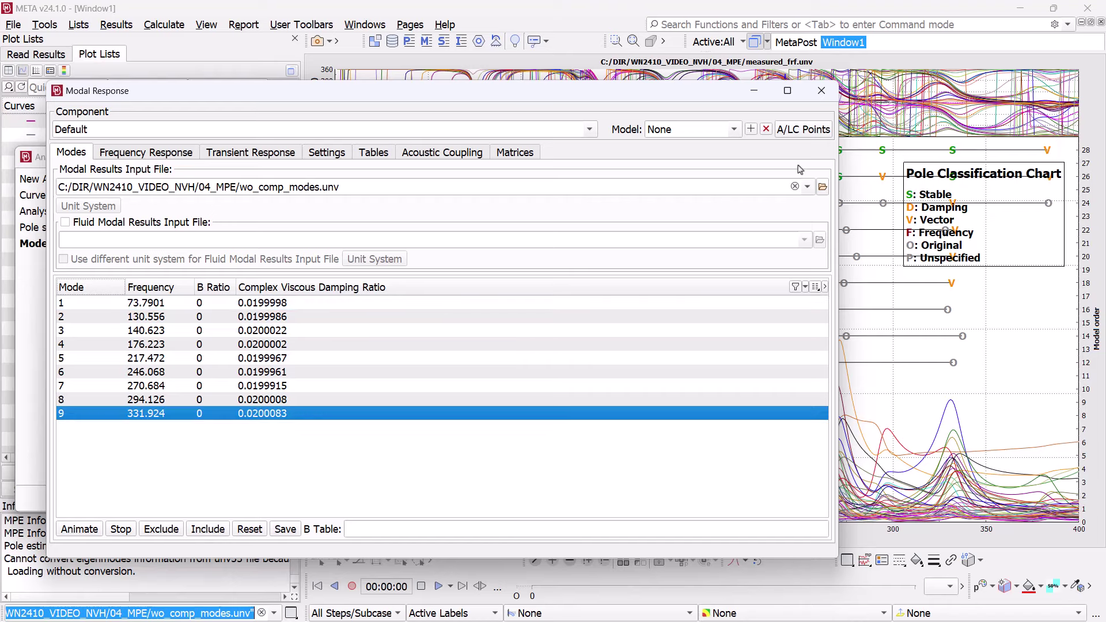
- Load w_comp_modes.unv as modal results, highlight modes 1 and 11 to examine the compensation modes, and close the Modal Response tool
left_click(823, 188)
left_click(832, 311)
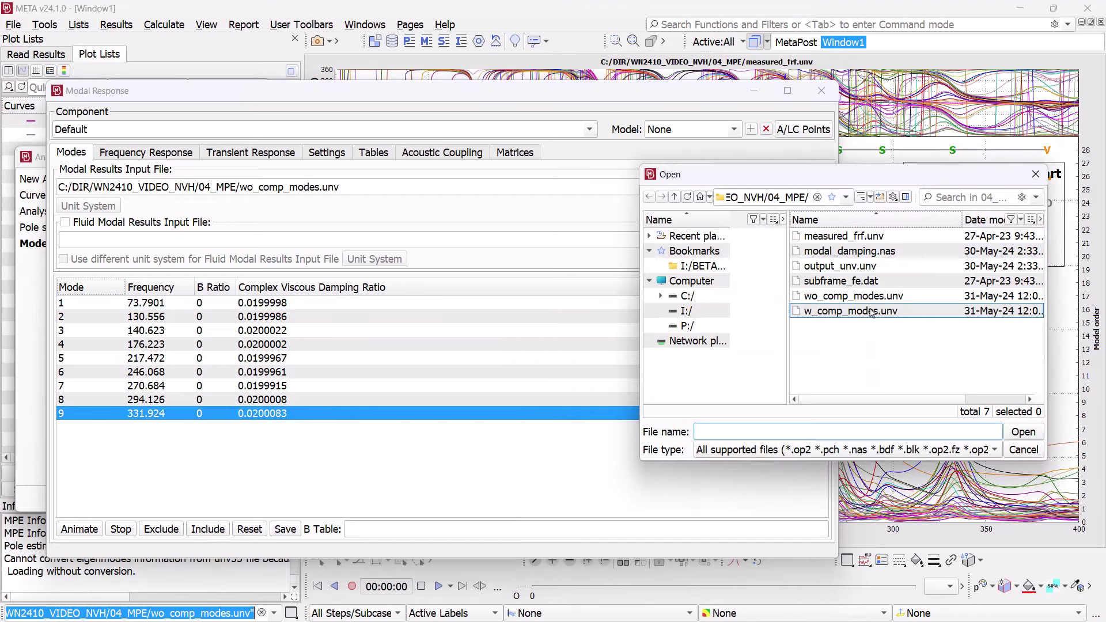
double_click(832, 317)
left_click(217, 304)
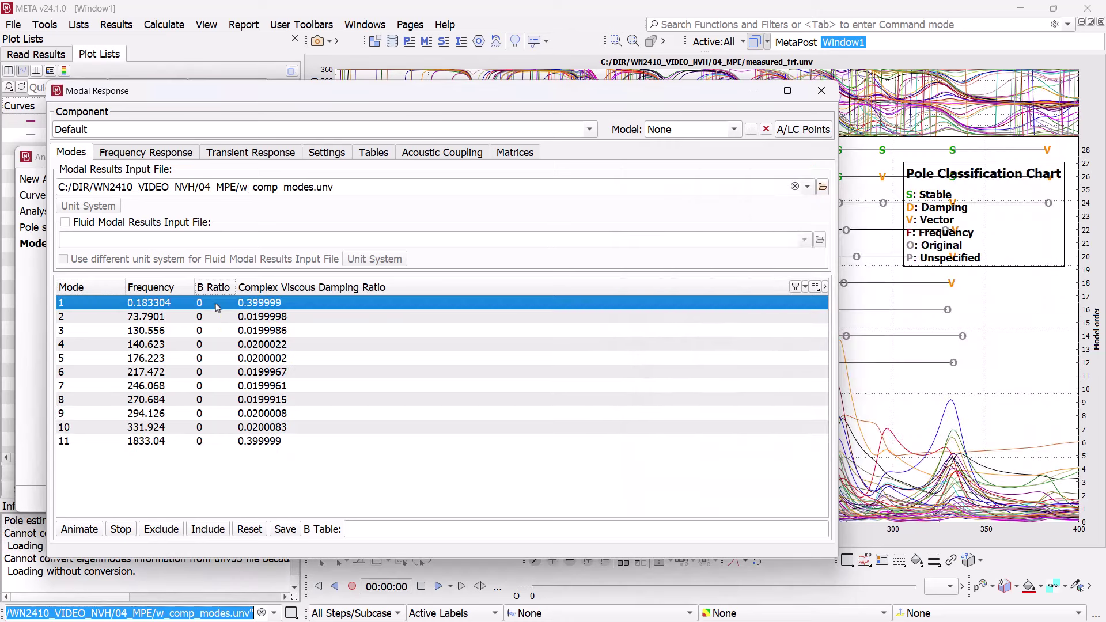
left_click(166, 441, "ctrl")
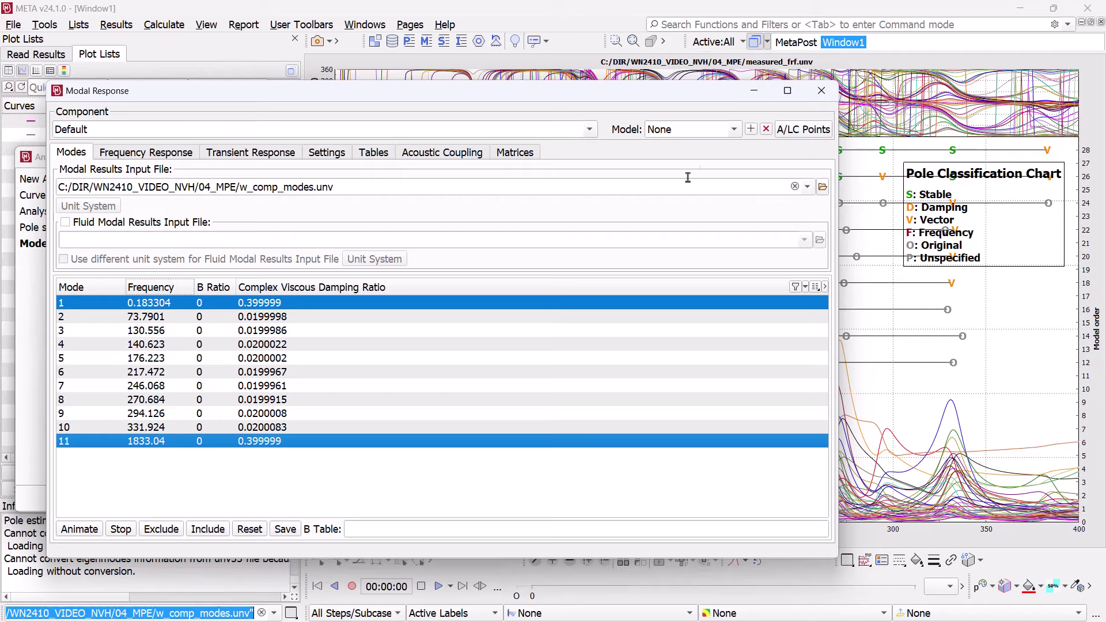
left_click(822, 90)
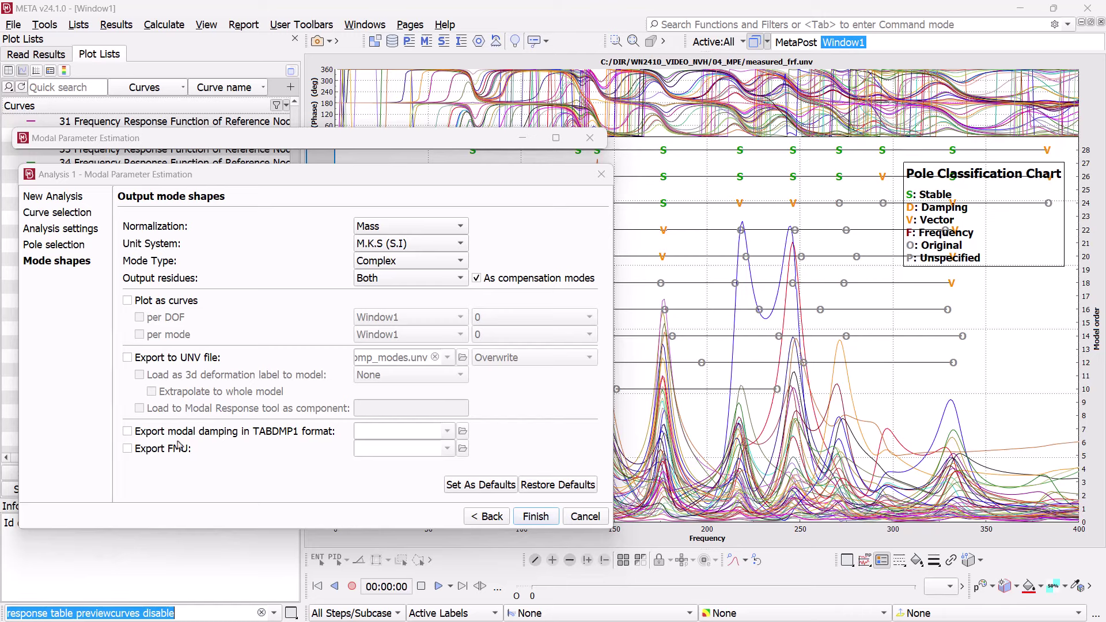
- Export the modal damping in TABDMP1 format to a file named modal_damping
left_click(129, 433)
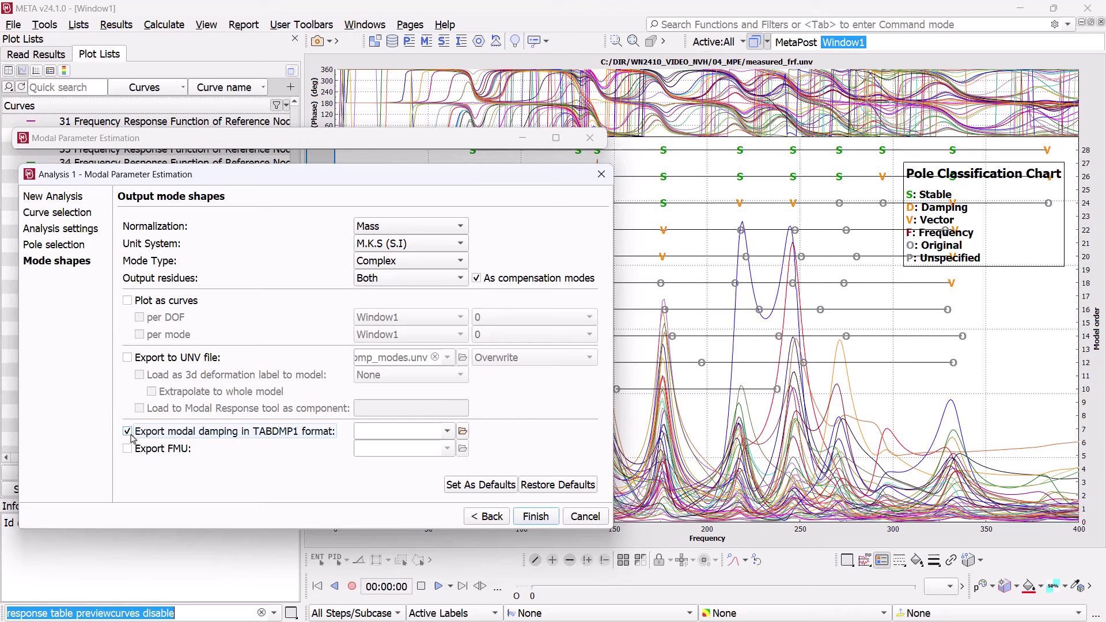
left_click(378, 430)
type("m")
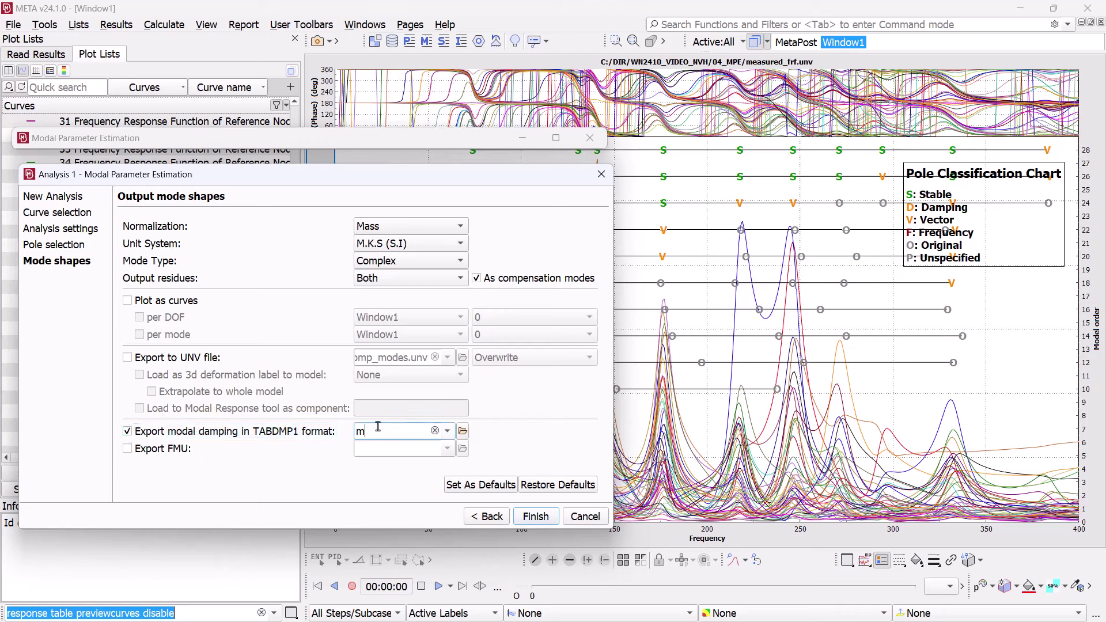
type("odal_damping")
left_click(531, 517)
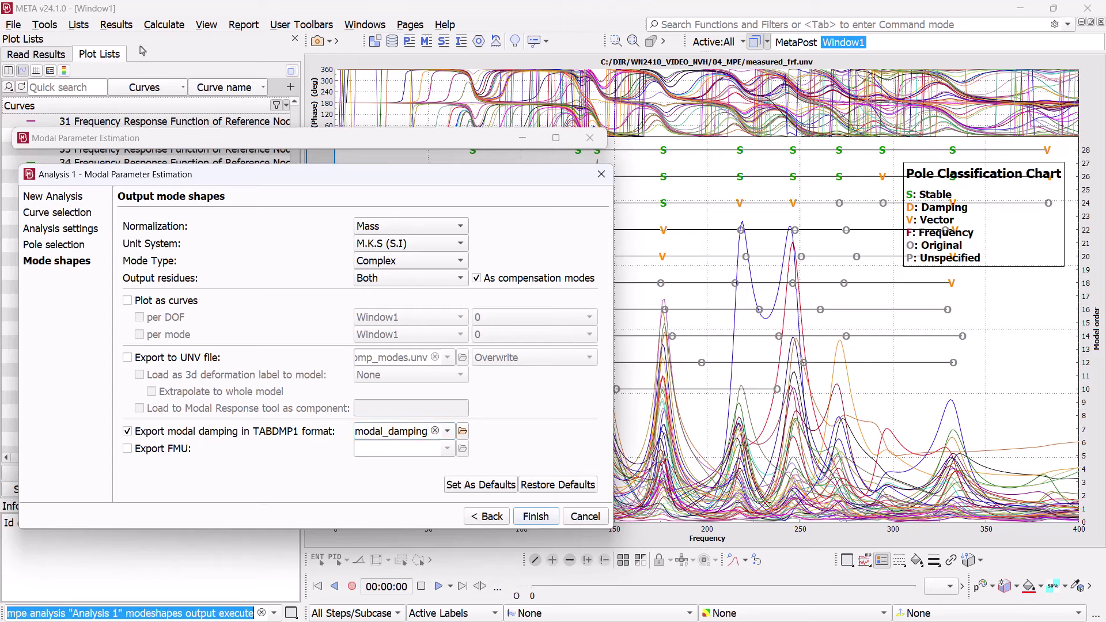
- Read the table from modal_damping.nas into the Modal Response tool and preview it as a curve
left_click(156, 29)
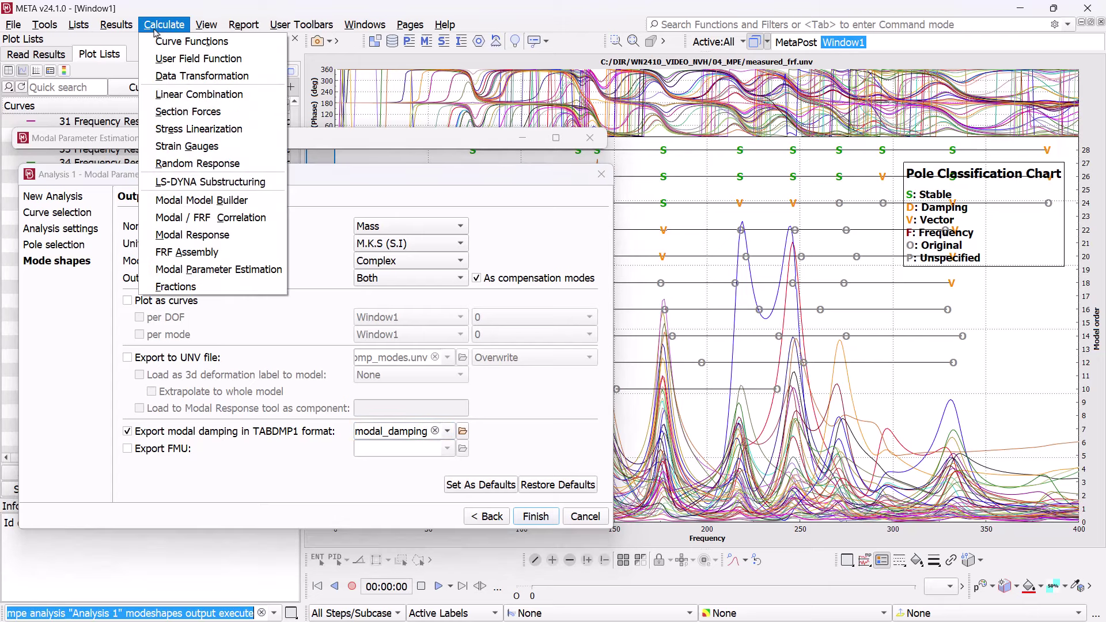
left_click(192, 235)
left_click(417, 153)
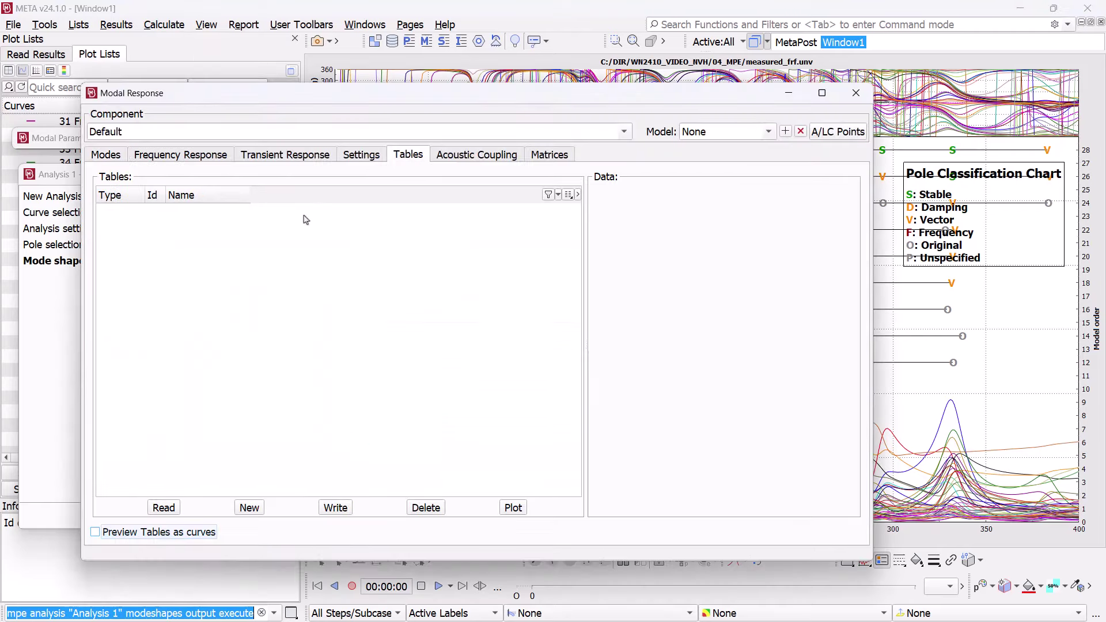
left_click(164, 508)
left_click(478, 378)
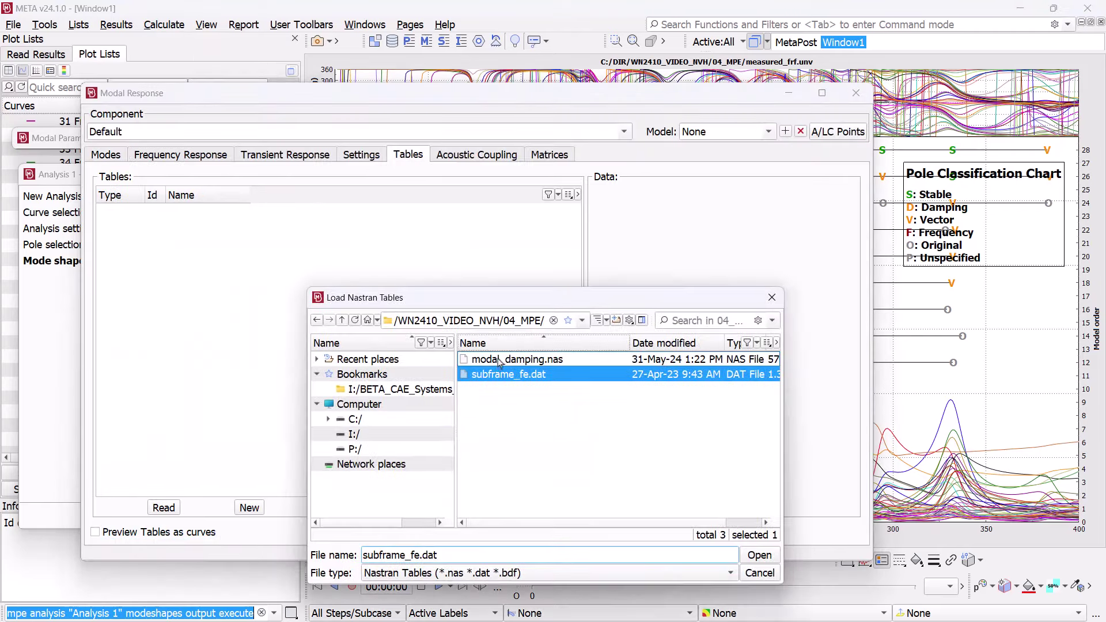
double_click(478, 363)
left_click(173, 533)
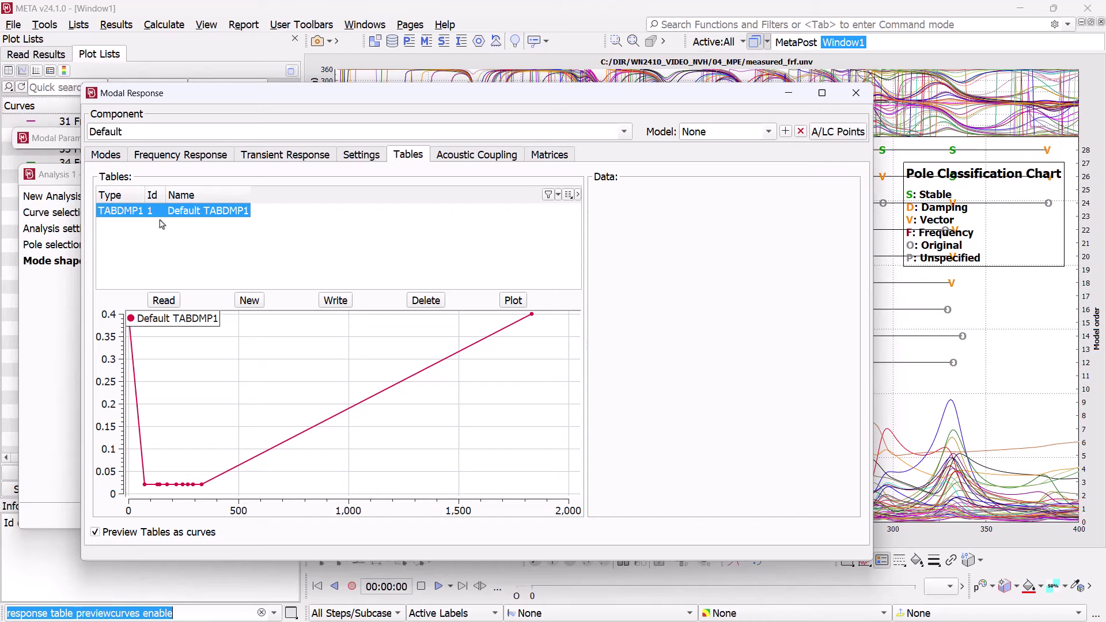
- Assign the TABDMP1 table 1 as the B table of all eleven modes from w_comp_modes.unv
left_click(115, 159)
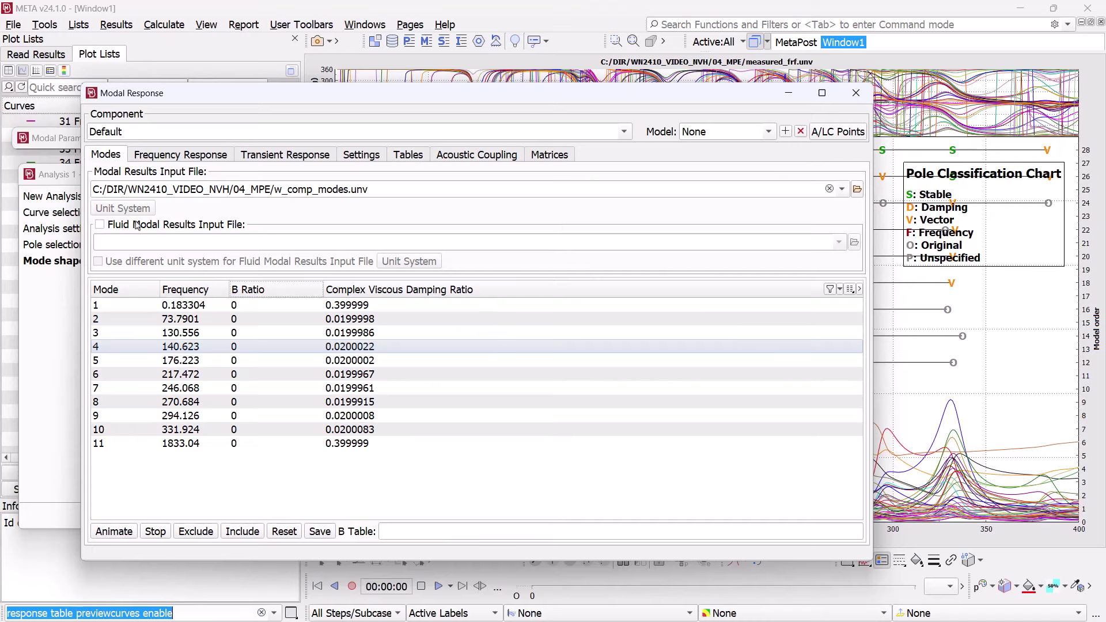
left_click(170, 444)
key("ctrl+a")
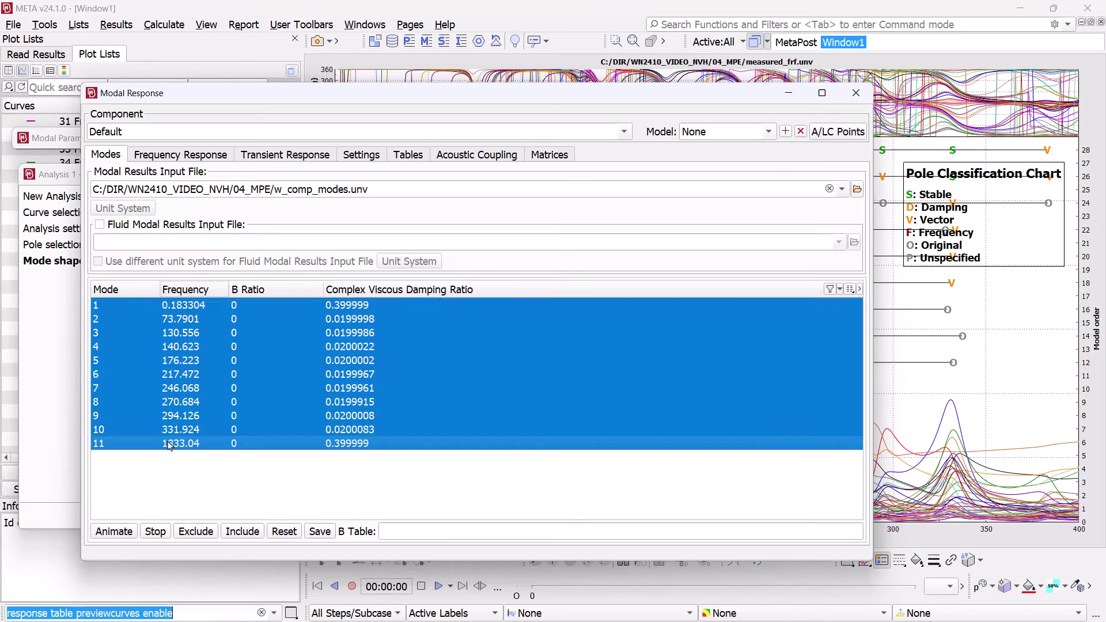
left_click(407, 528)
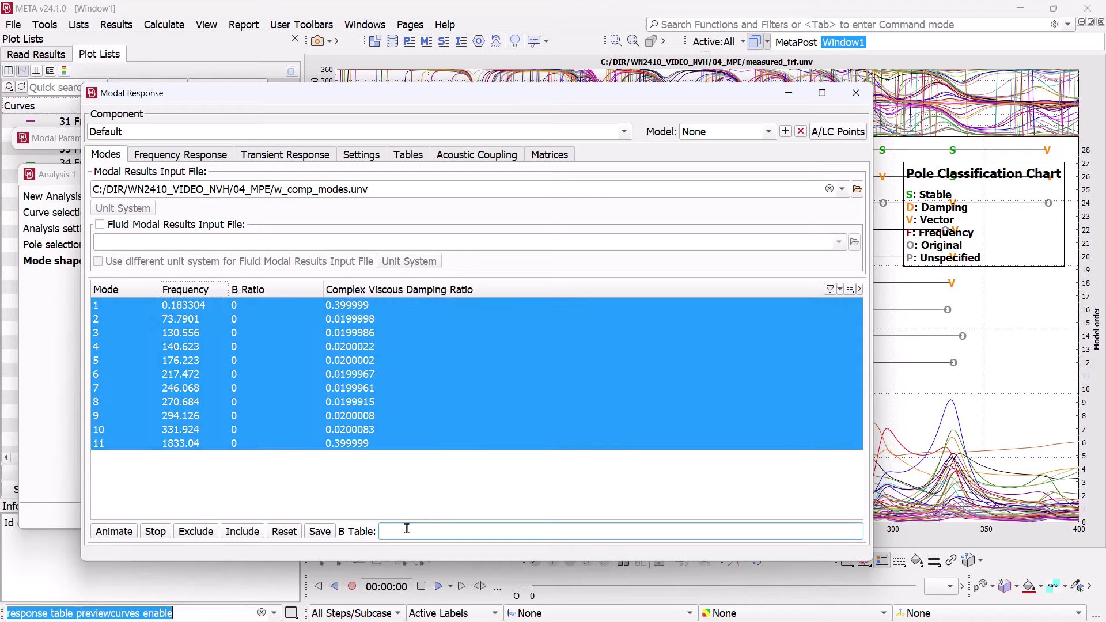
double_click(406, 528)
left_click(409, 477)
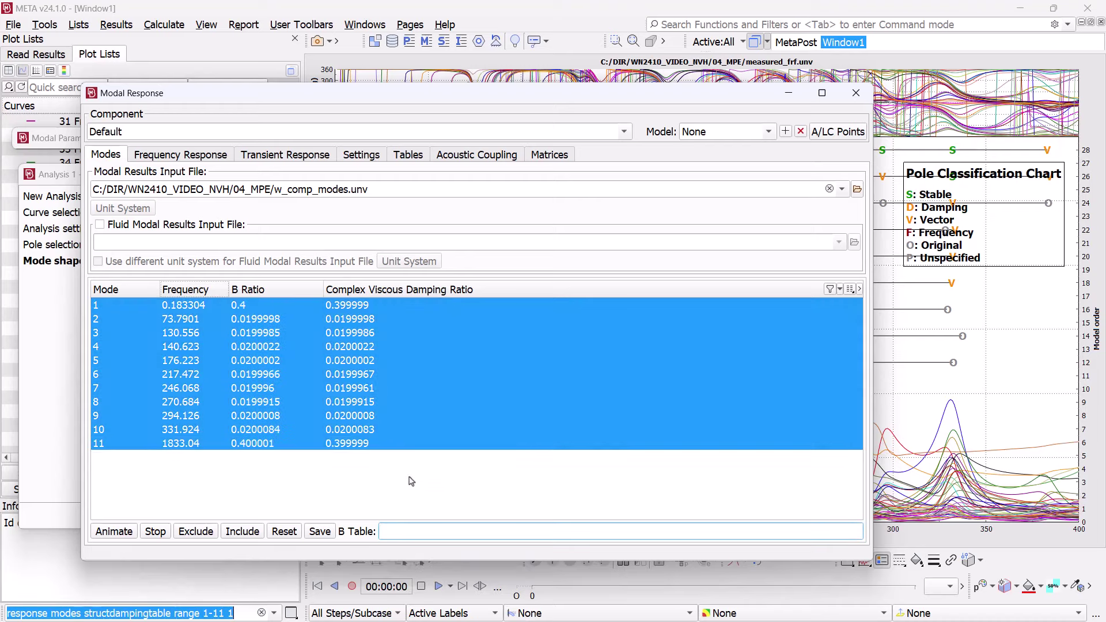
left_click(411, 480)
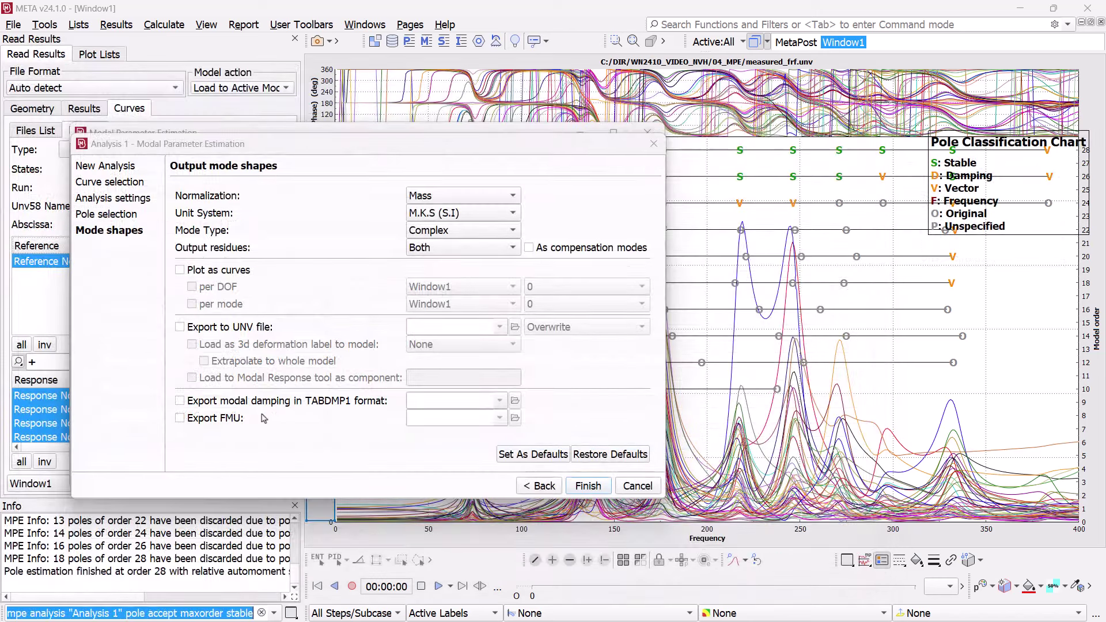
- Export the modal model from the Modal Parameter Estimation as an FMU named fmu_model
left_click(210, 423)
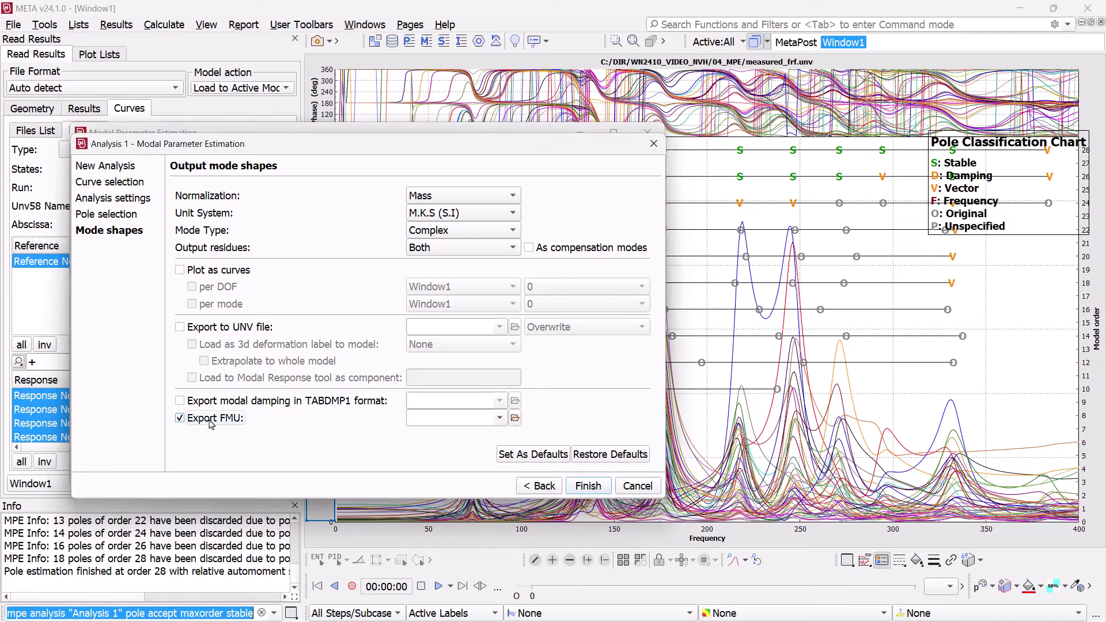
left_click(432, 418)
type("fmu_model")
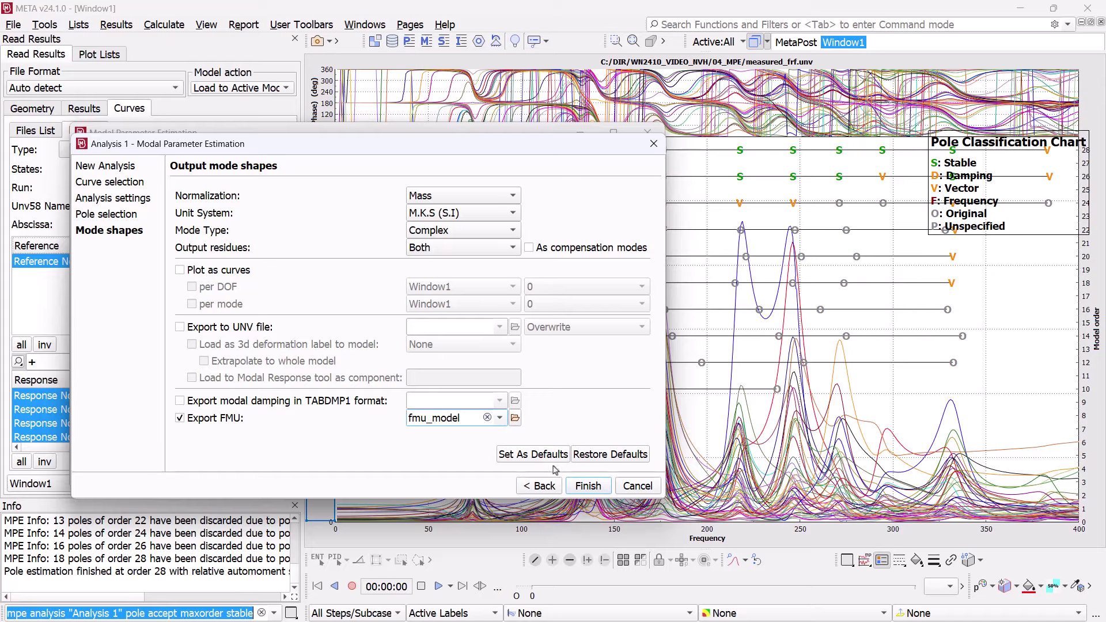
left_click(588, 486)
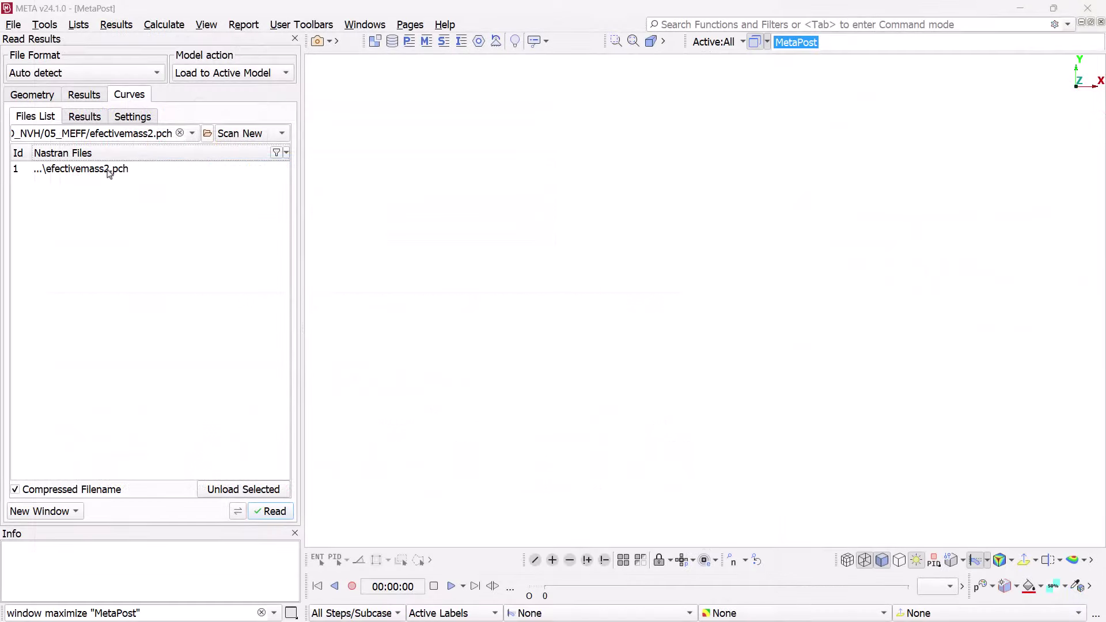
- Choose the Modal Effective Mass Fraction (real) results of efectivemass2.pch with the T1 to T3 Fraction and T1 to T3 Sum variables
left_click(110, 172)
left_click(89, 121)
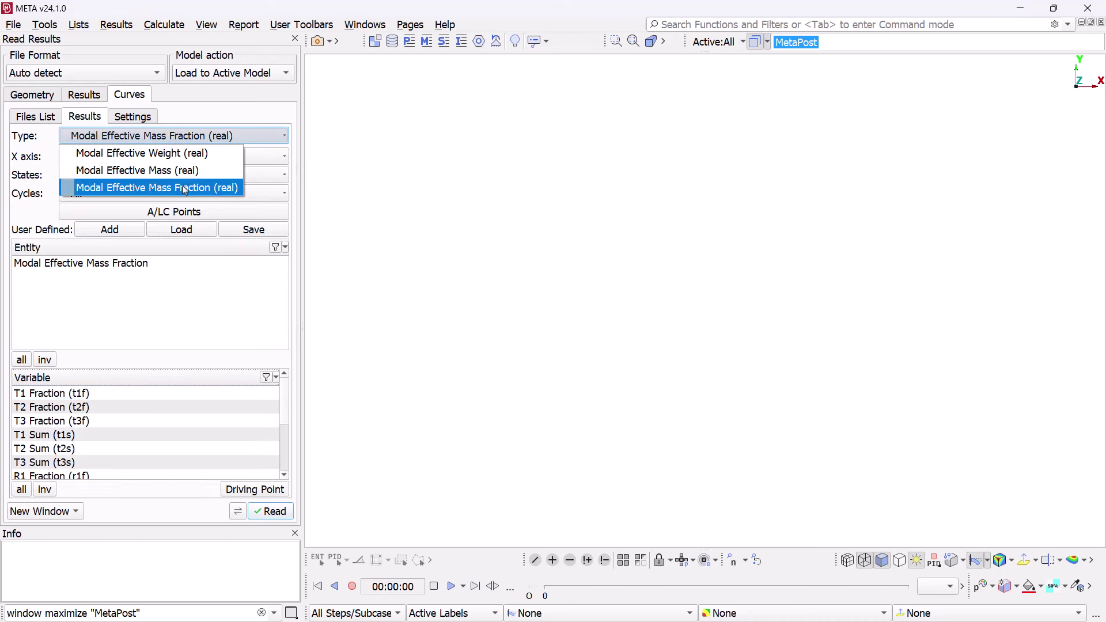
left_click(187, 187)
left_click(107, 264)
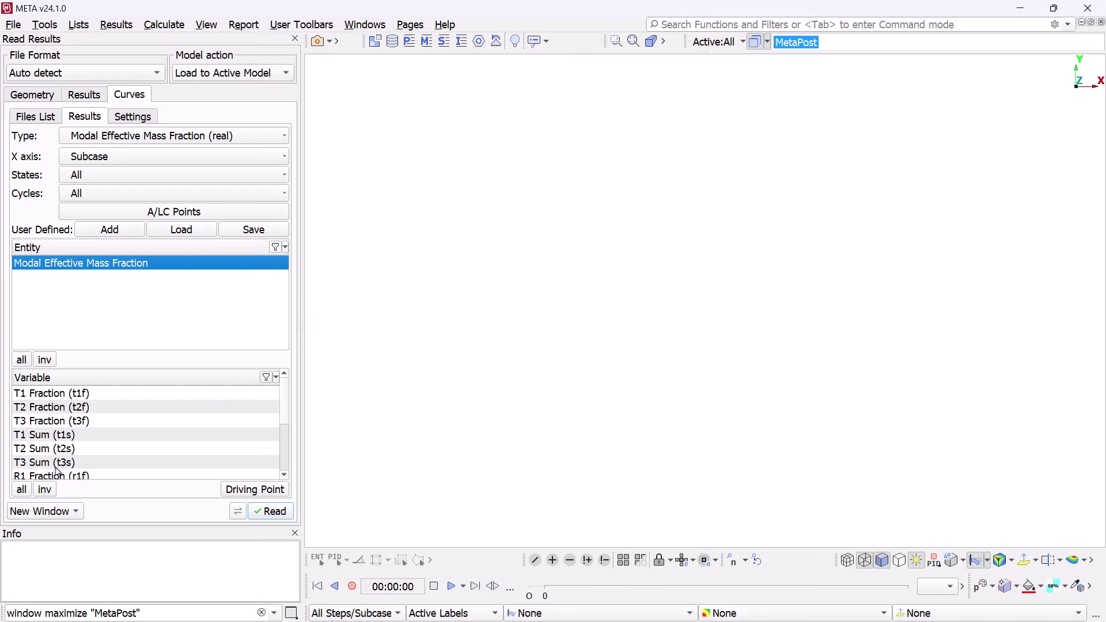
left_click_drag(58, 468, 64, 396)
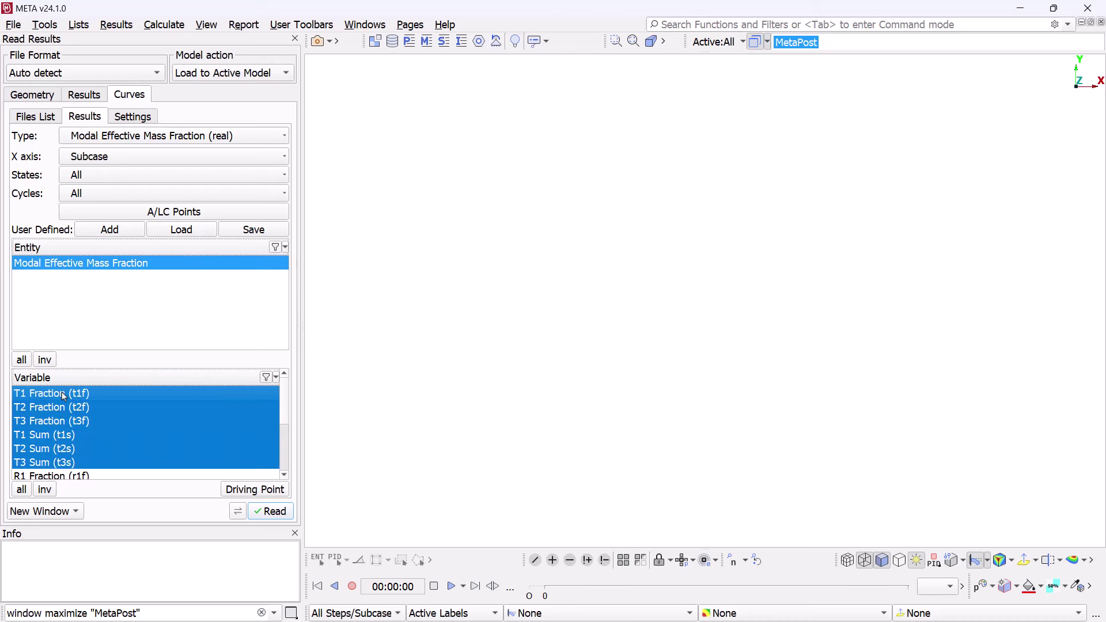
- Read the curves with one plot per curve, header ${Entity dof}, X axis title mode no and Y axis title ${Nas key name}
left_click(127, 120)
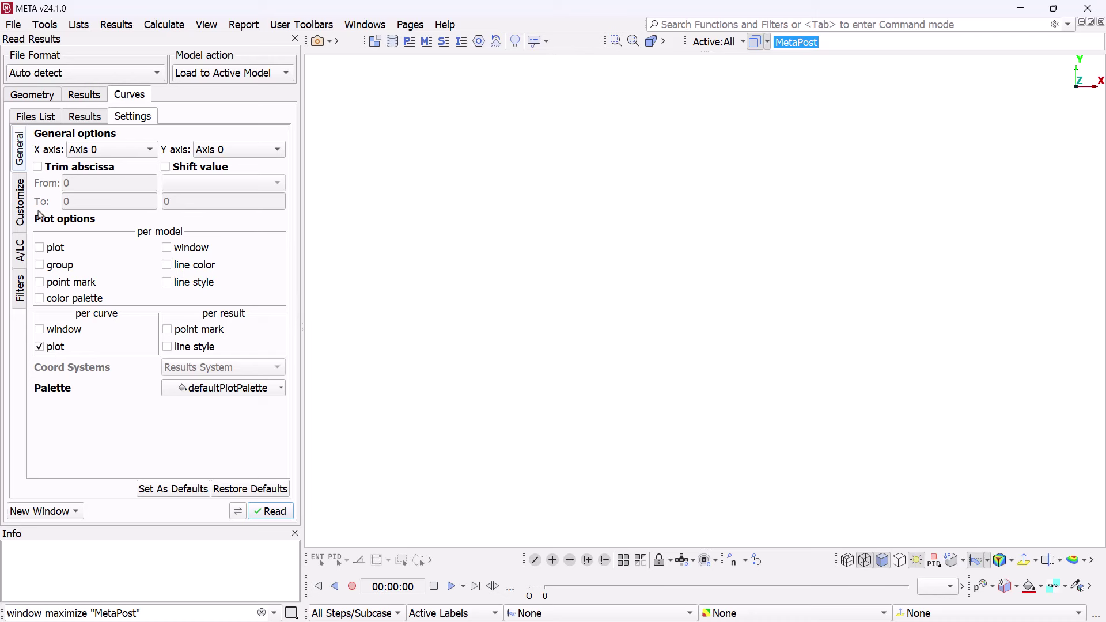
left_click(21, 204)
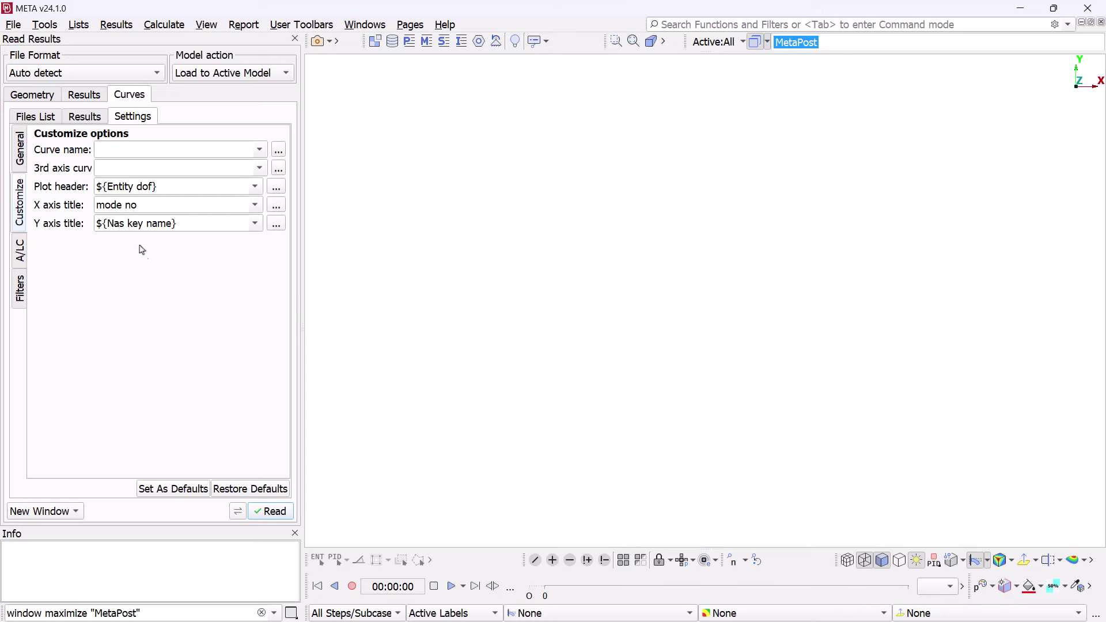
left_click(269, 512)
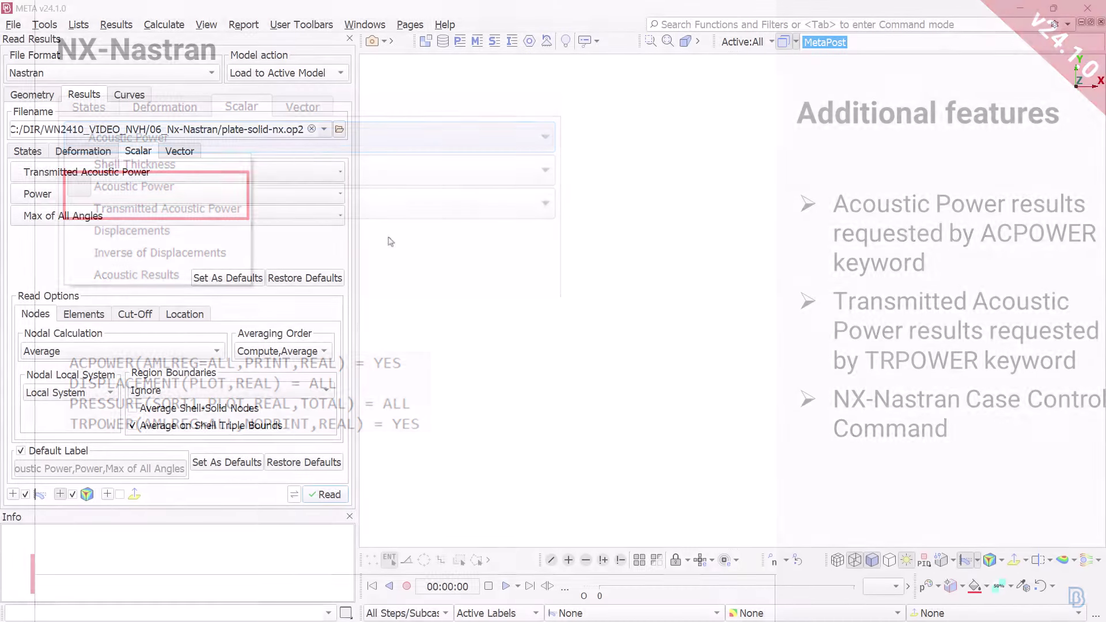
- Open the choice of scalar result types for plate-solid-nx.op2
left_click(167, 173)
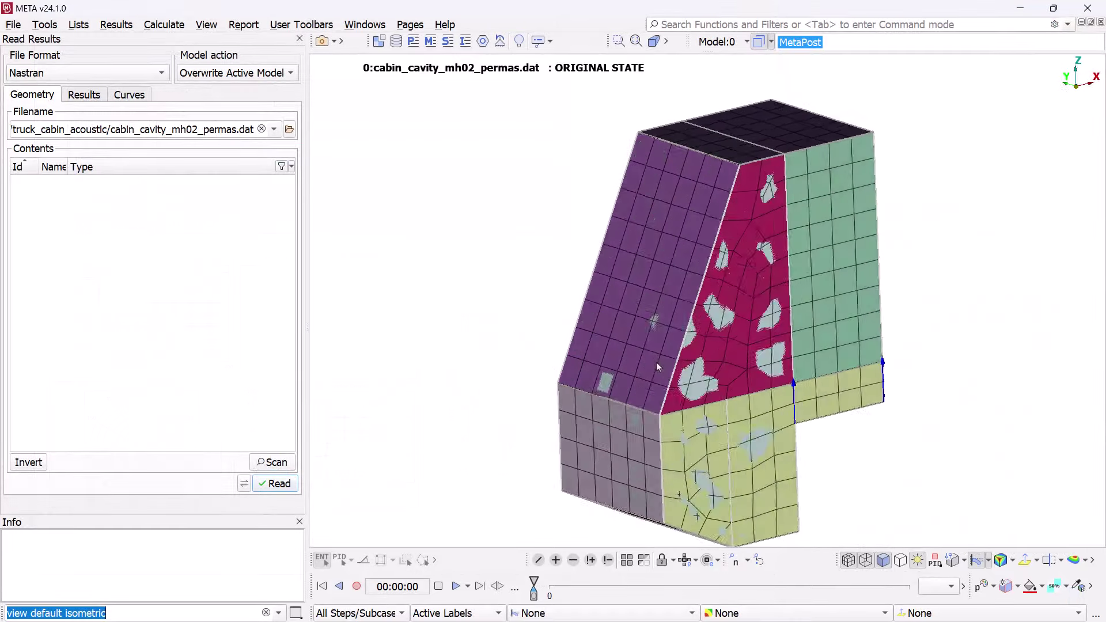
- Hide the solid elements of the cabin cavity model to inspect the remaining structure, and show all elements again
left_click_drag(656, 362, 469, 339, "ctrl")
left_click(538, 562)
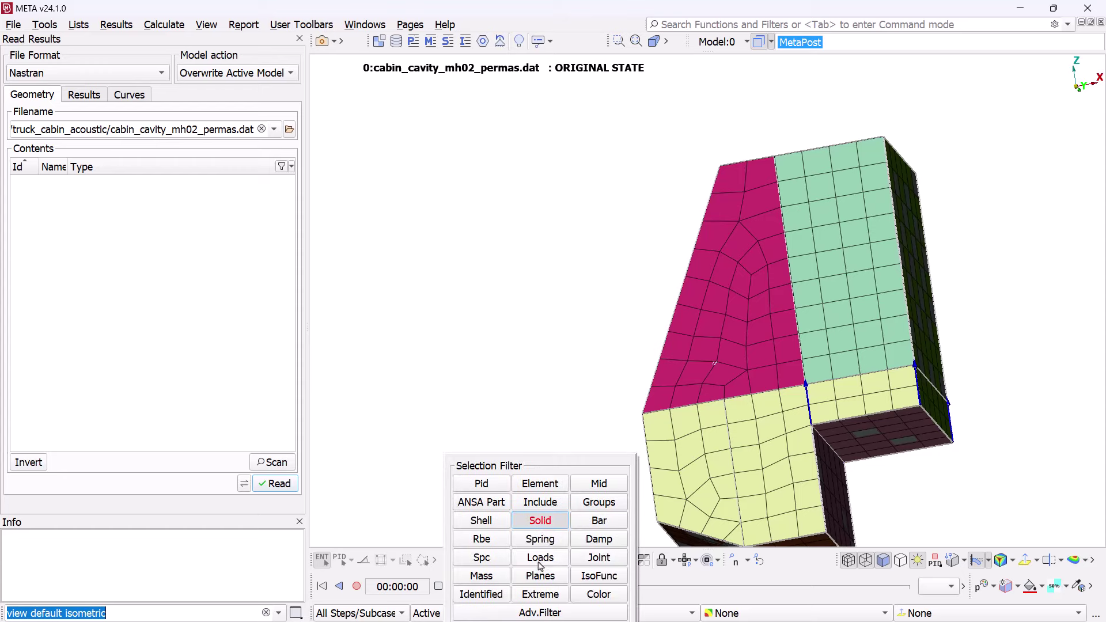
left_click(543, 523)
scroll(643, 316, "down", 1)
left_click_drag(585, 140, 901, 516)
left_click_drag(833, 328, 1026, 427, "ctrl")
left_click(626, 560)
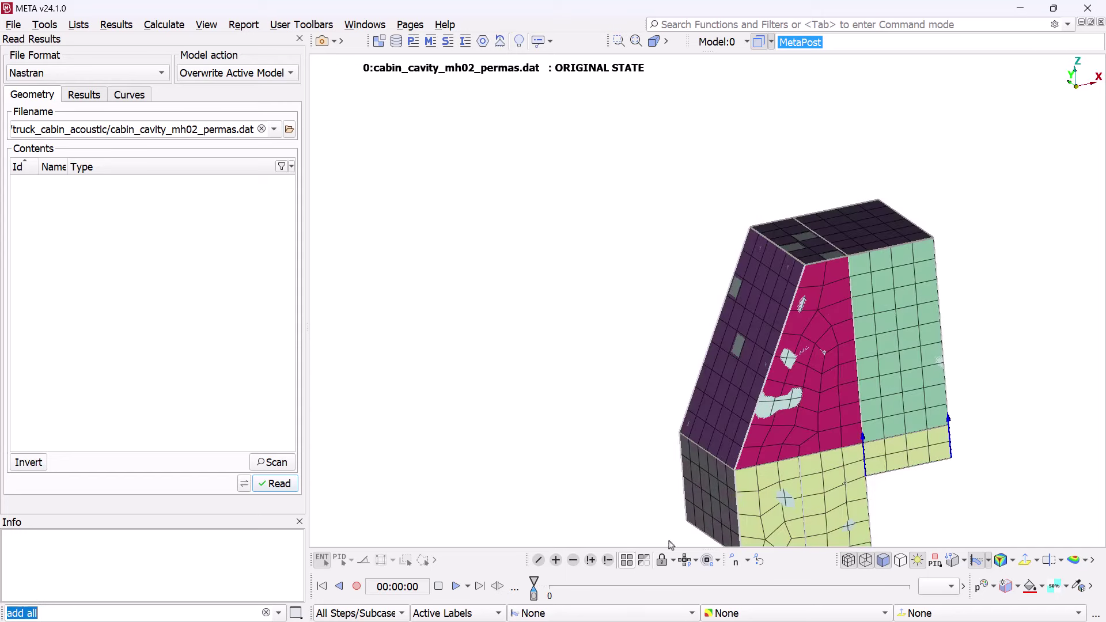
left_click_drag(890, 413, 1049, 360, "ctrl")
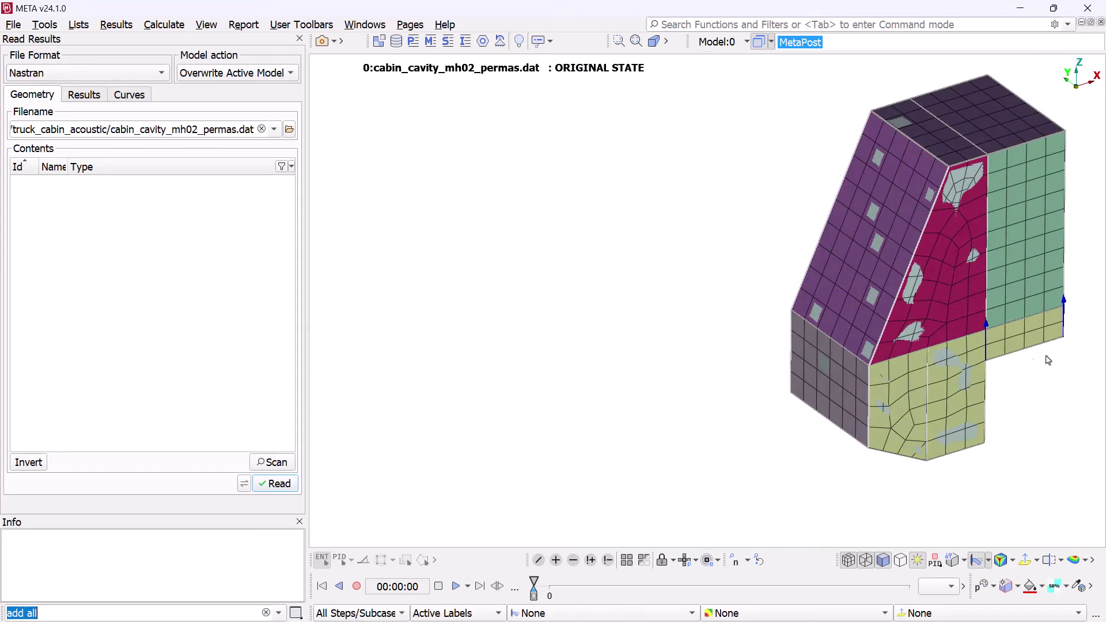
- Load structure_modes.hdf and fluid_modes.hdf in the Modal Response tool and highlight fluid modes 104 to 112 in the mode list
left_click(180, 27)
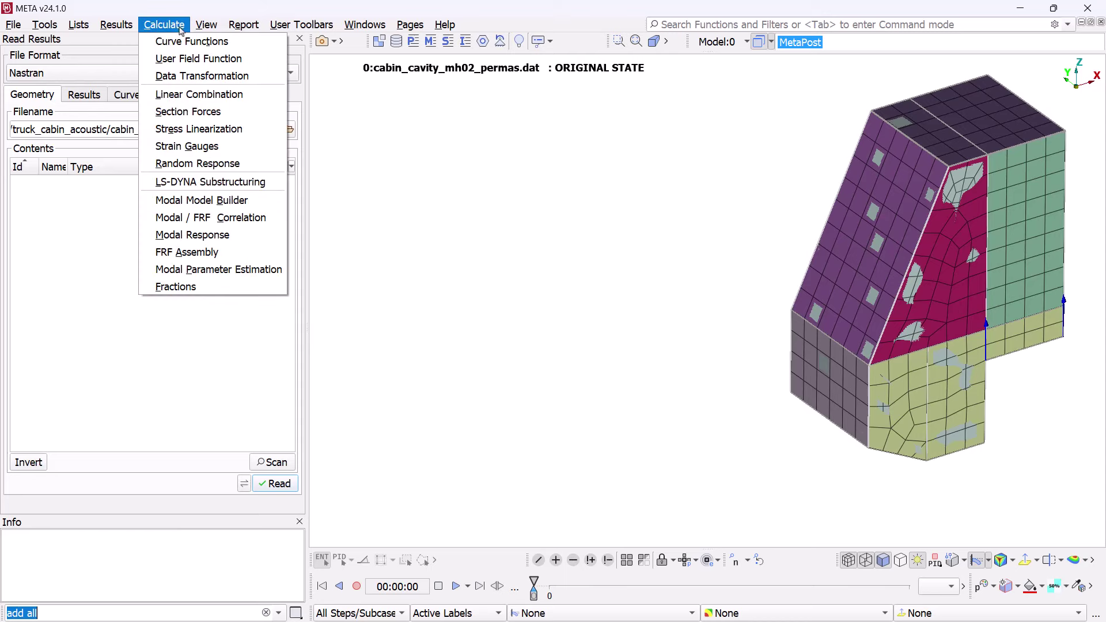
left_click(174, 240)
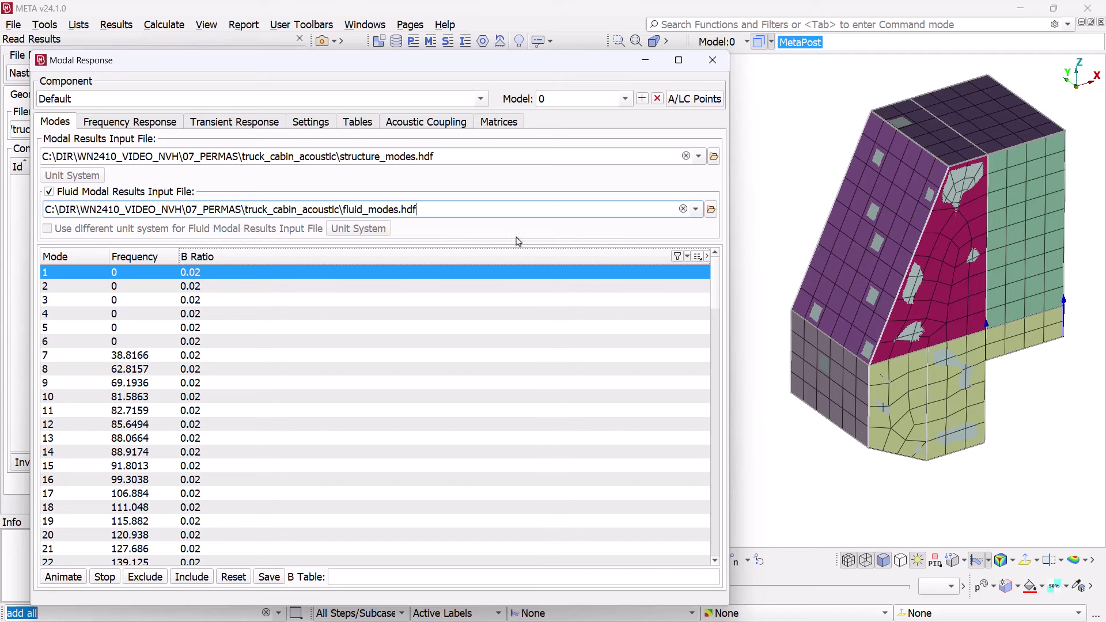
left_click_drag(715, 285, 717, 562)
left_click_drag(173, 328, 154, 422)
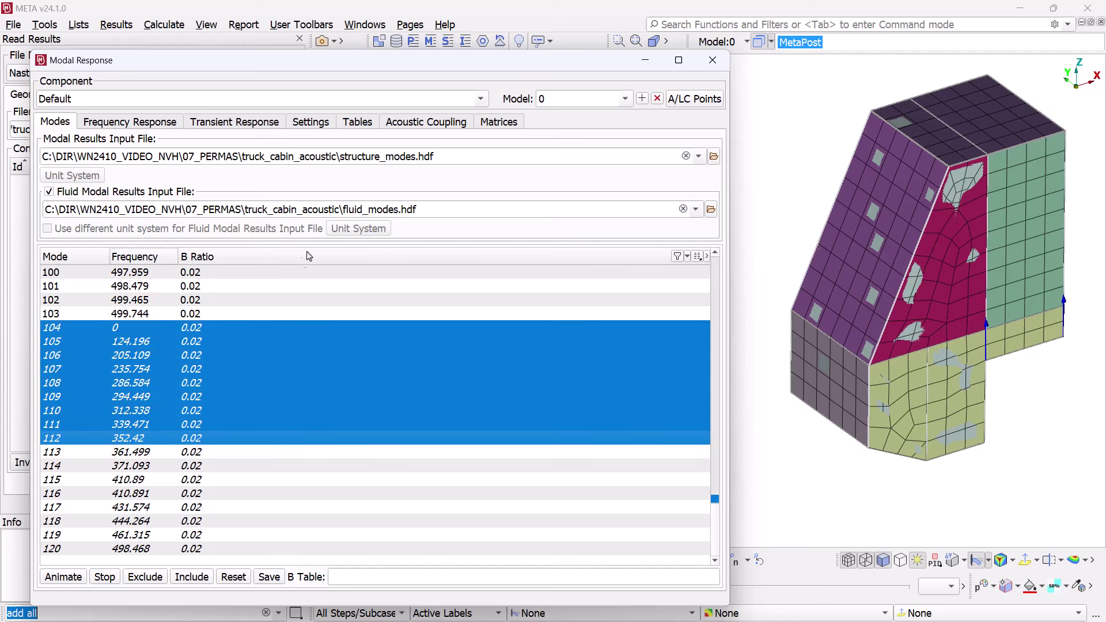
- Identify structure grids 325, 326, 485 and 488 of the fluid-structure coupling on the model and check the interface calculation options without calculating
left_click(416, 123)
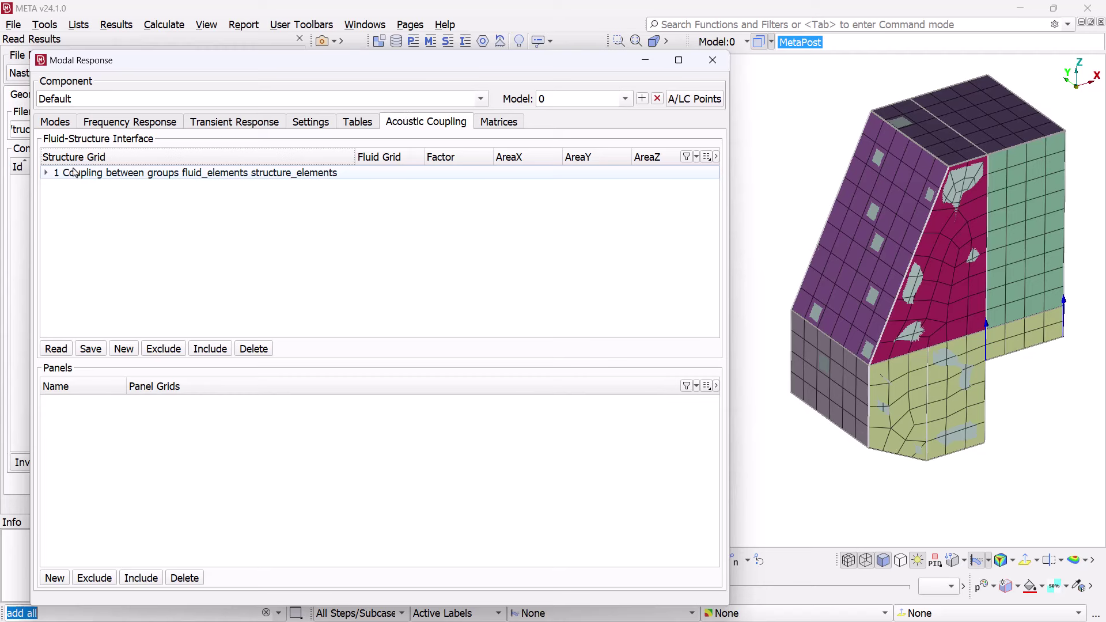
left_click(47, 173)
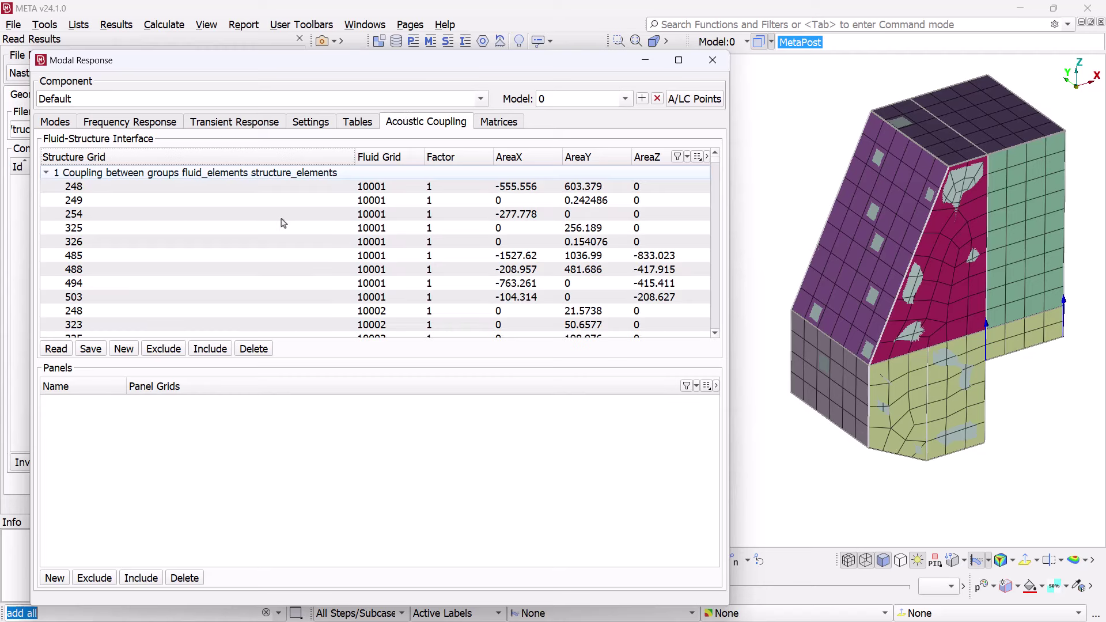
left_click_drag(356, 229, 358, 269)
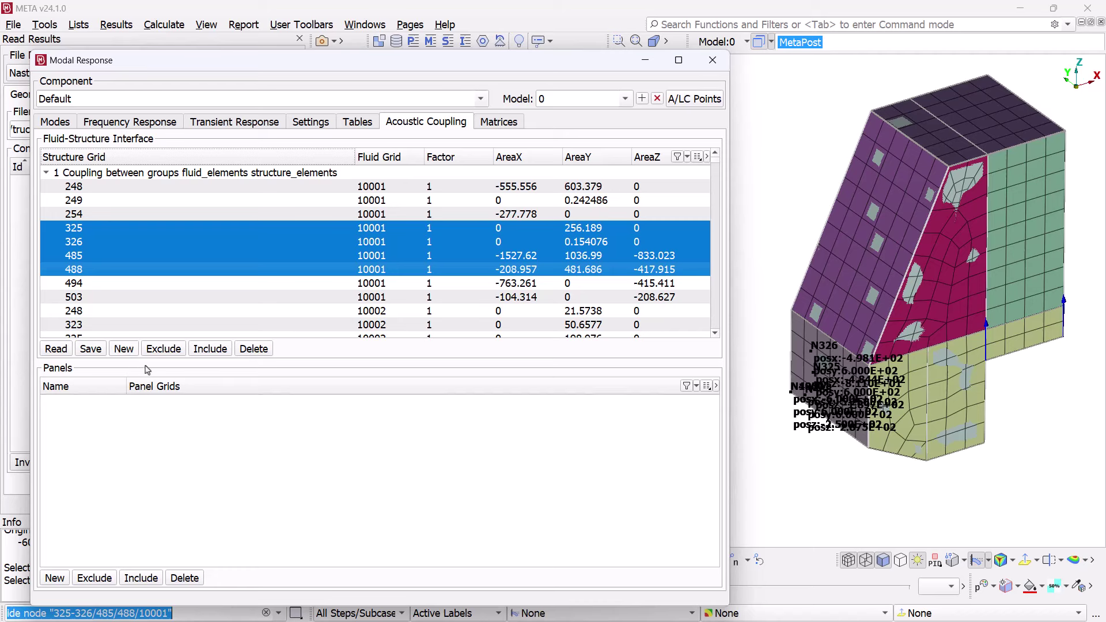
left_click(124, 350)
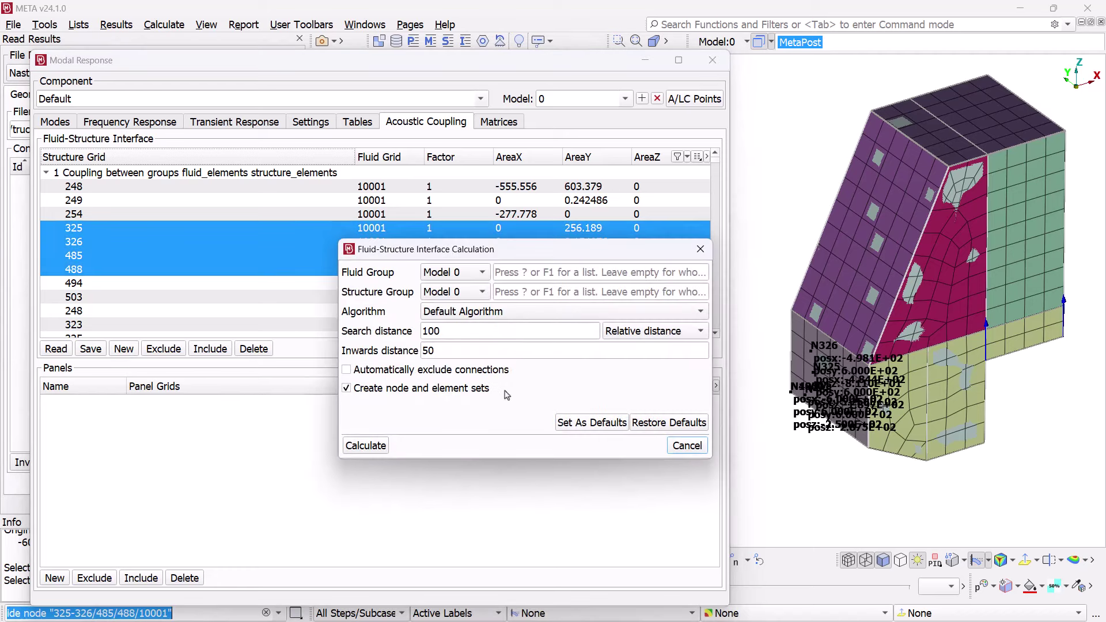
left_click(680, 449)
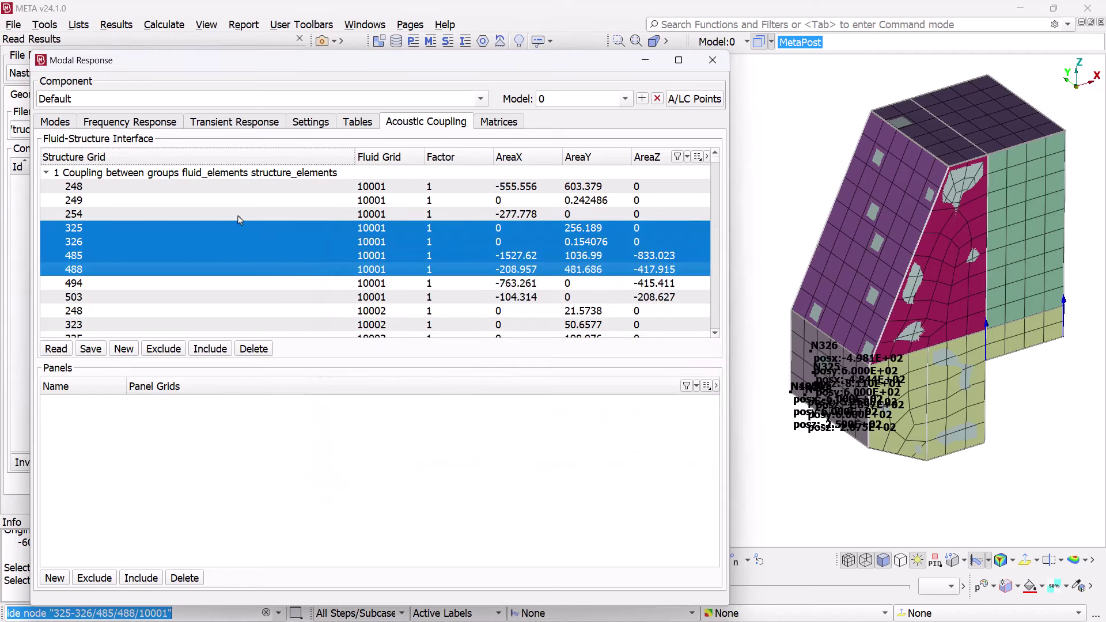
- Calculate the frequency response of load 200 for response entity 10000 with Modal Fractions participations, and close the Modal Response tool
left_click(137, 126)
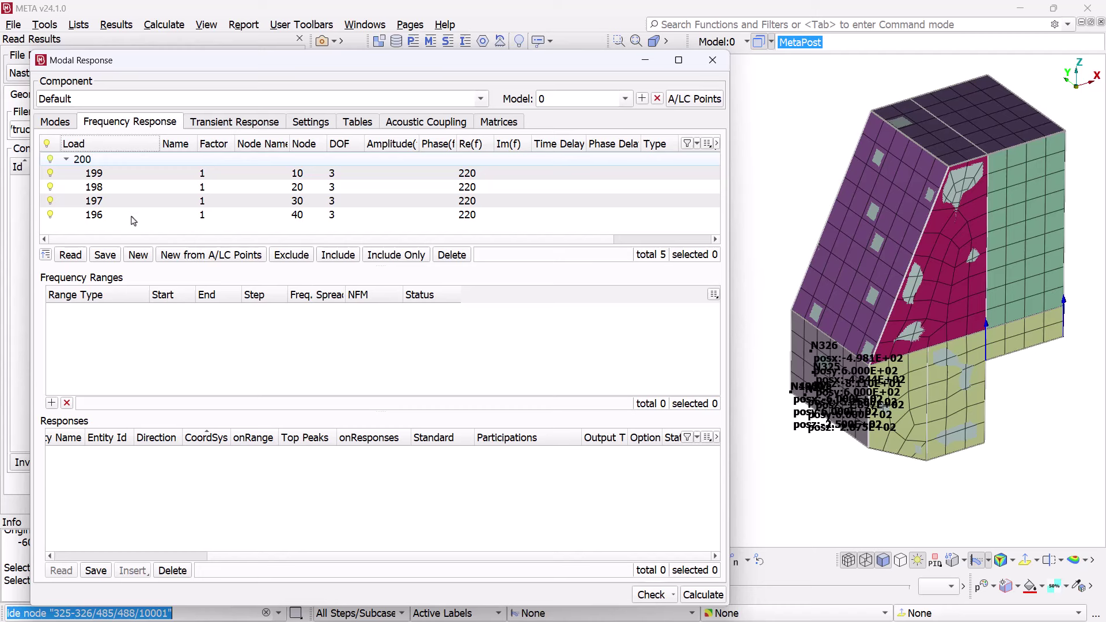
left_click(96, 163)
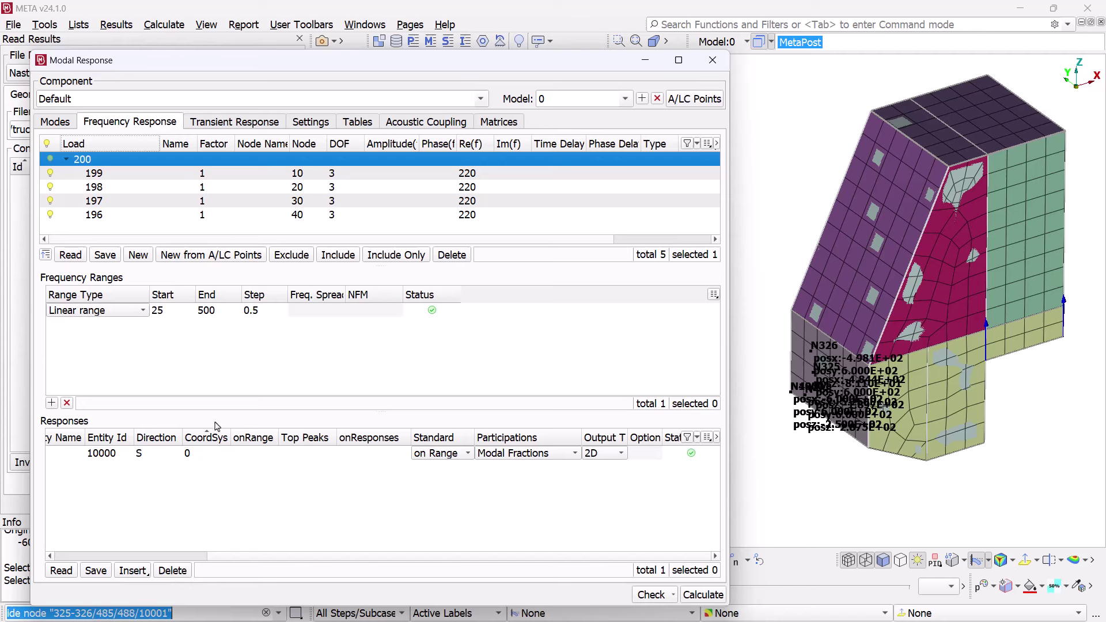
left_click_drag(222, 556, 262, 556)
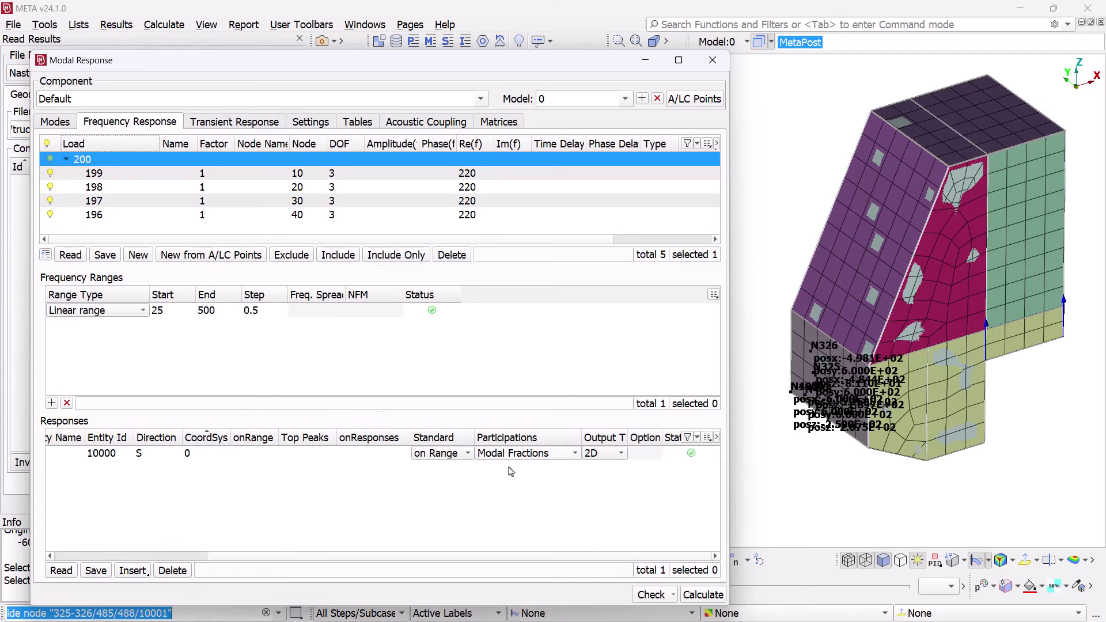
left_click(559, 456)
left_click(559, 492)
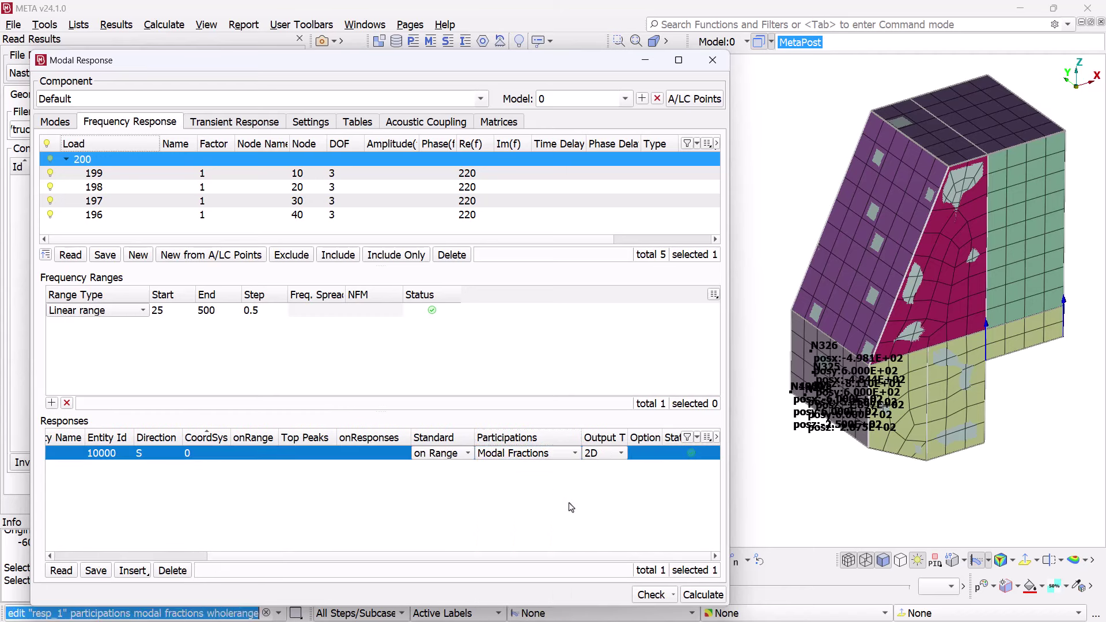
left_click(703, 599)
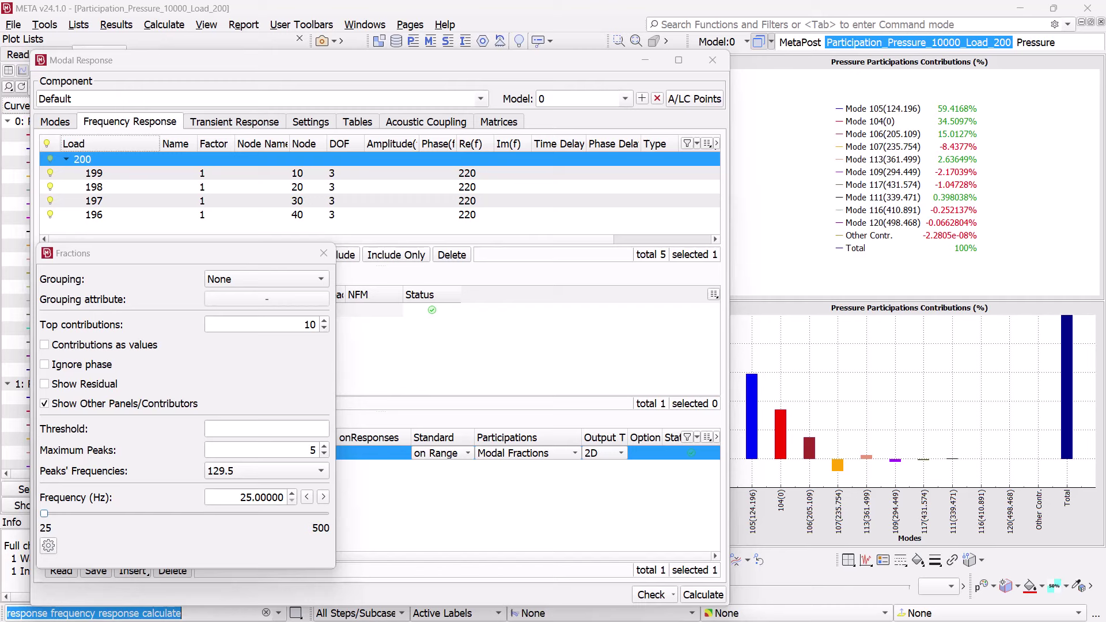
left_click(713, 61)
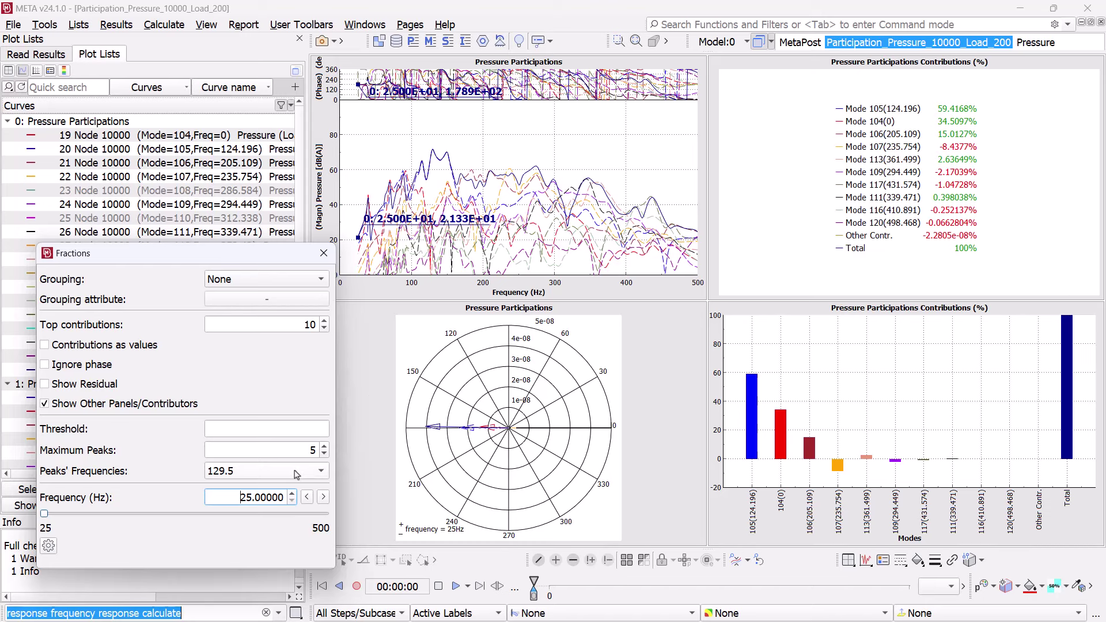
- Examine the modal pressure contributions at the peak frequencies 149.5 and 210.5 Hz, and close the Fractions tool
scroll(297, 474, "down", 1)
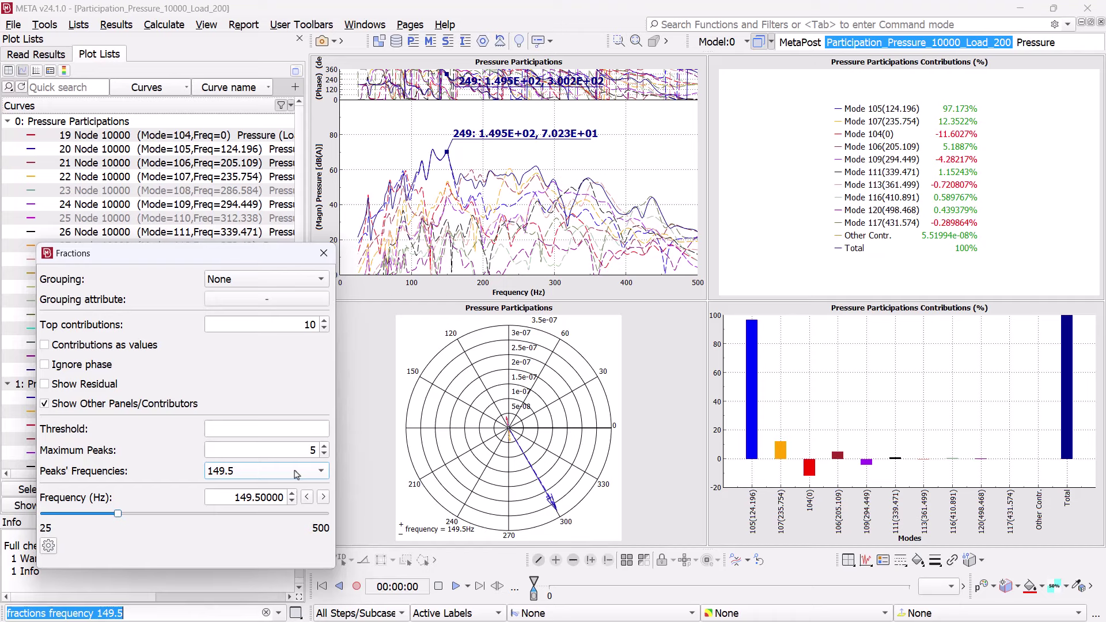
scroll(297, 474, "down", 1)
scroll(297, 474, "down", 2)
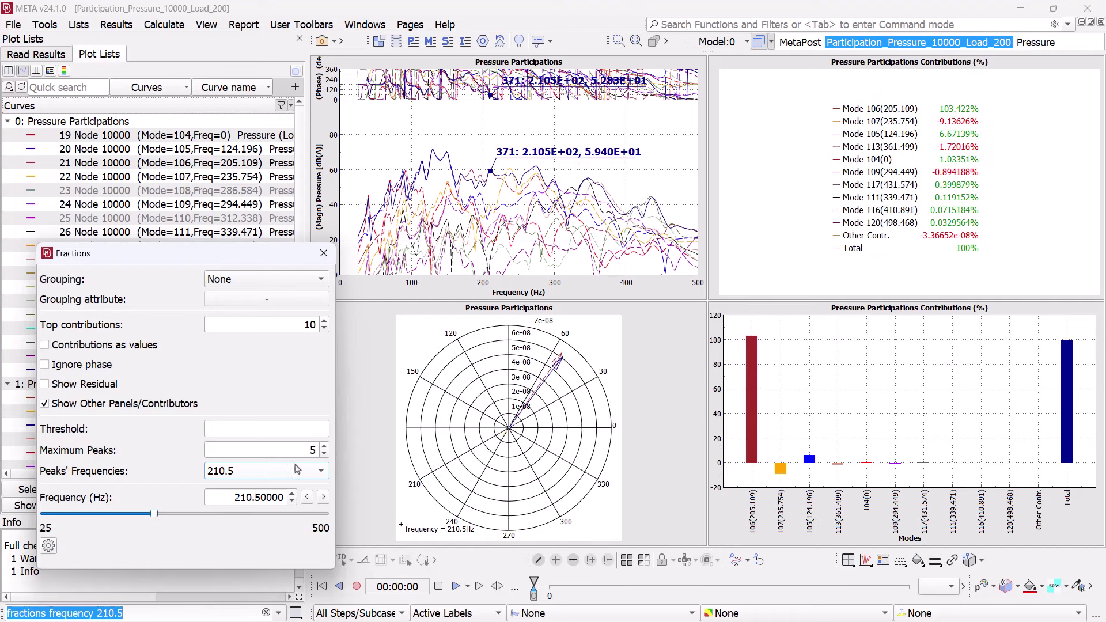
left_click(324, 253)
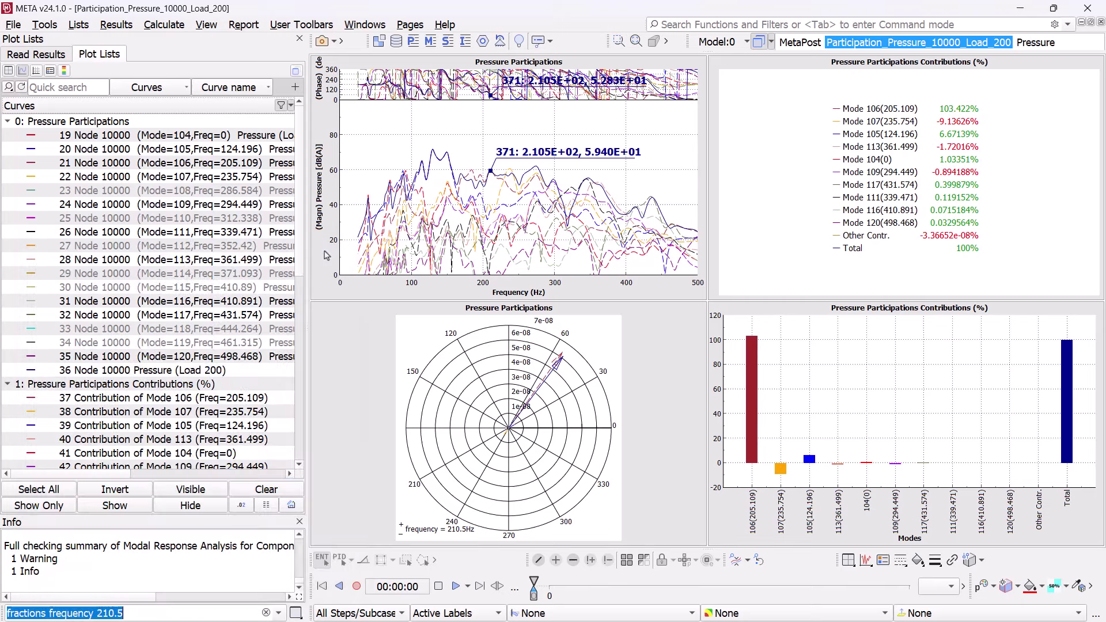
- Select the PERMAS curve files frf_3000000_3.hdf, time_history.hdf and time_history.post as sources for reading curves
left_click(49, 56)
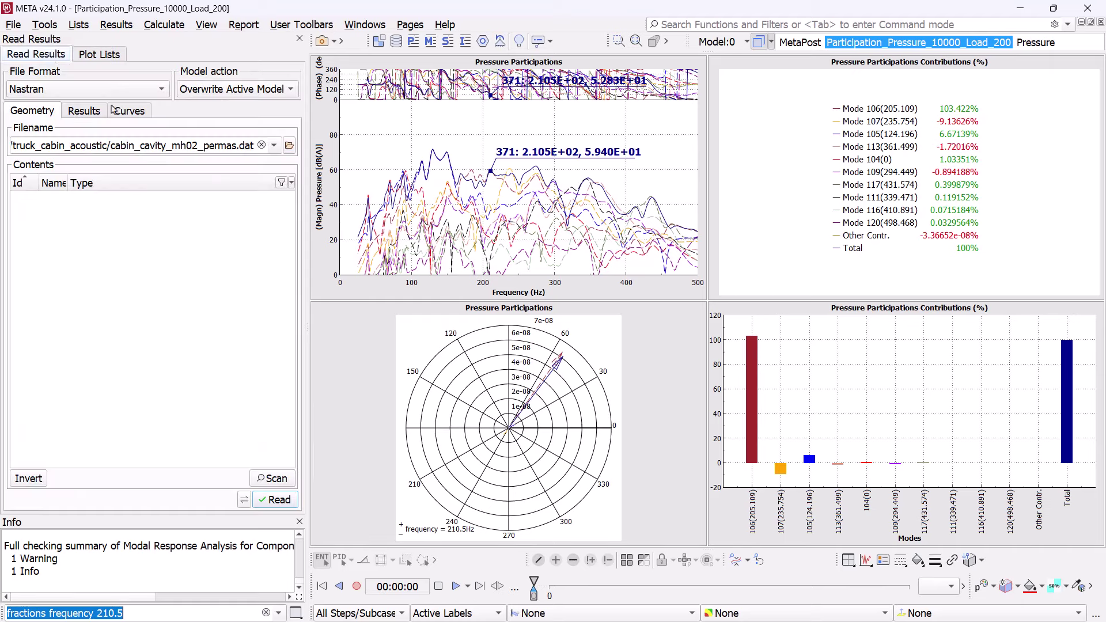
left_click(128, 111)
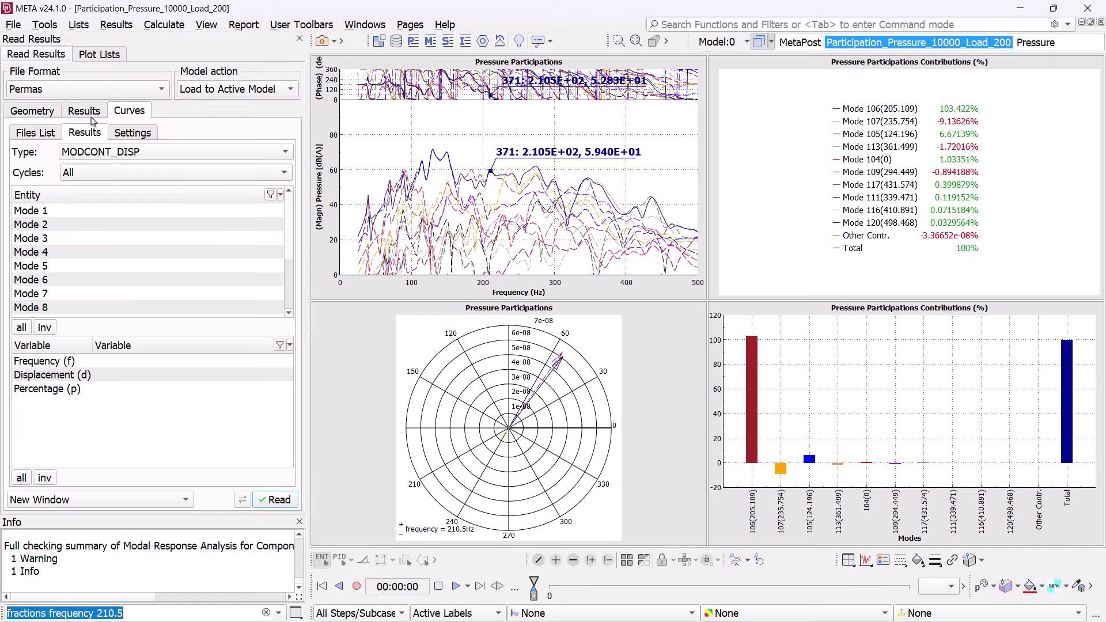
left_click(44, 134)
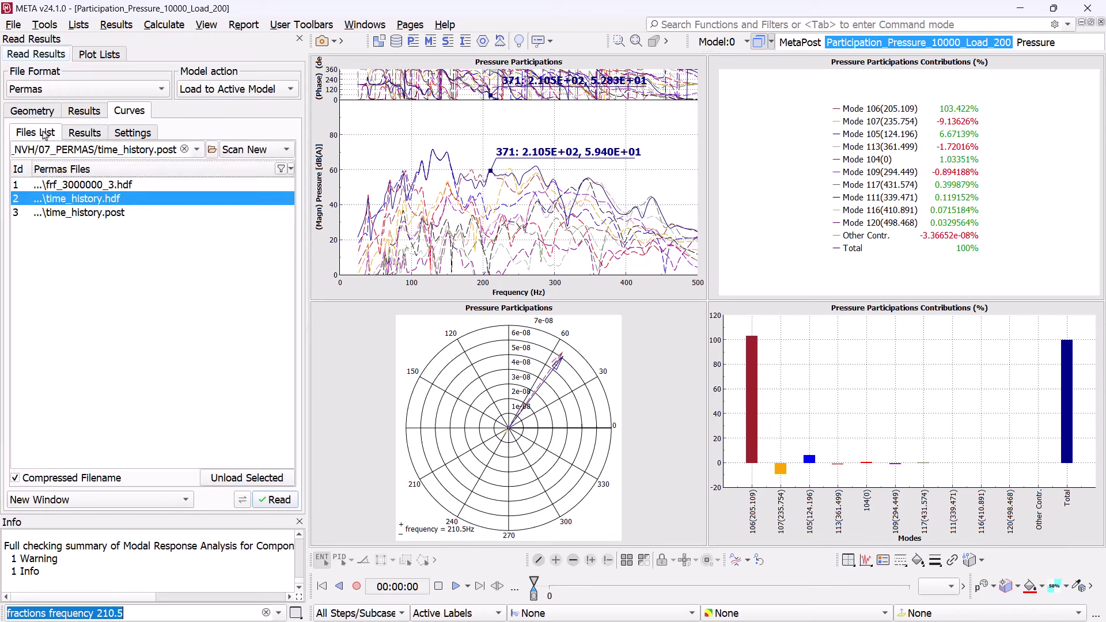
left_click(123, 186)
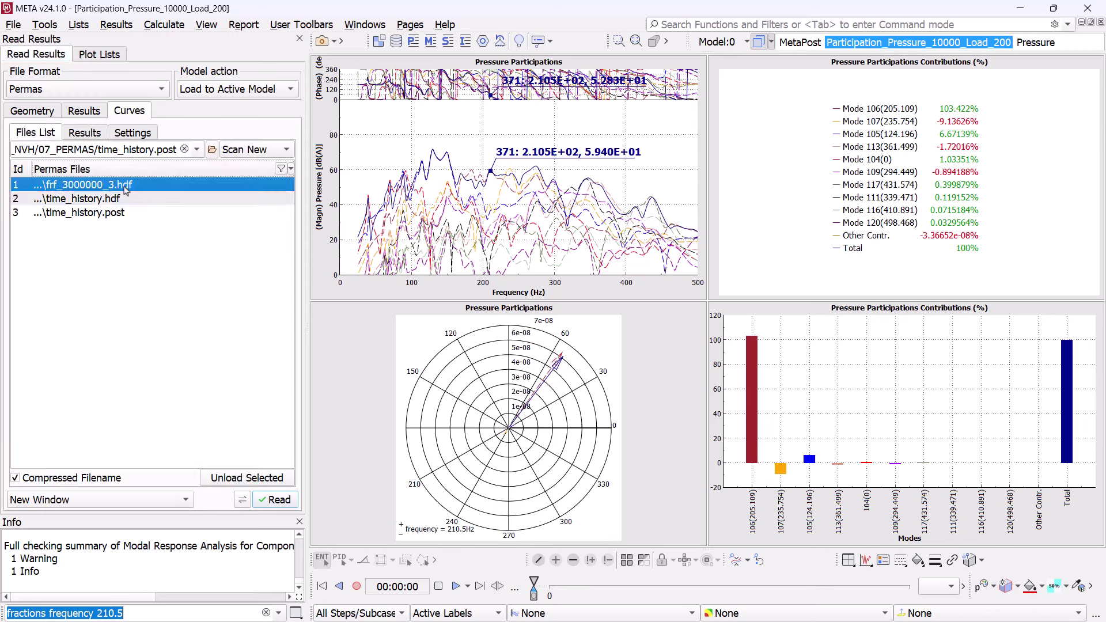
left_click_drag(125, 190, 123, 212)
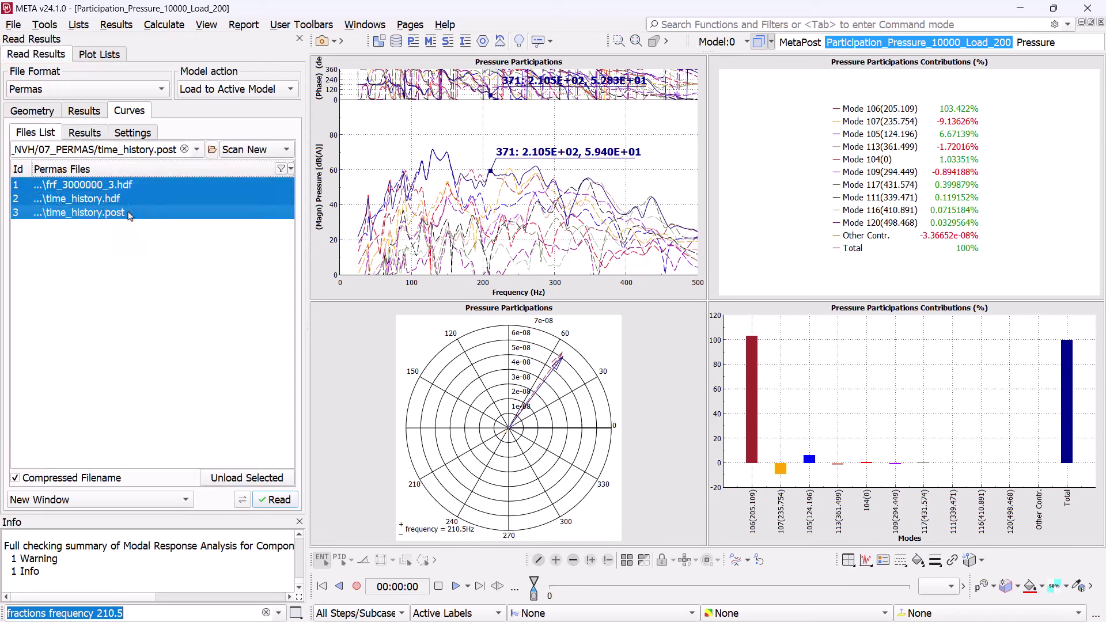
- Review the curve result types of the selected PERMAS files, including MODFAC_DISP and MODCONT_DISP, with their entities and variables
left_click(91, 134)
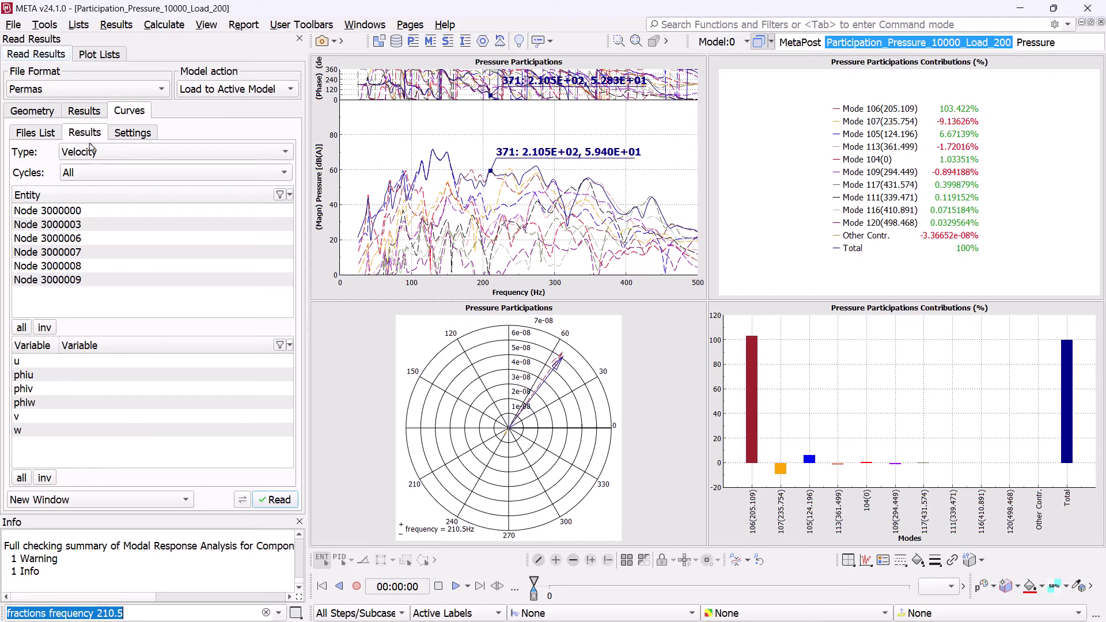
left_click(93, 153)
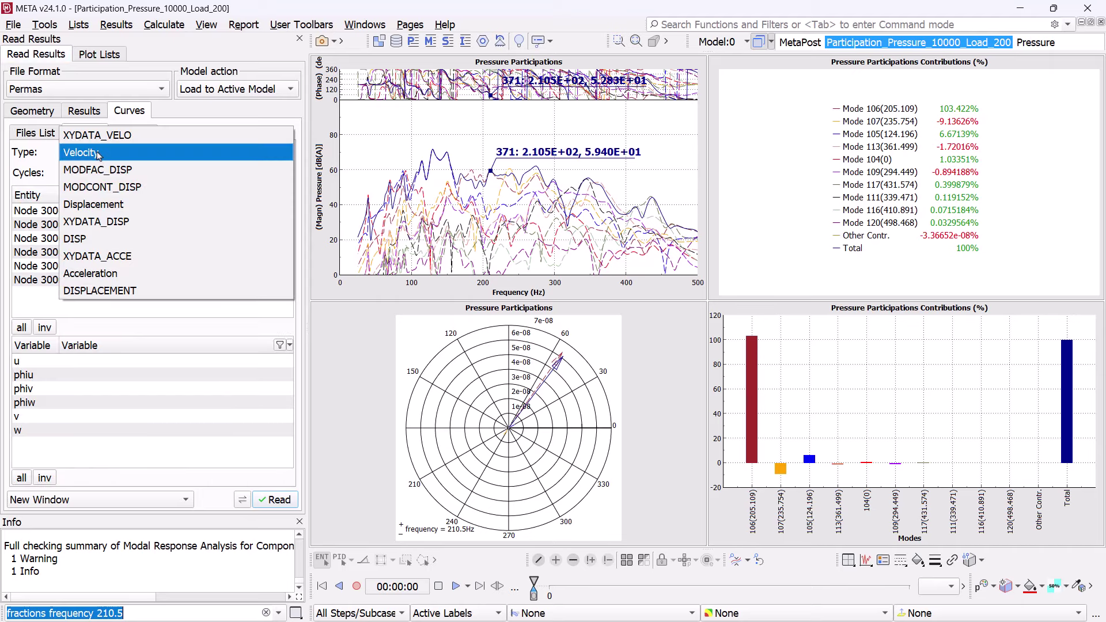
left_click(150, 169)
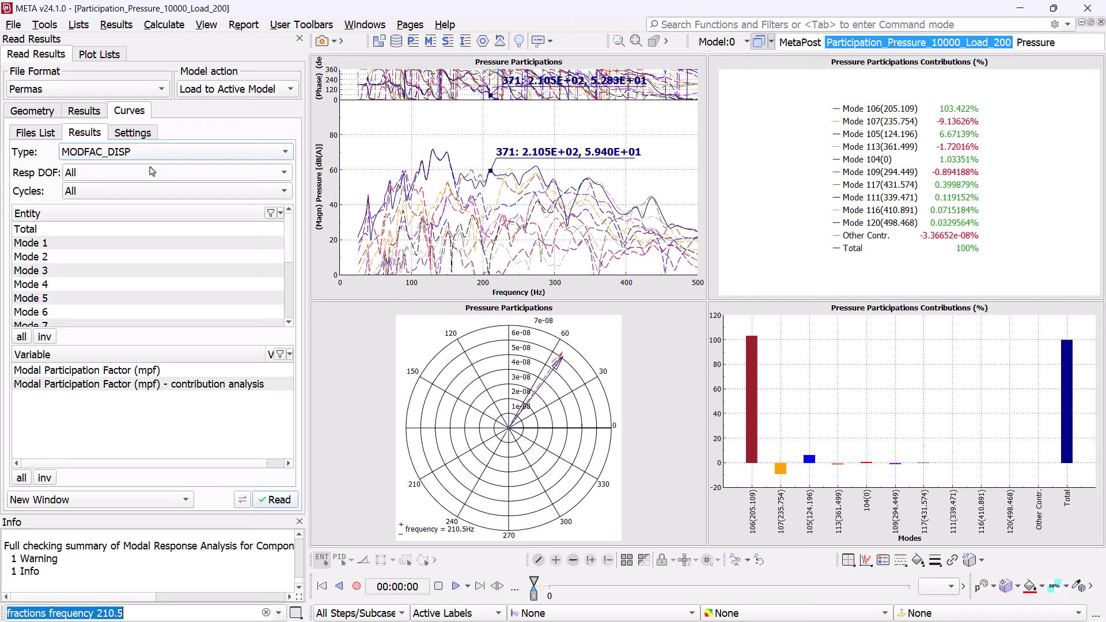
left_click(180, 153)
left_click(188, 169)
left_click(189, 157)
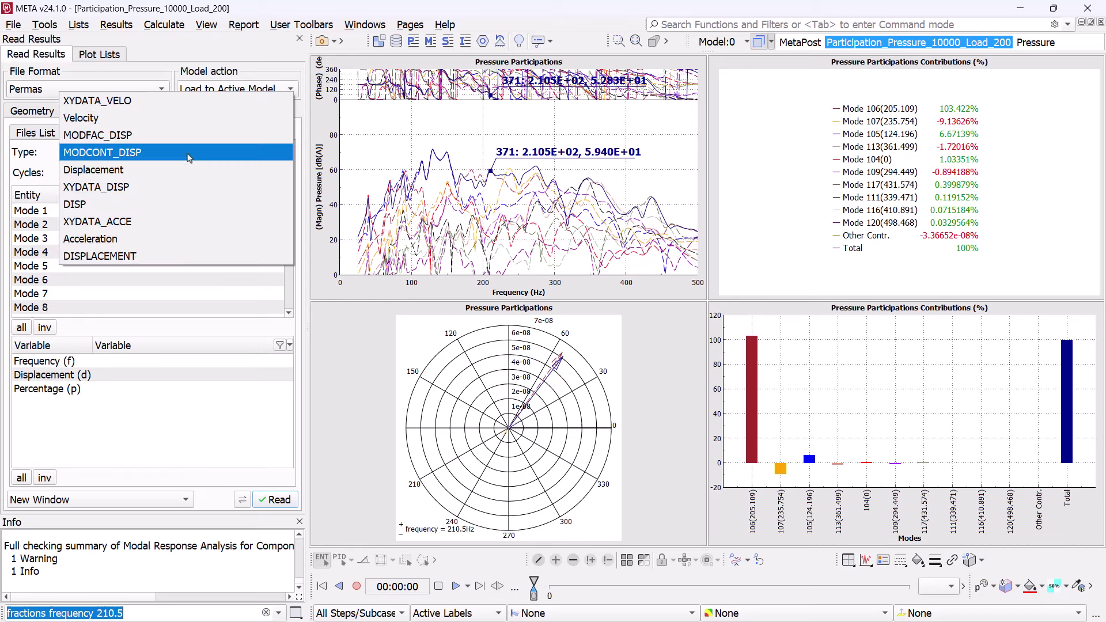
left_click(186, 198)
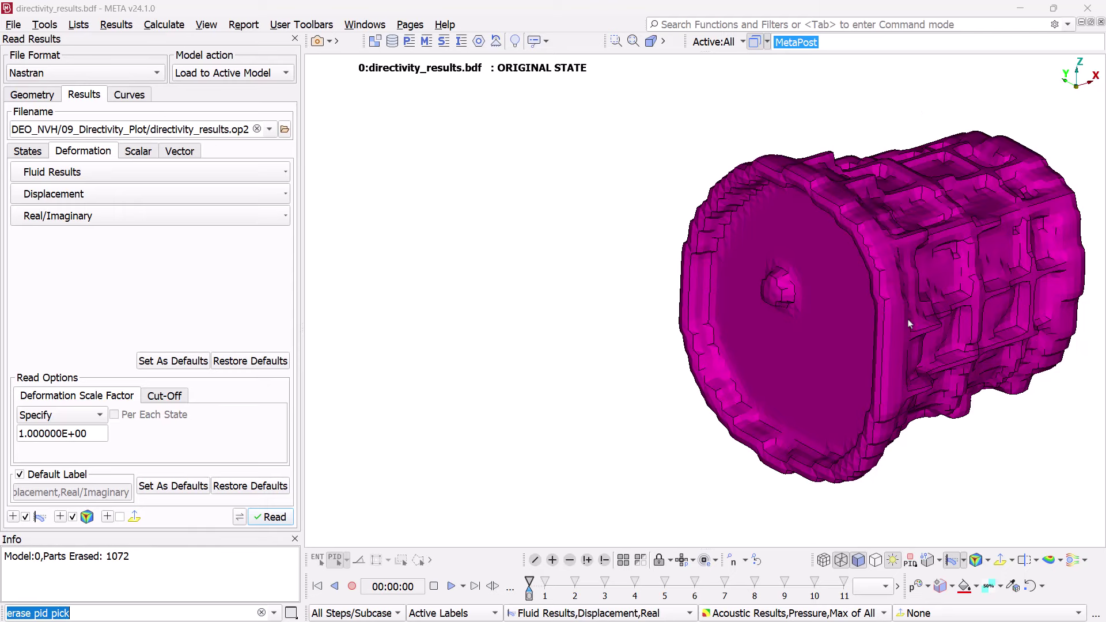
- Inspect the isolated inner part of the directivity_results model and show all parts again
left_click_drag(900, 329, 939, 332, "ctrl")
scroll(938, 332, "down", 5)
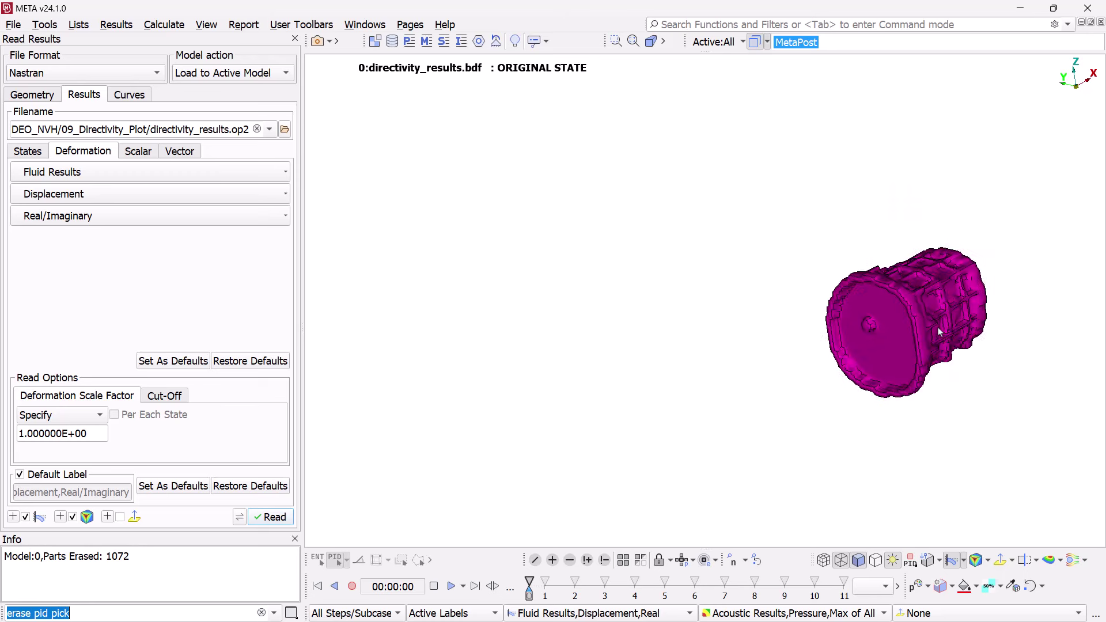
scroll(940, 332, "down", 3)
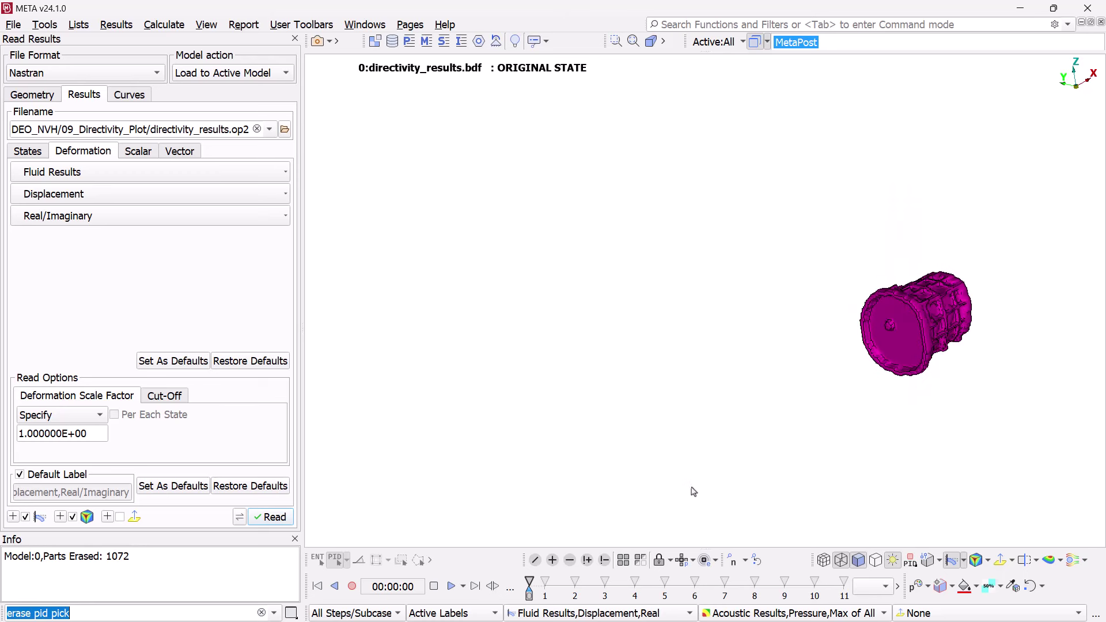
left_click(627, 564)
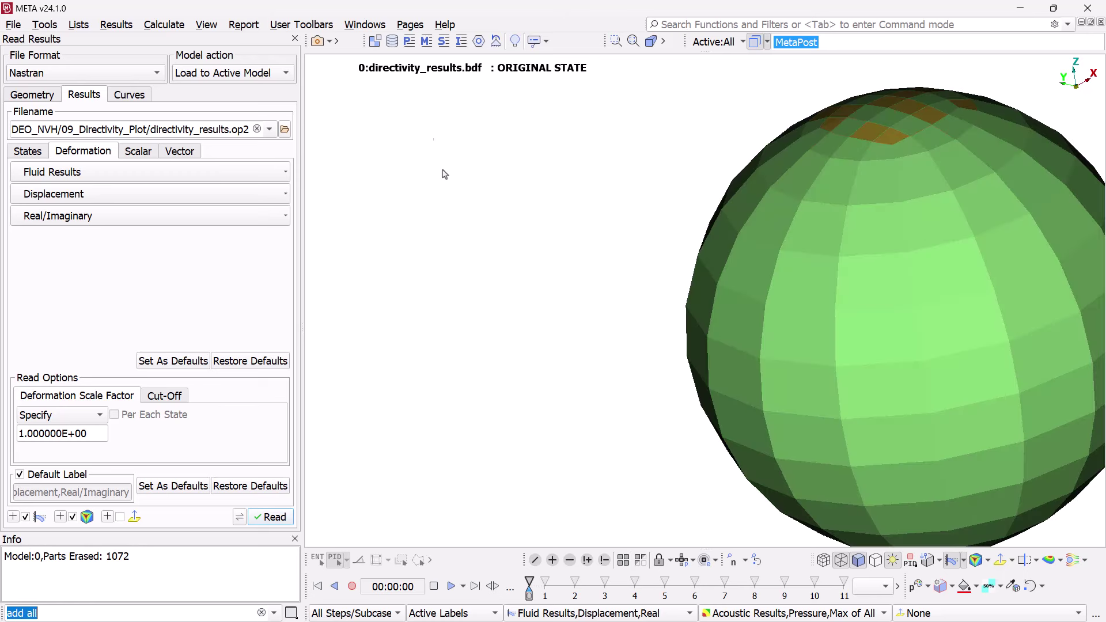
- Start the NVH Directivity Plot tool and define the 2D periphery by A/LC Points from the file directivity.alc_aux
left_click(306, 27)
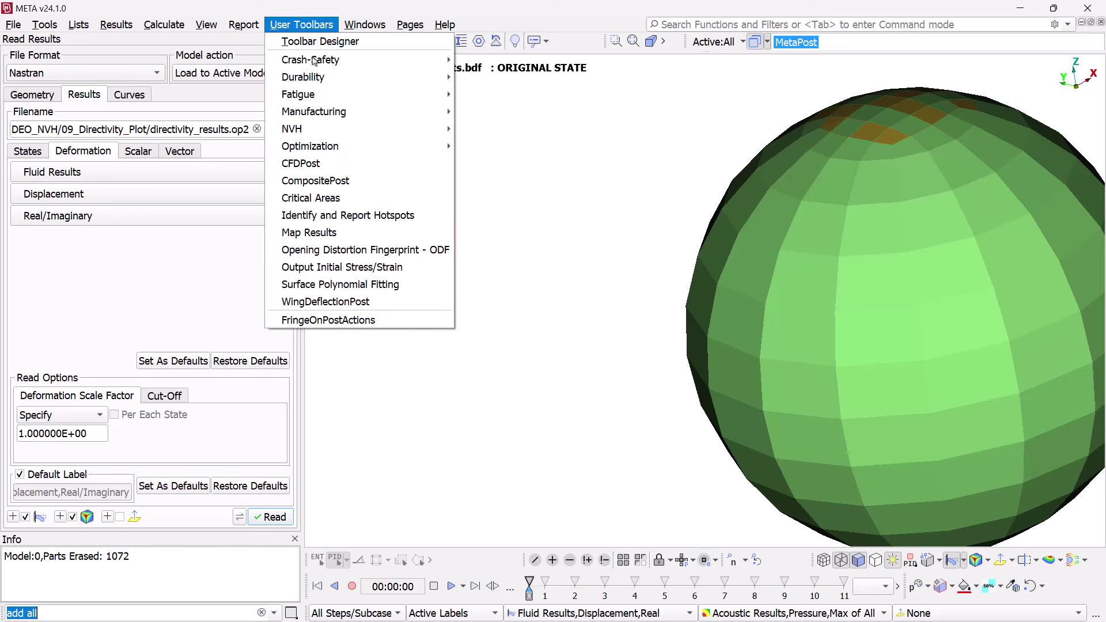
mouse_move(336, 131)
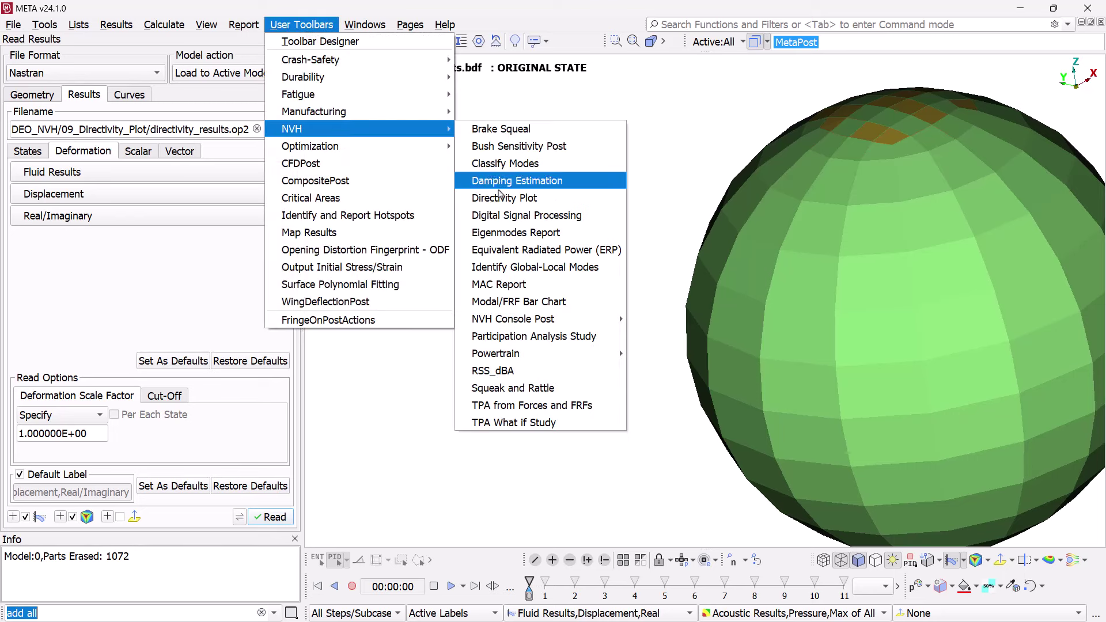
left_click(503, 199)
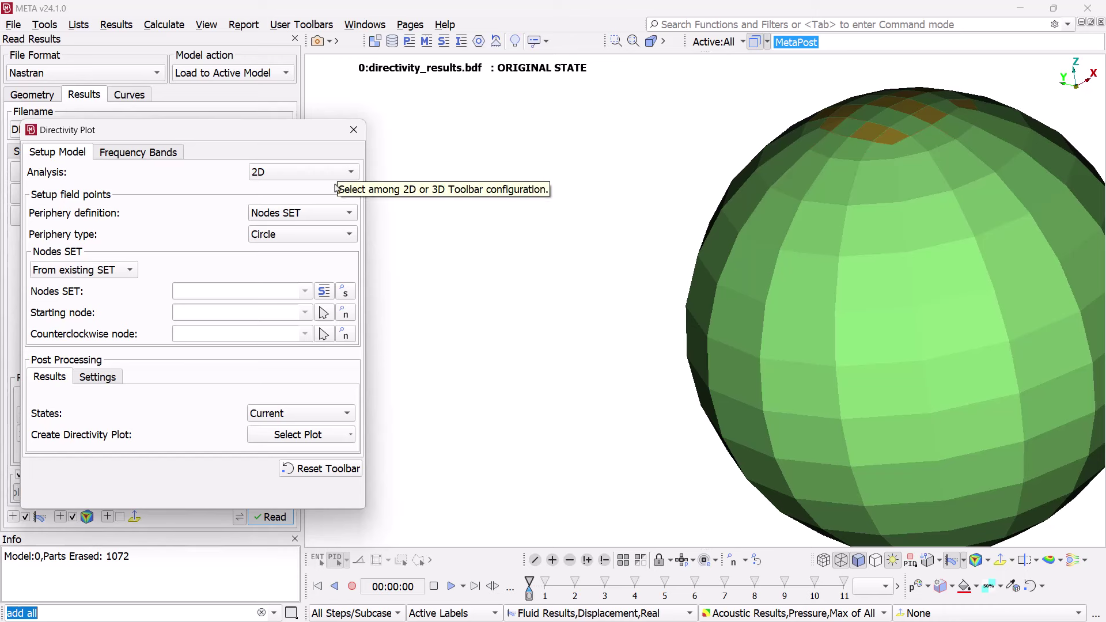
left_click(334, 212)
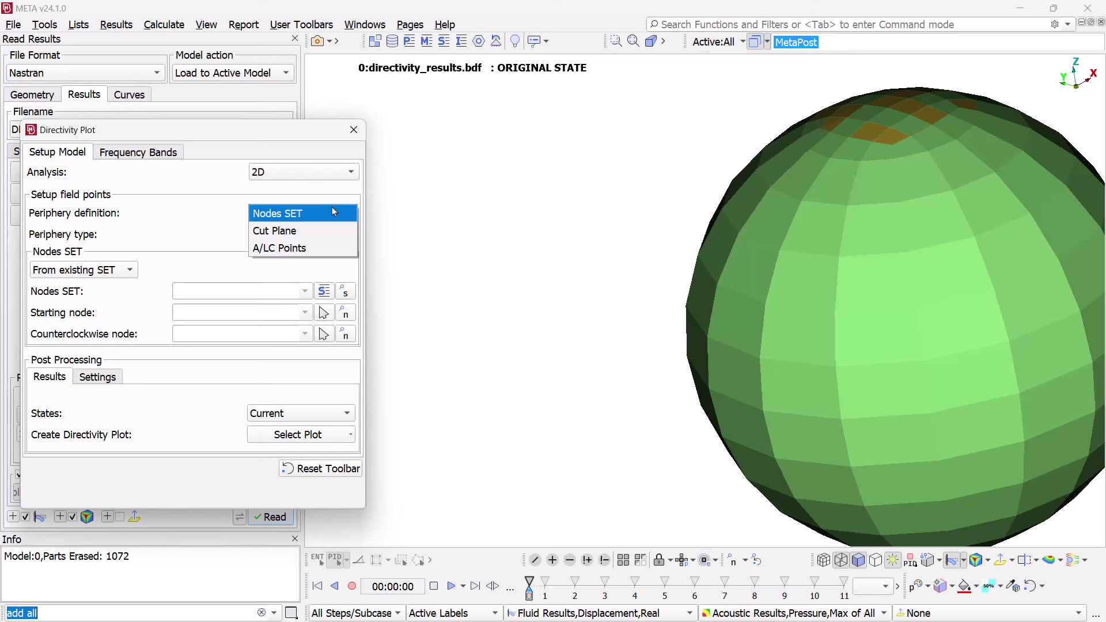
left_click(339, 251)
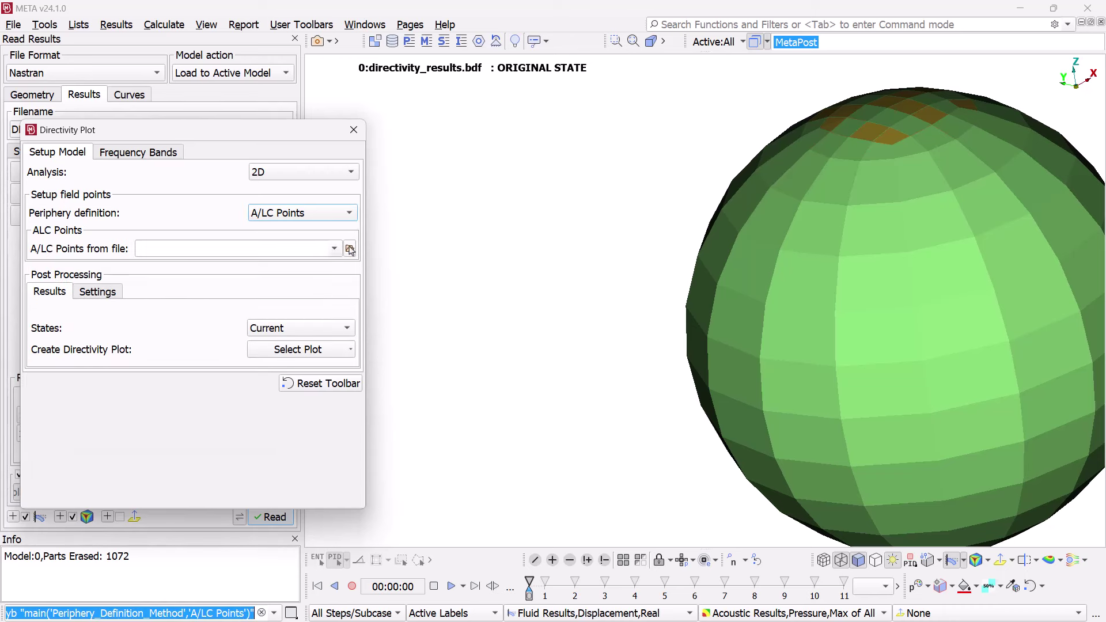
left_click(350, 249)
double_click(387, 324)
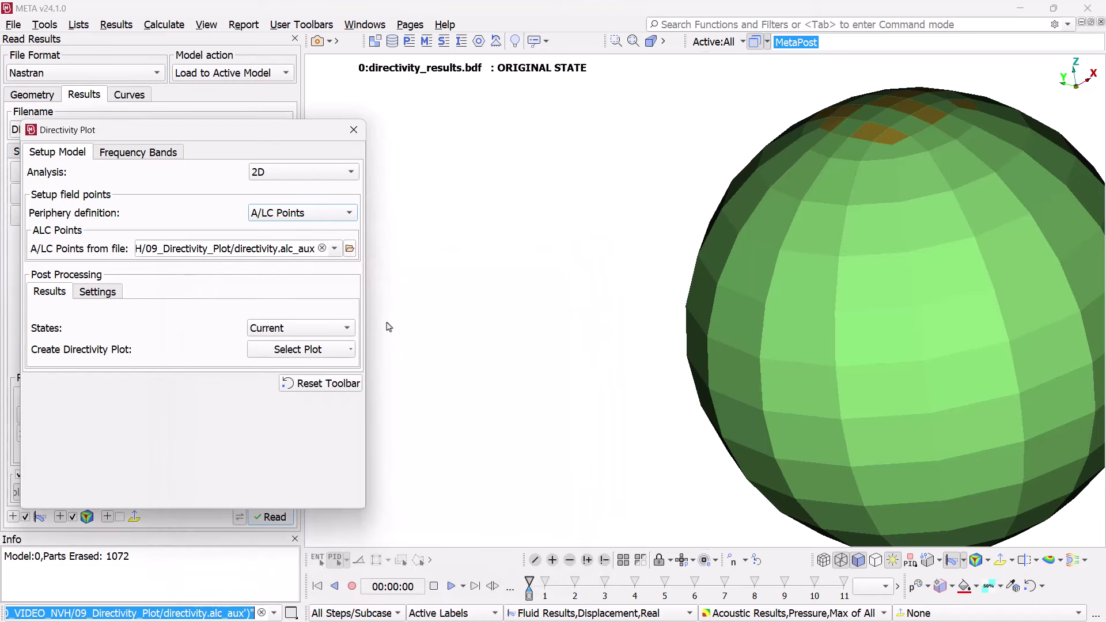
- Enable band averaging for the directivity plot and set its states to All
left_click(103, 296)
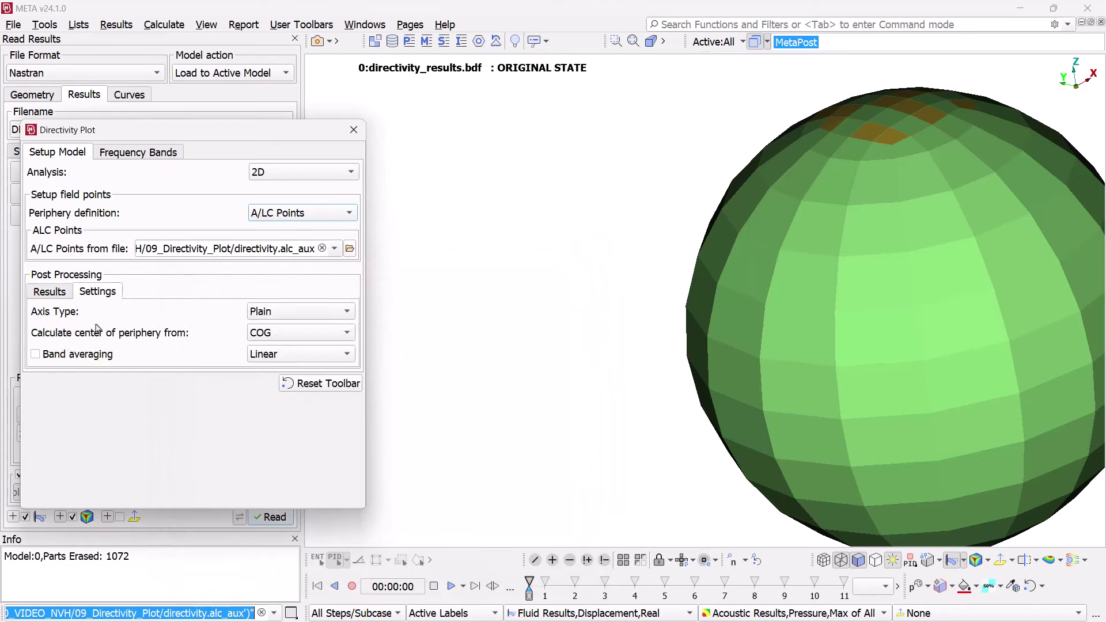
left_click(84, 357)
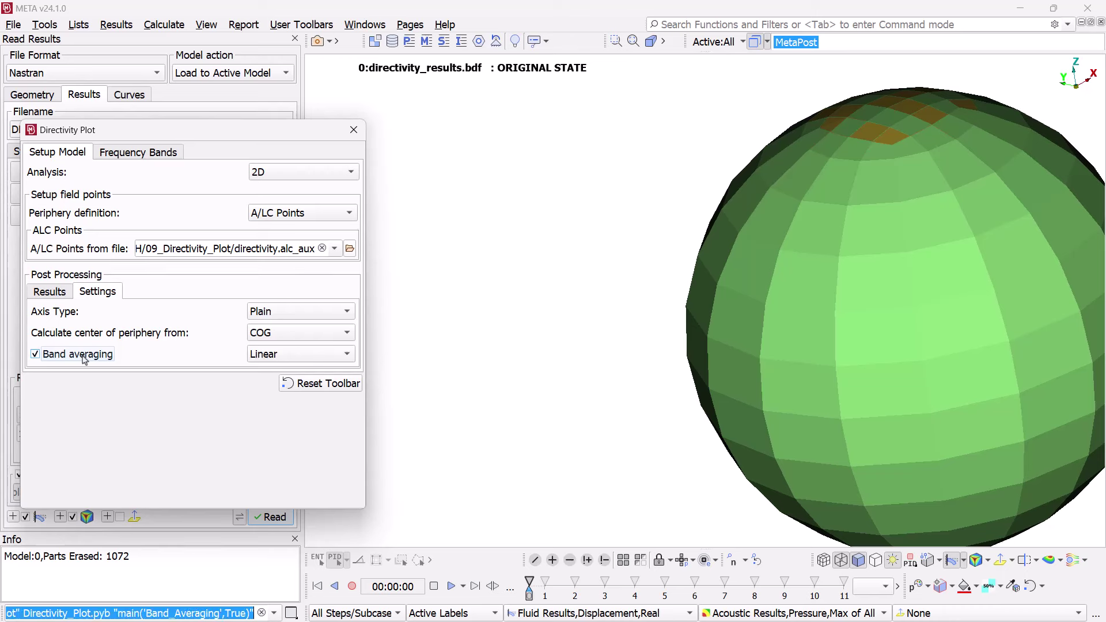
left_click(58, 295)
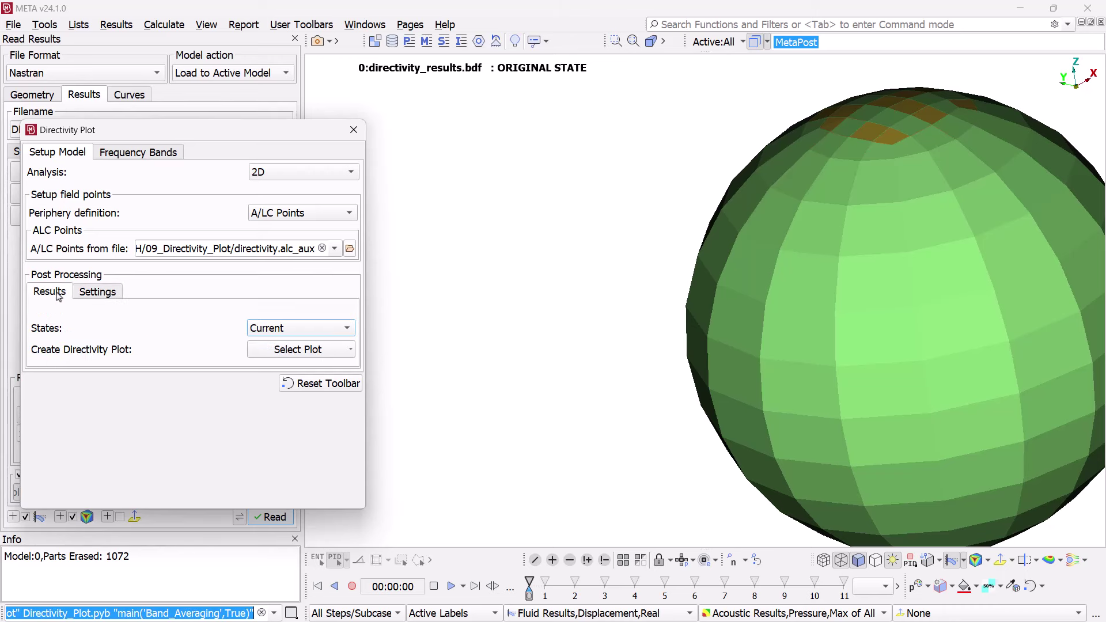
left_click(275, 329)
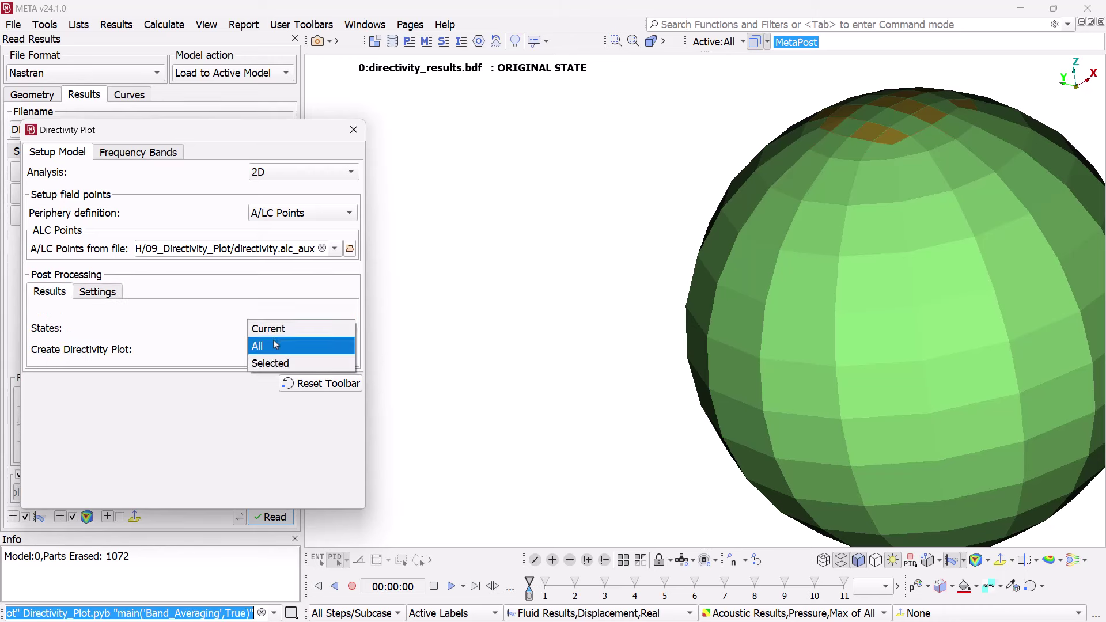
left_click(275, 345)
- Activate the 10 Hz frequency state and create the polar directivity plot
left_click(545, 584)
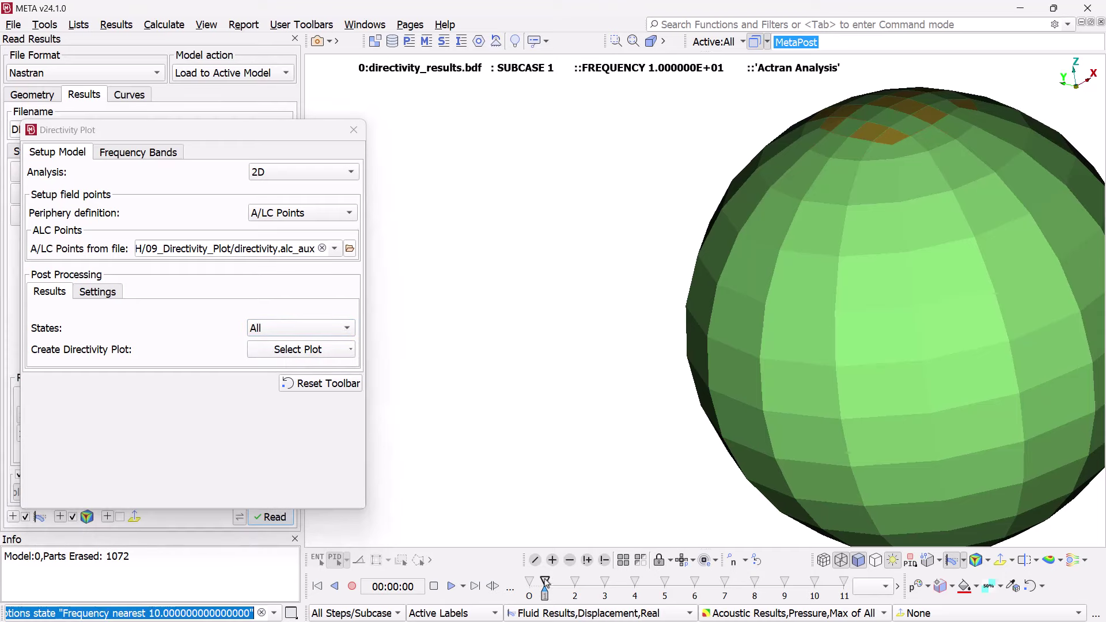
left_click(314, 353)
left_click(304, 372)
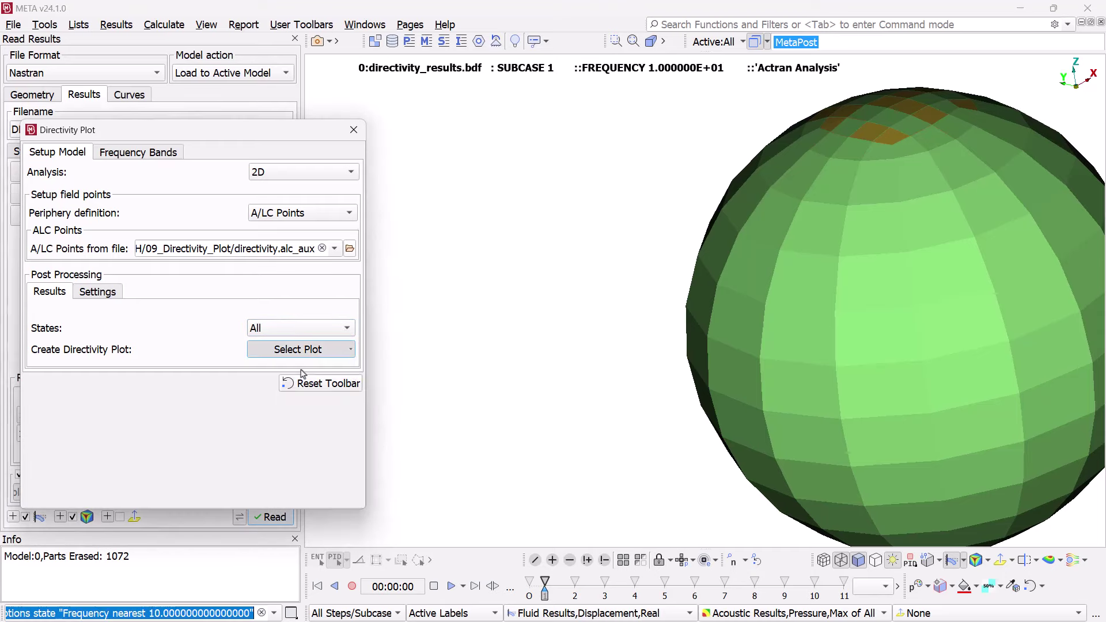
- Create the off-axis, polar map and off-axis waterfall directivity plots from the 2D A/LC points for all states
left_click(310, 352)
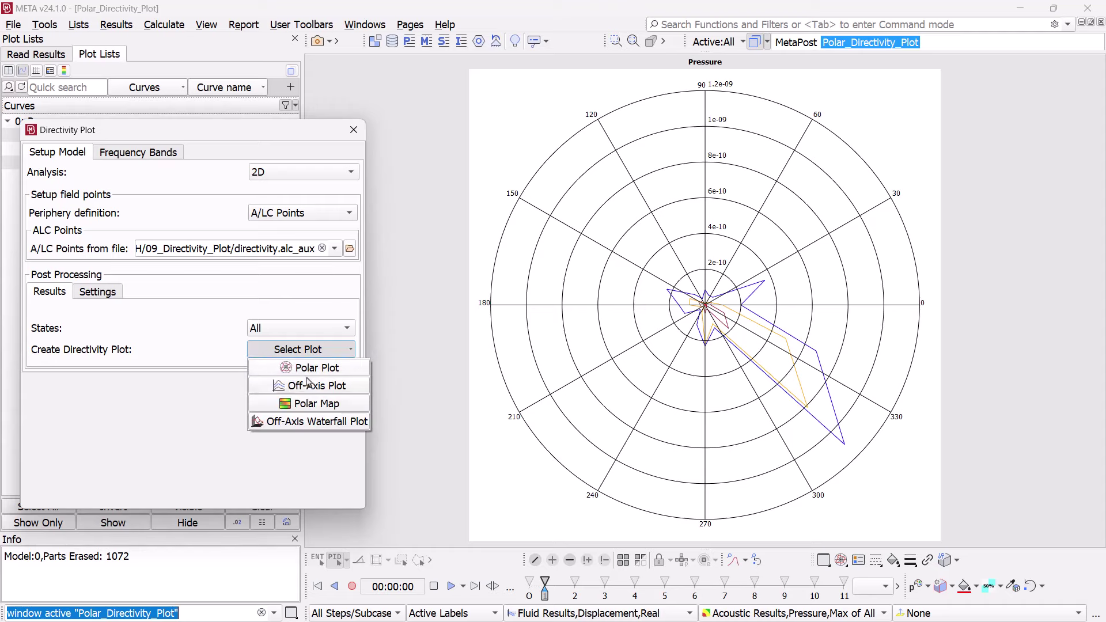
left_click(308, 385)
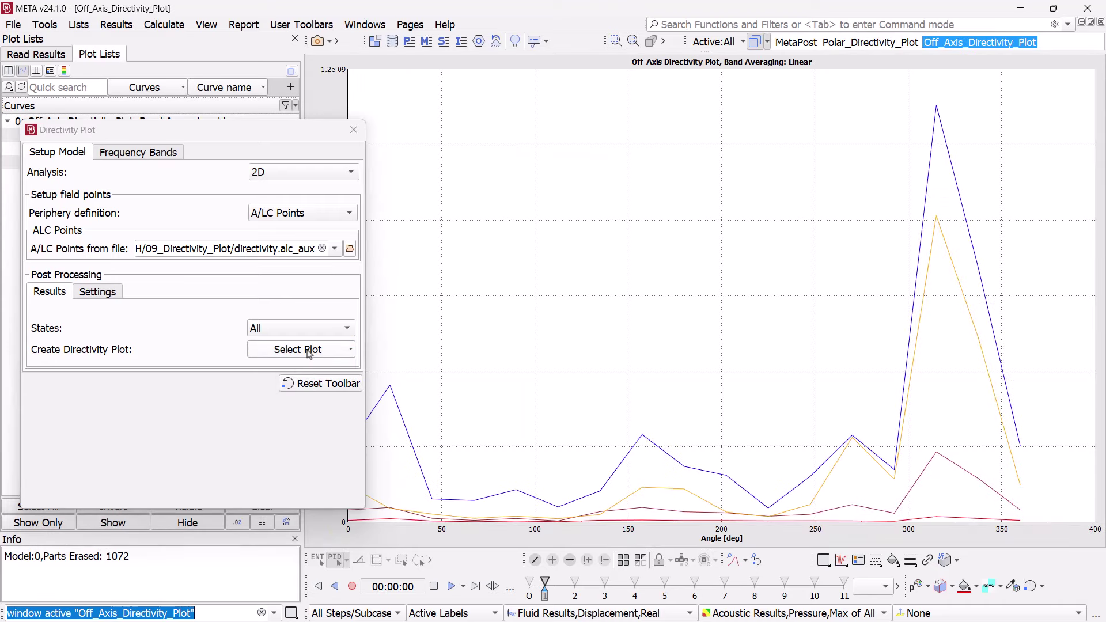
left_click(310, 352)
left_click(311, 402)
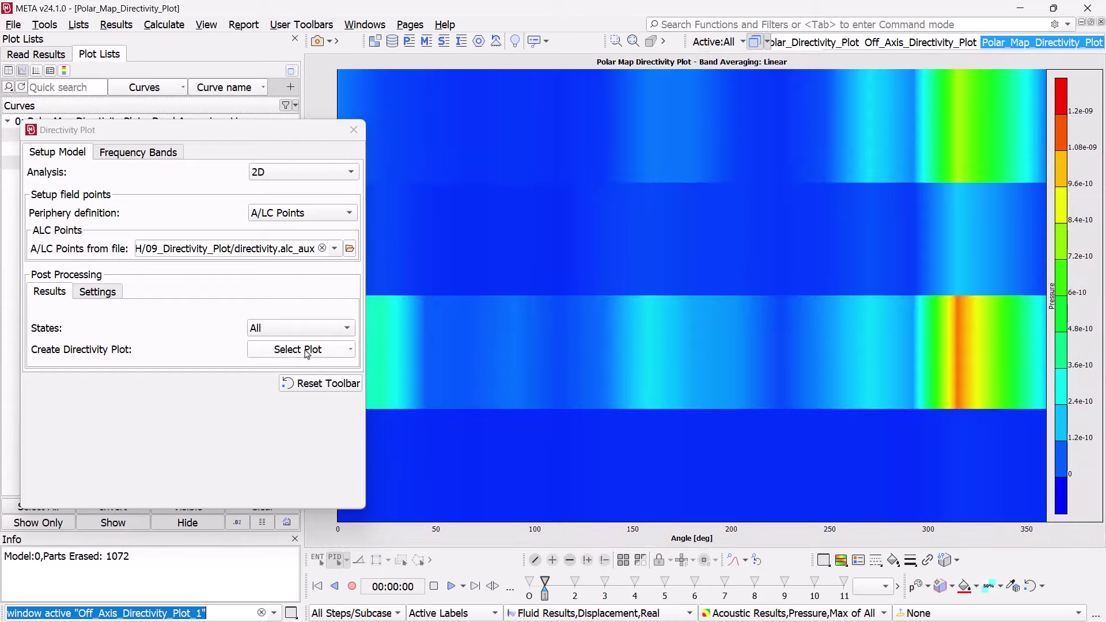
left_click(310, 351)
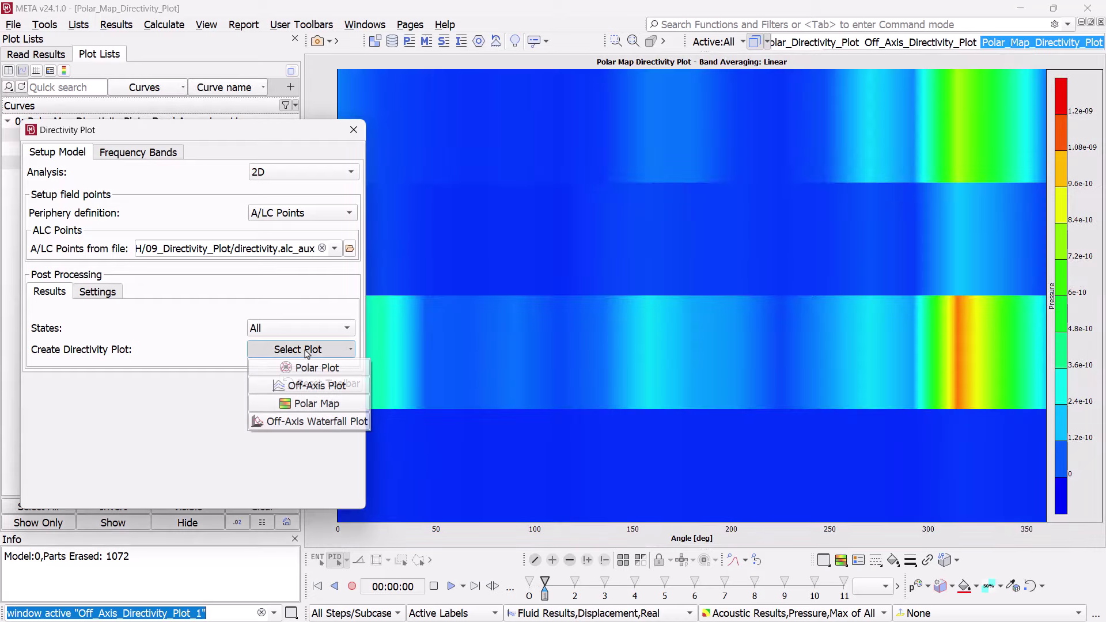
left_click(311, 421)
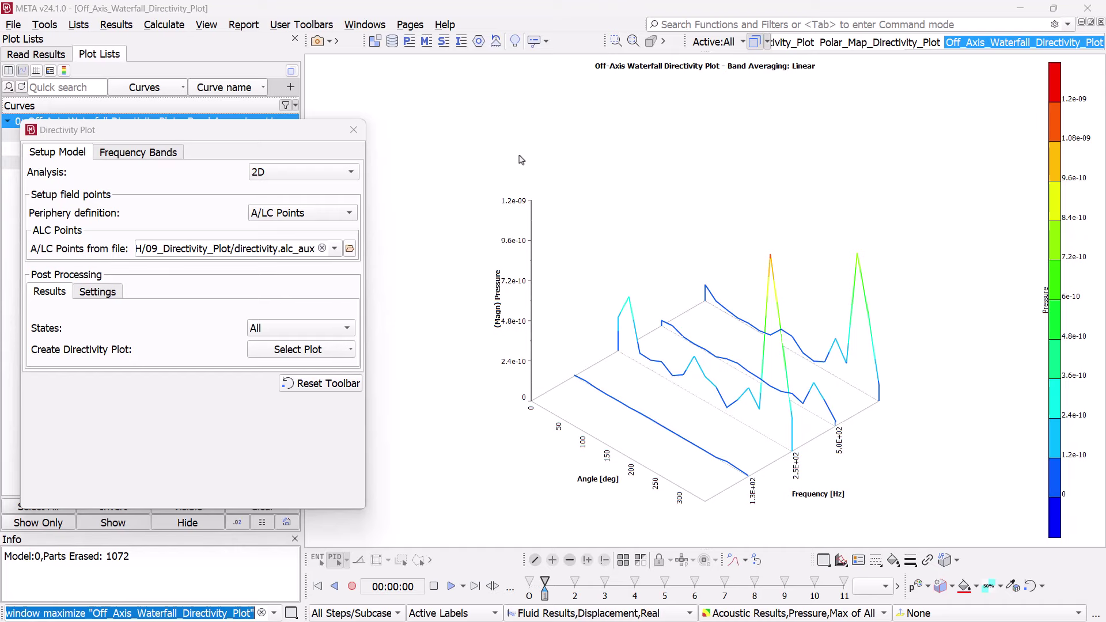
- Return to the MetaPost window with the sphere model and set the directivity analysis to 3D
left_click(588, 141)
key("ctrl+Tab")
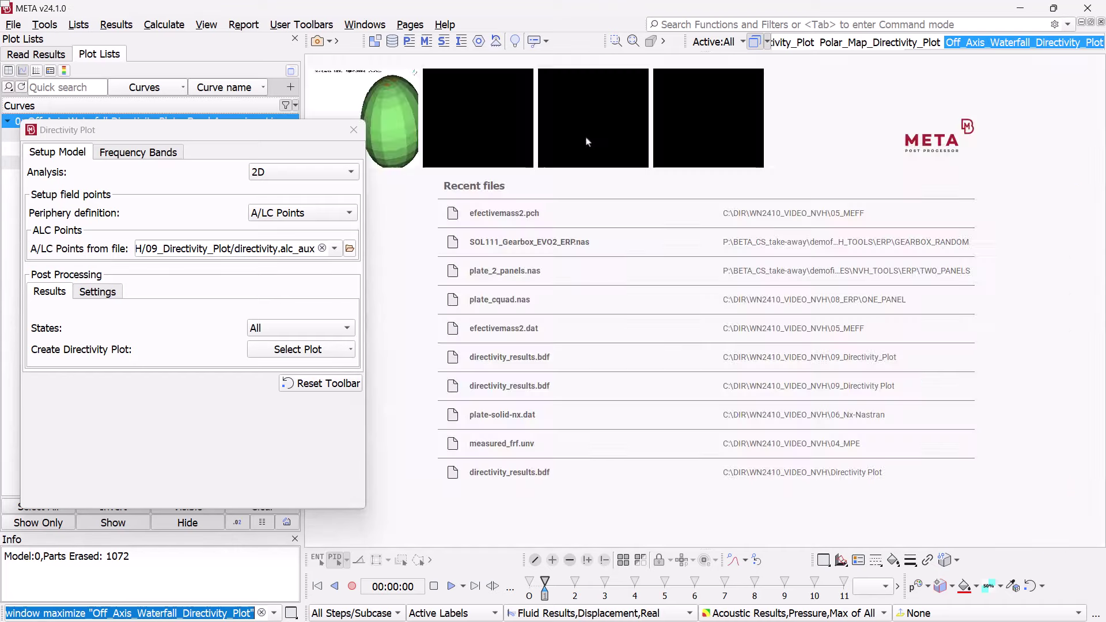
left_click(342, 176)
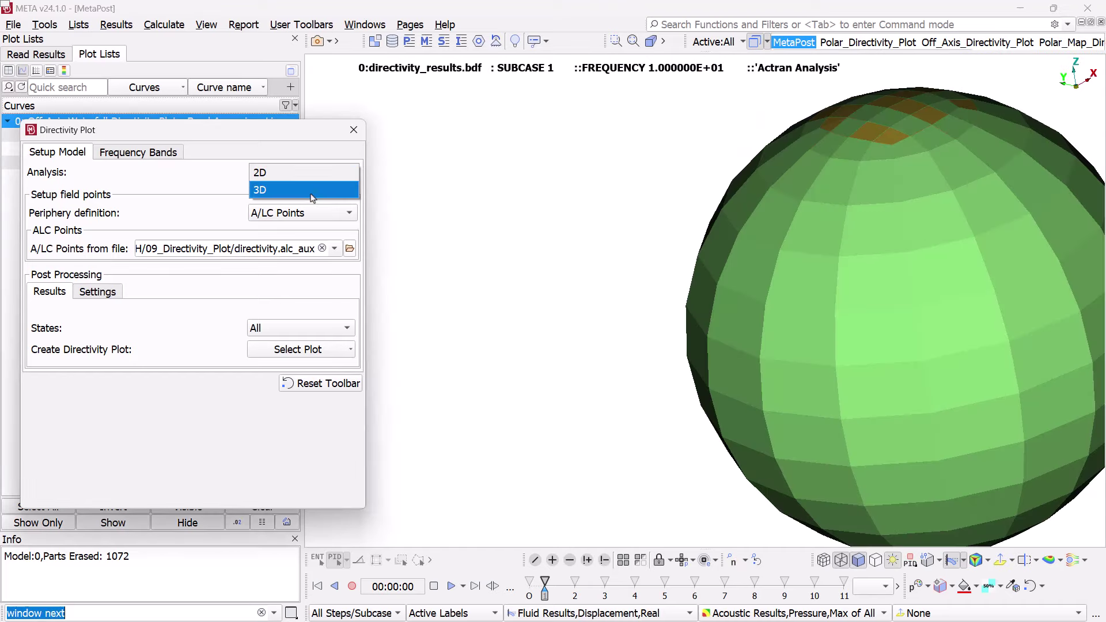
left_click(313, 189)
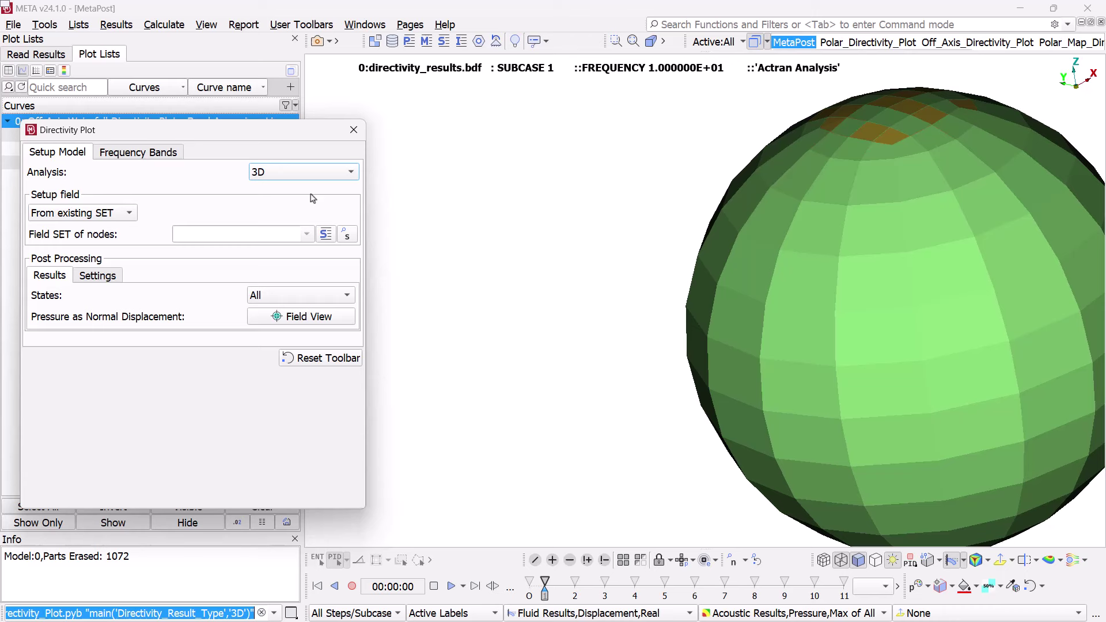
- Create a new field SET from the sphere's boundary nodes and display the pressure as normal displacement in Field View for all states
left_click(129, 214)
left_click(114, 230)
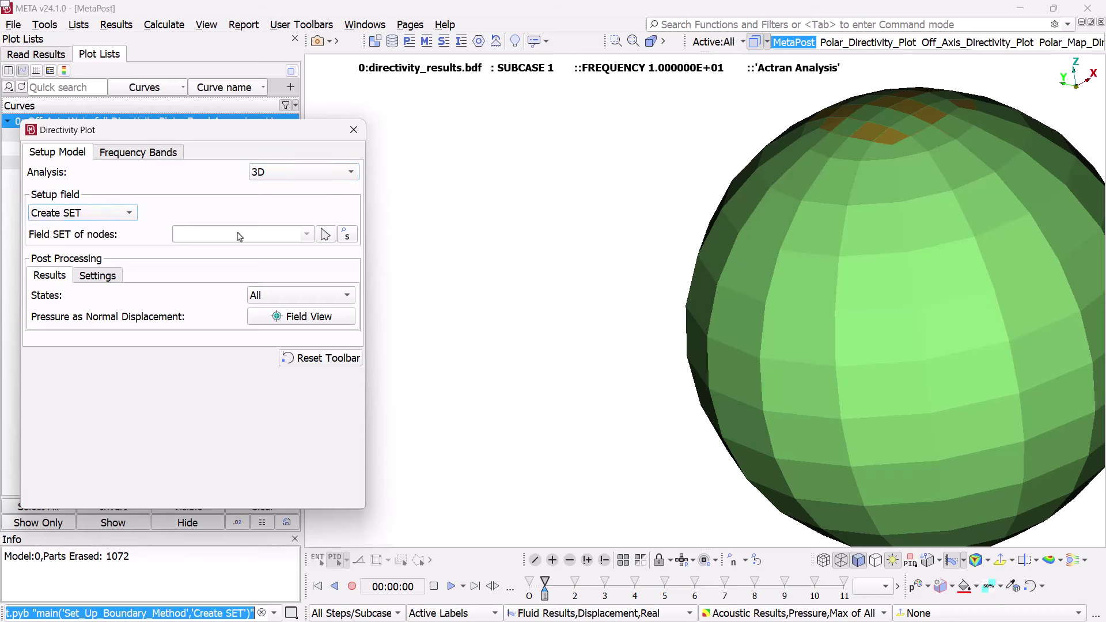
left_click(325, 234)
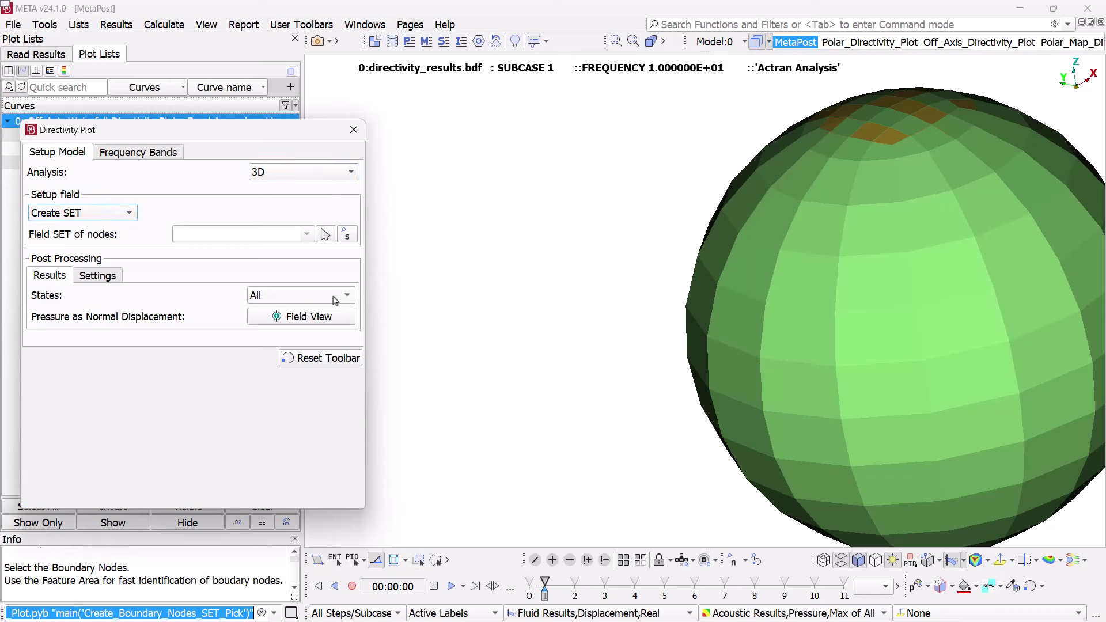
left_click(721, 339)
middle_click(721, 339)
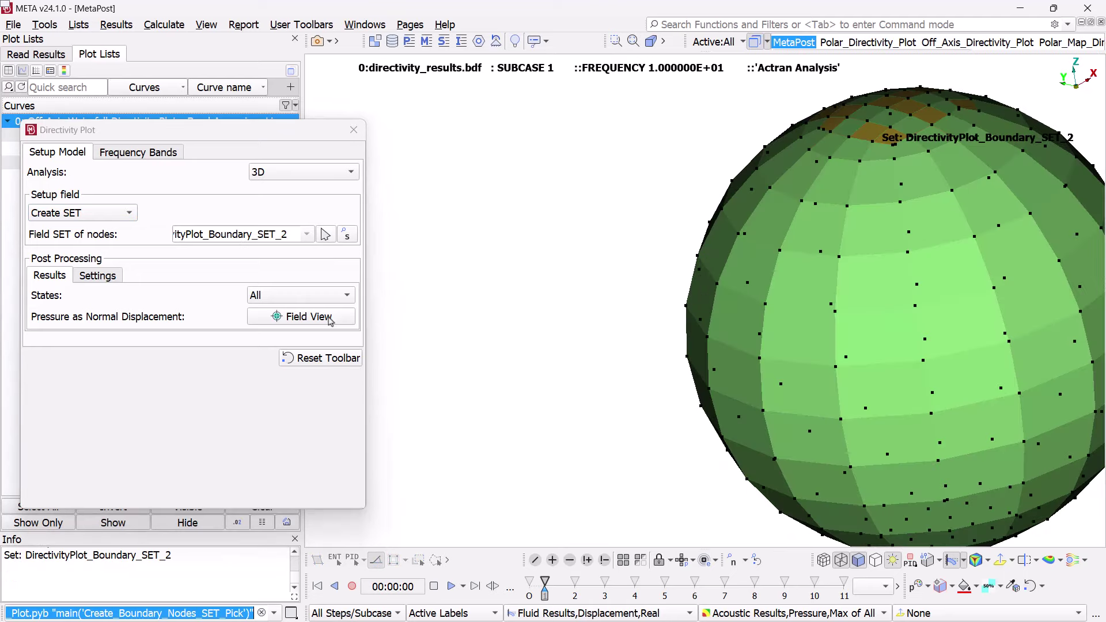
left_click(314, 321)
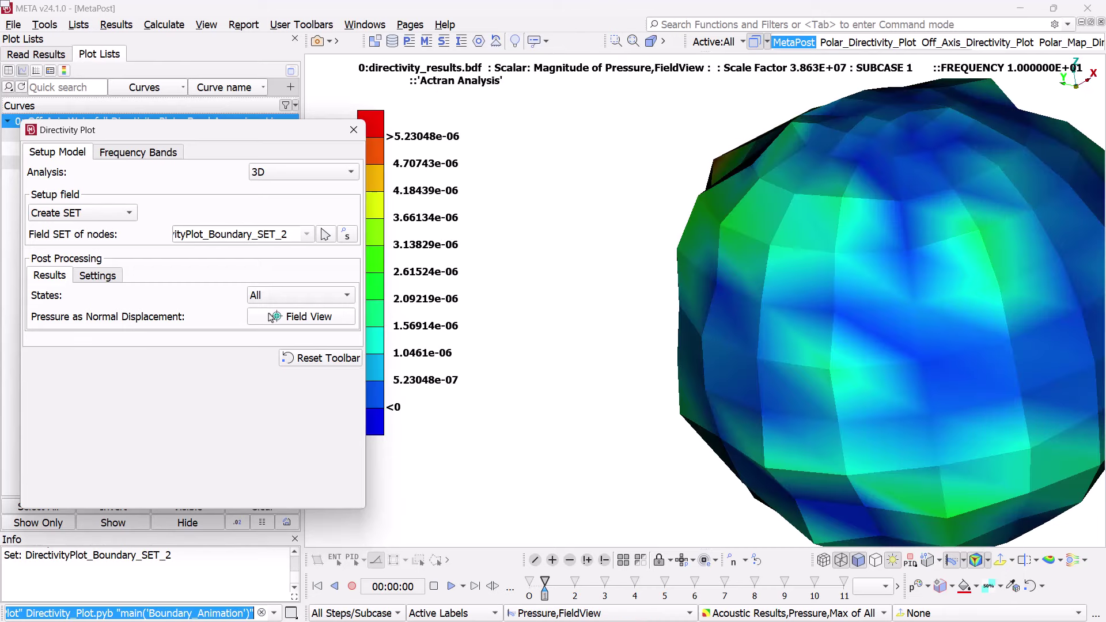
left_click_drag(772, 341, 949, 396, "ctrl")
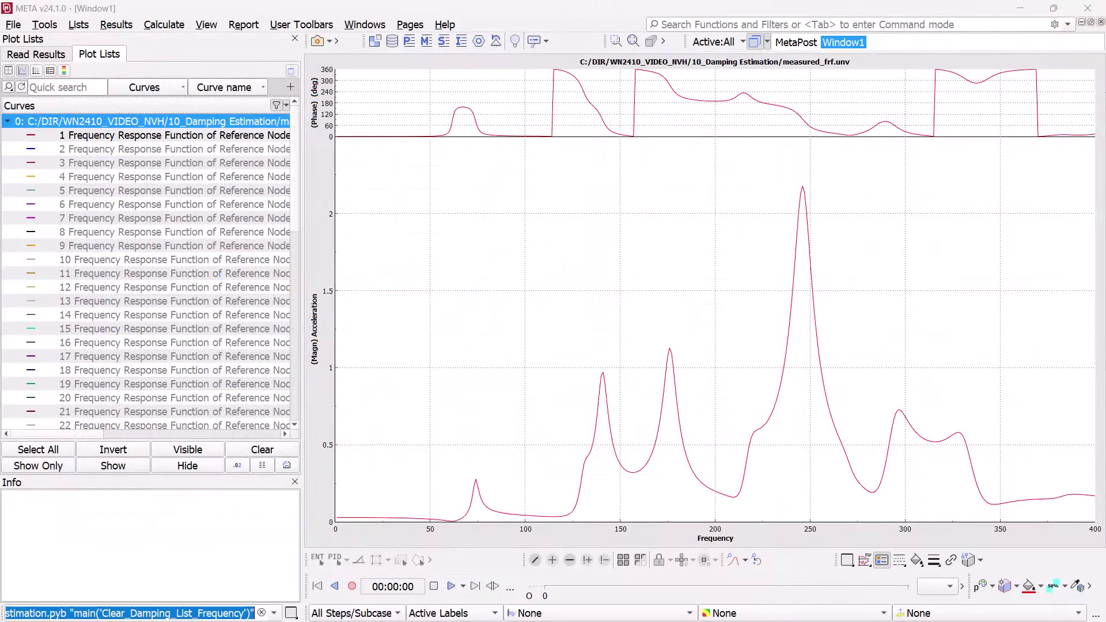
- Select the plotted measured_frf.unv curve and calculate its frequency-domain damping estimation for all peaks, using the Half-Power method with annotations
left_click(483, 506)
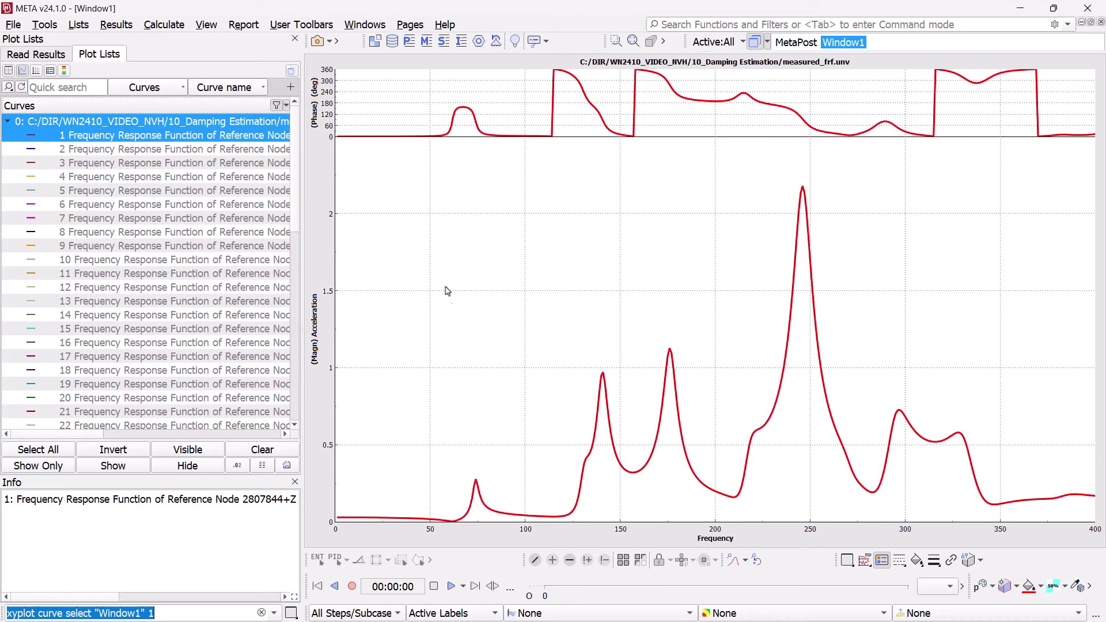
left_click(315, 29)
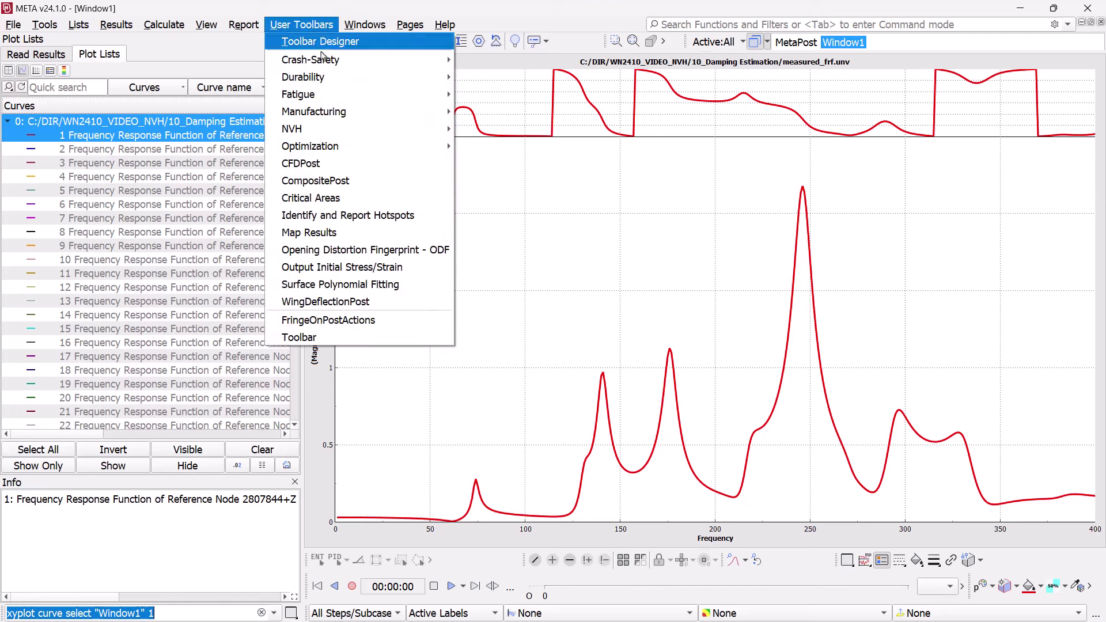
mouse_move(370, 131)
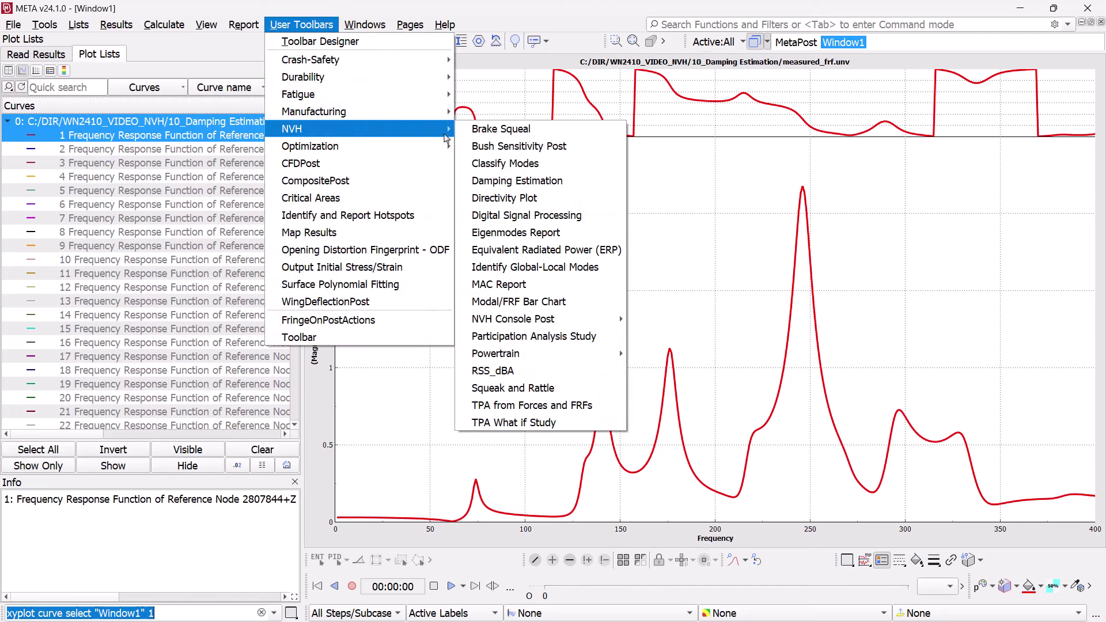
left_click(495, 180)
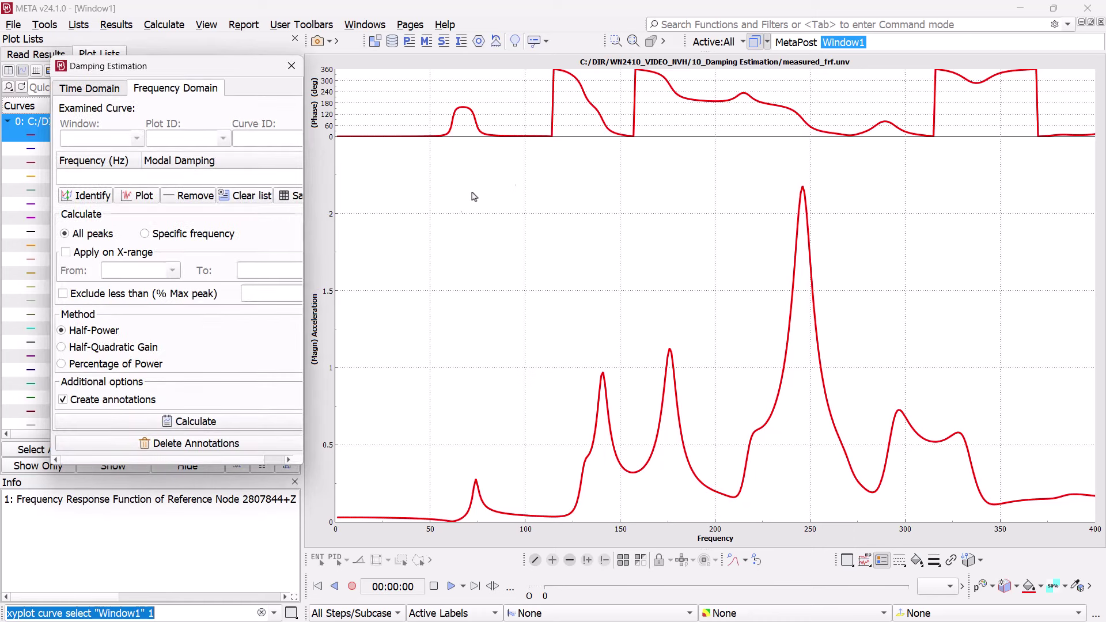
left_click_drag(303, 468, 398, 571)
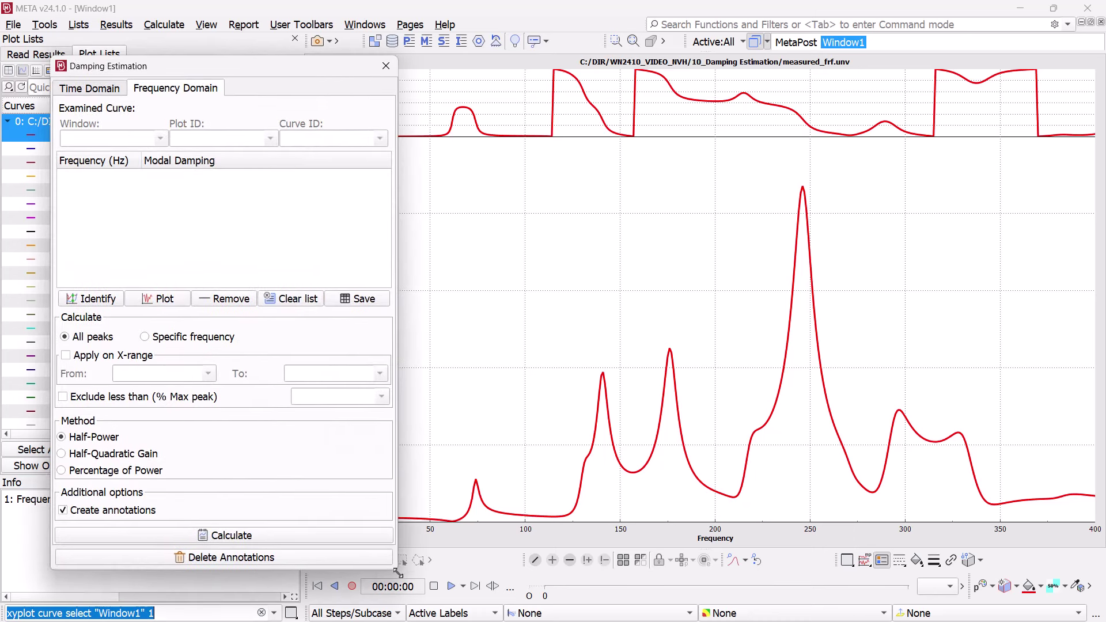
left_click(299, 540)
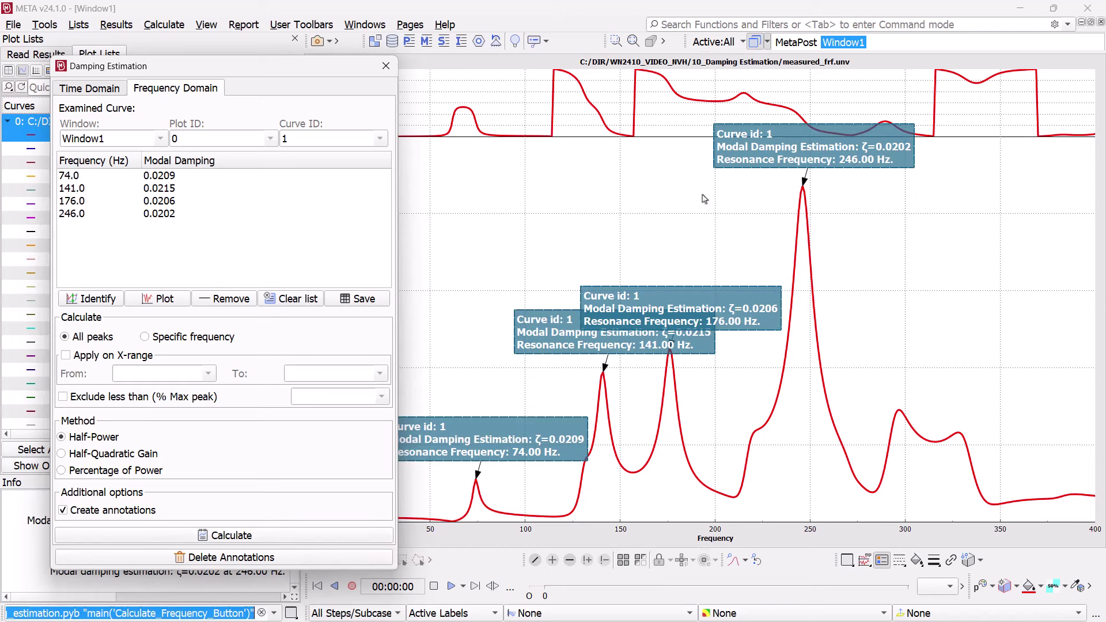
- Move the 246 Hz damping annotation to the left of its peak and identify the 246 Hz resonance on the curve
mouse_move(733, 155)
left_mouse_down()
mouse_move(690, 179)
mouse_move(572, 189)
left_mouse_up()
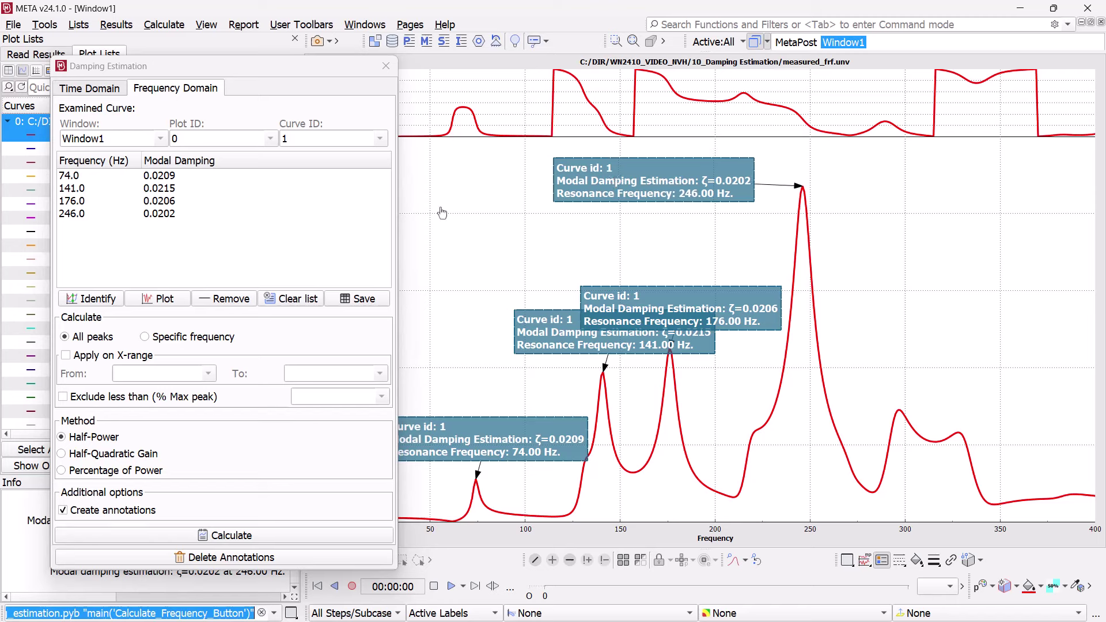
left_click(157, 217)
left_click(105, 301)
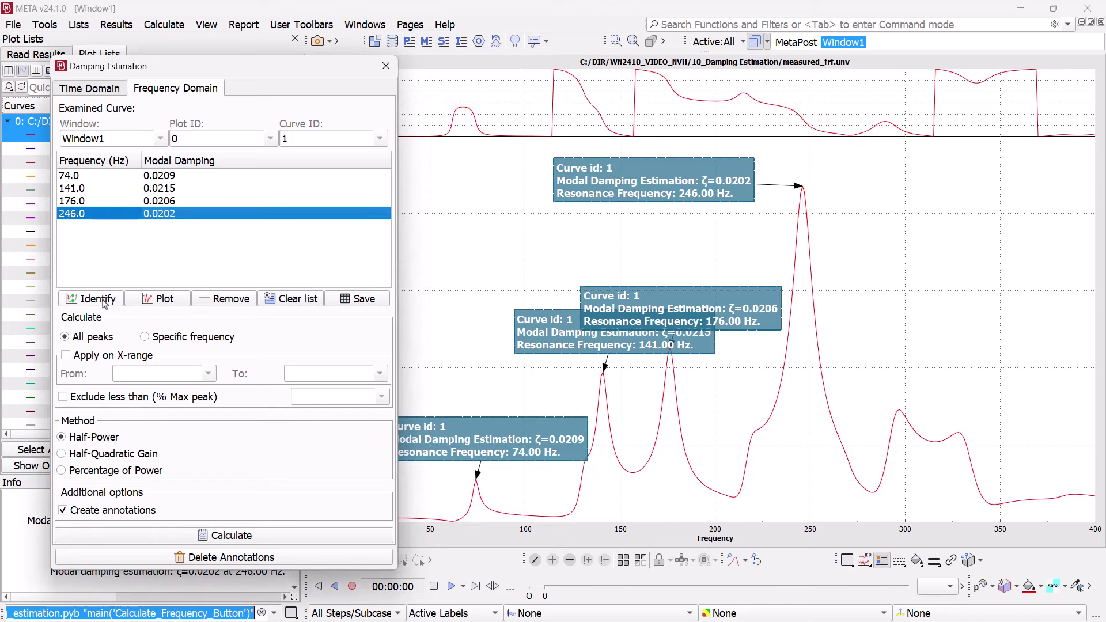
left_click(224, 300)
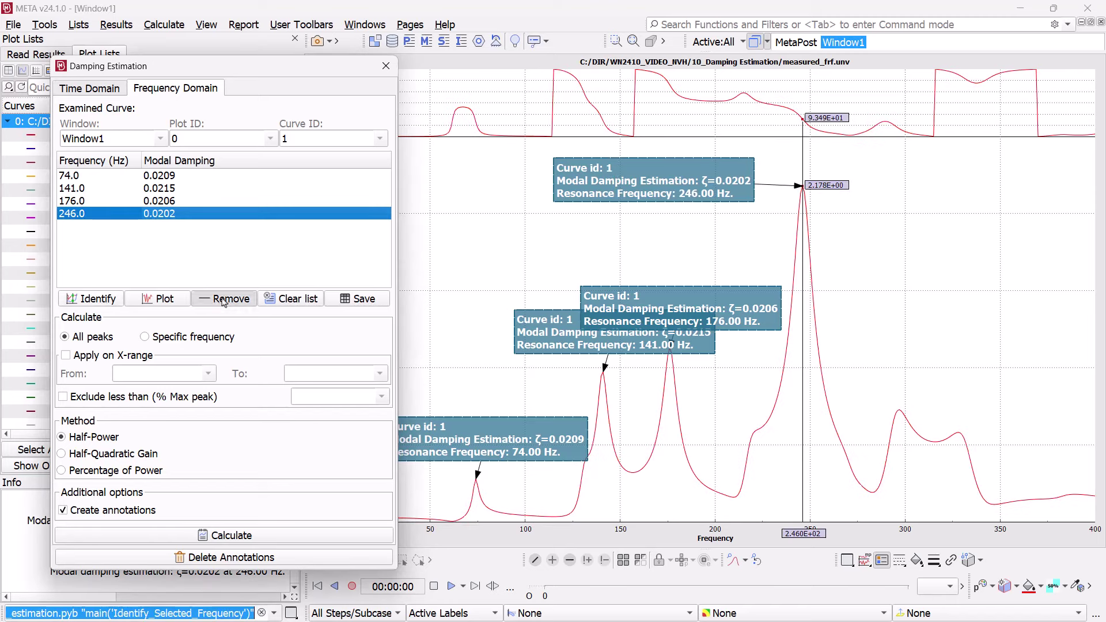